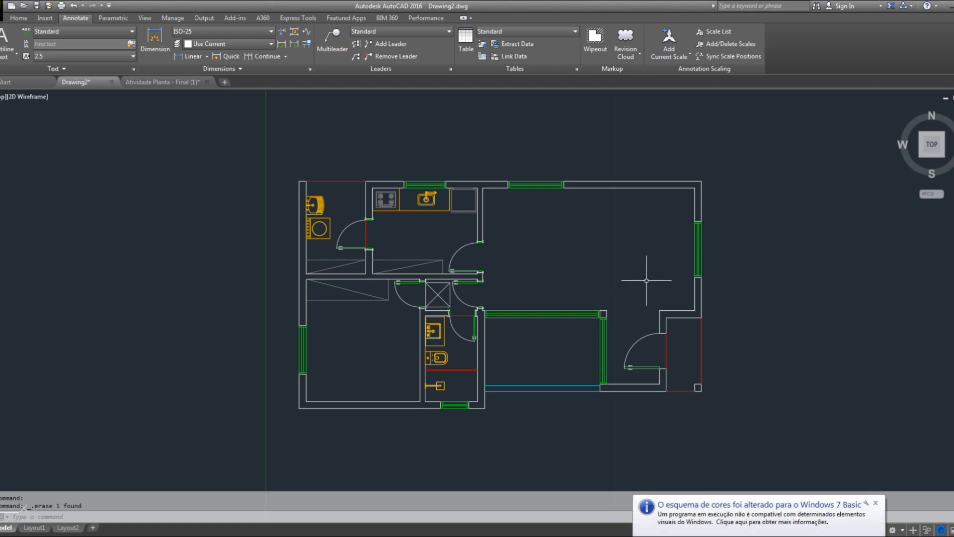
# - Open the Dimension Style Manager, review the preview of the ISO-25 style, and close the manager
pyautogui.click(875, 503)
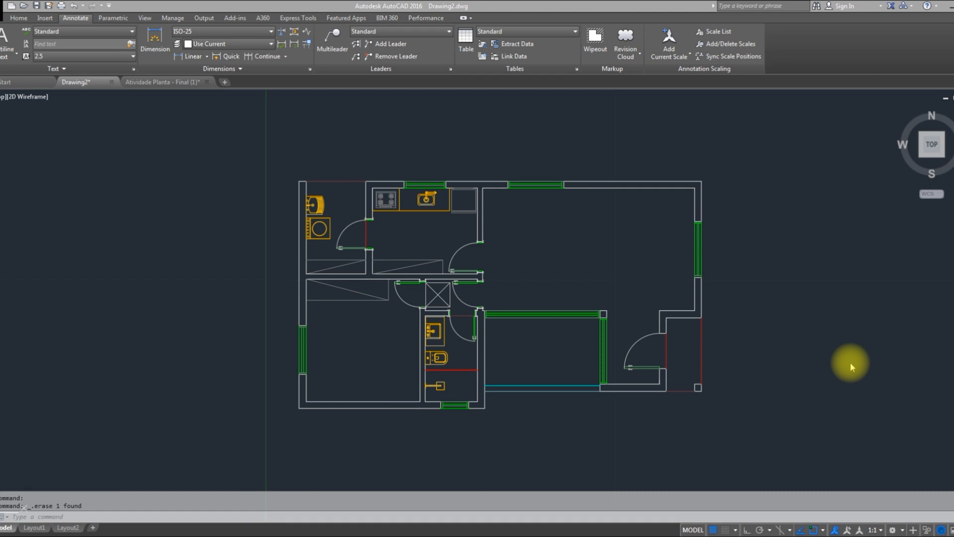
pyautogui.press('d')
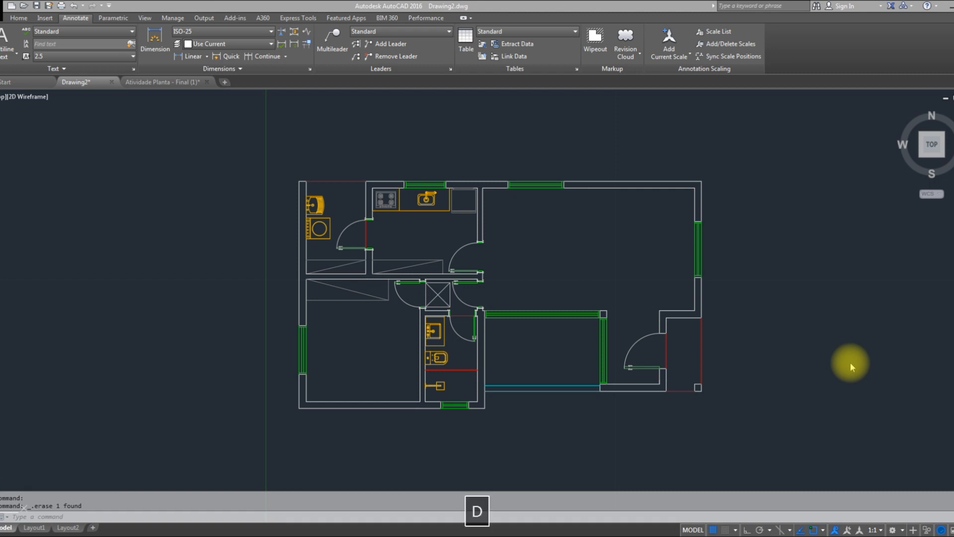
pyautogui.press('Escape')
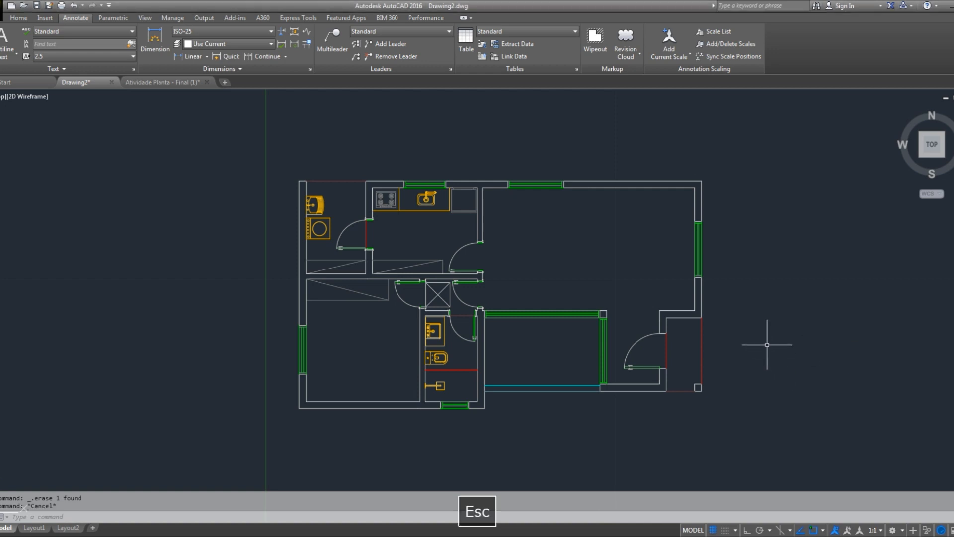
pyautogui.write('d')
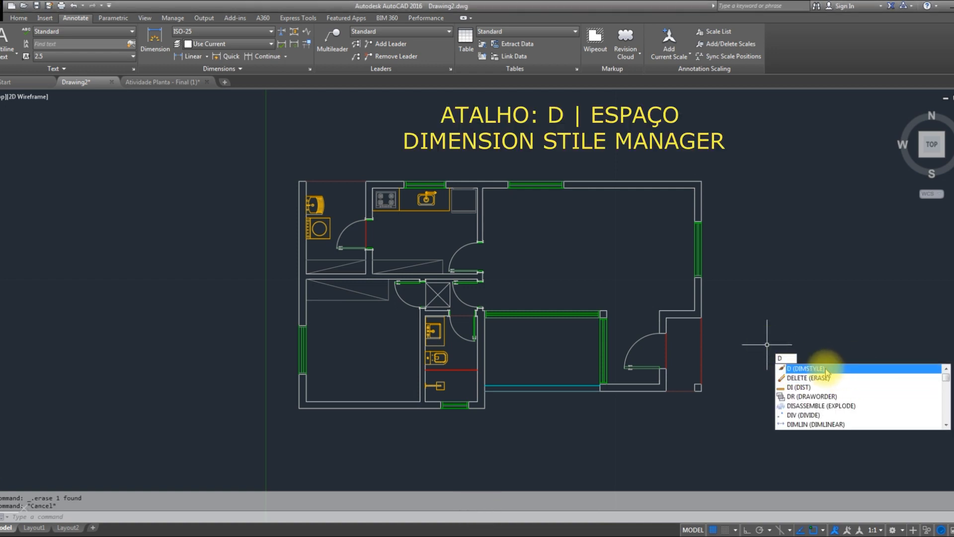
pyautogui.press('space')
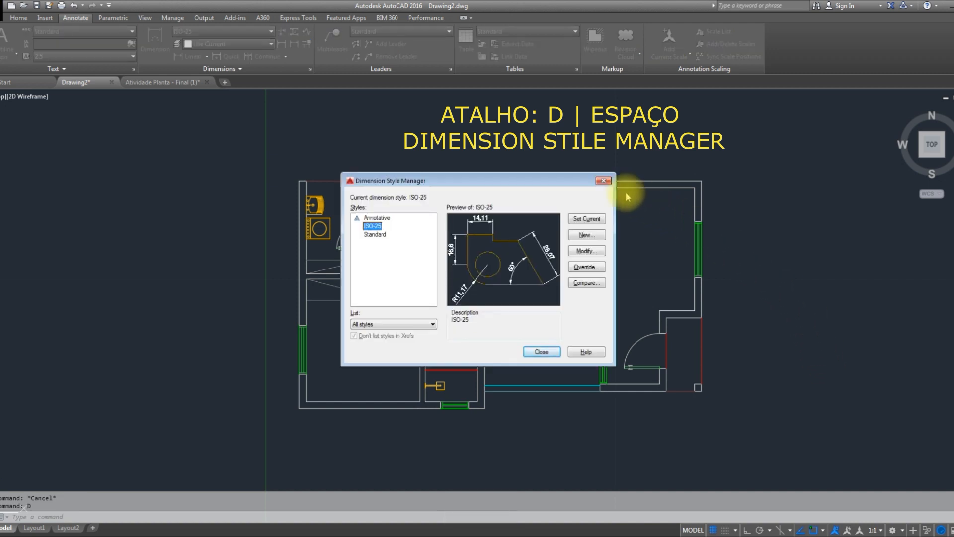
pyautogui.moveTo(573, 180); pyautogui.dragTo(611, 134)
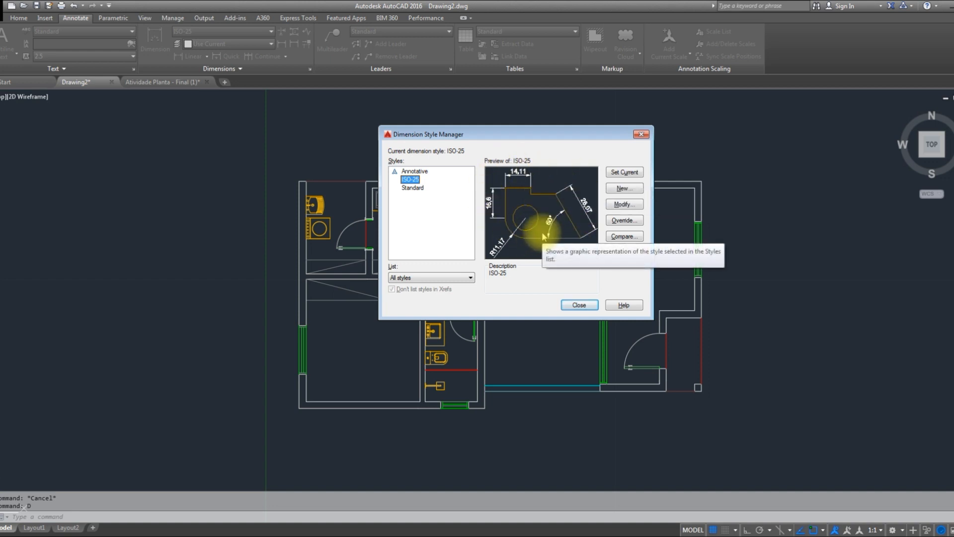
pyautogui.click(579, 305)
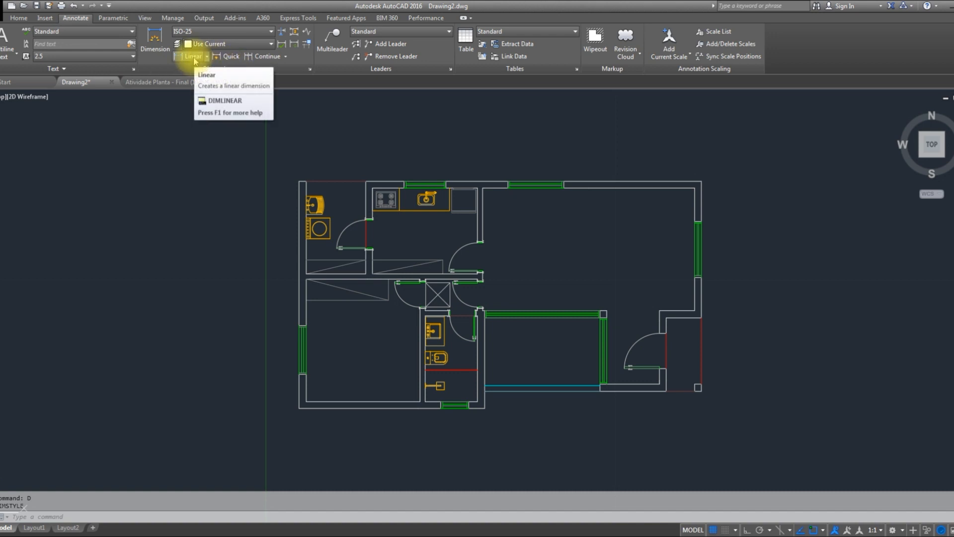
# - Add a linear dimension above the floor plan spanning the full width of the upper exterior wall
pyautogui.click(192, 34)
pyautogui.click(188, 34)
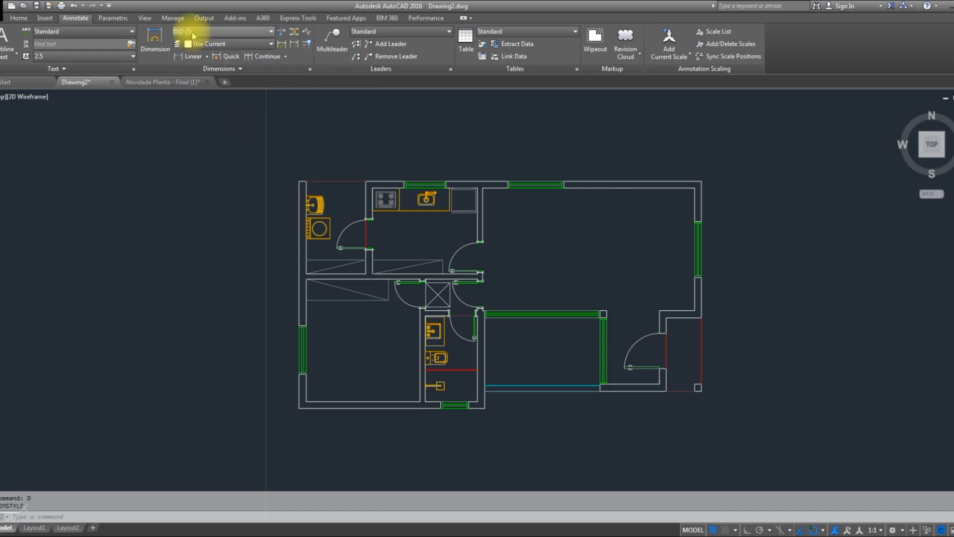
pyautogui.click(189, 58)
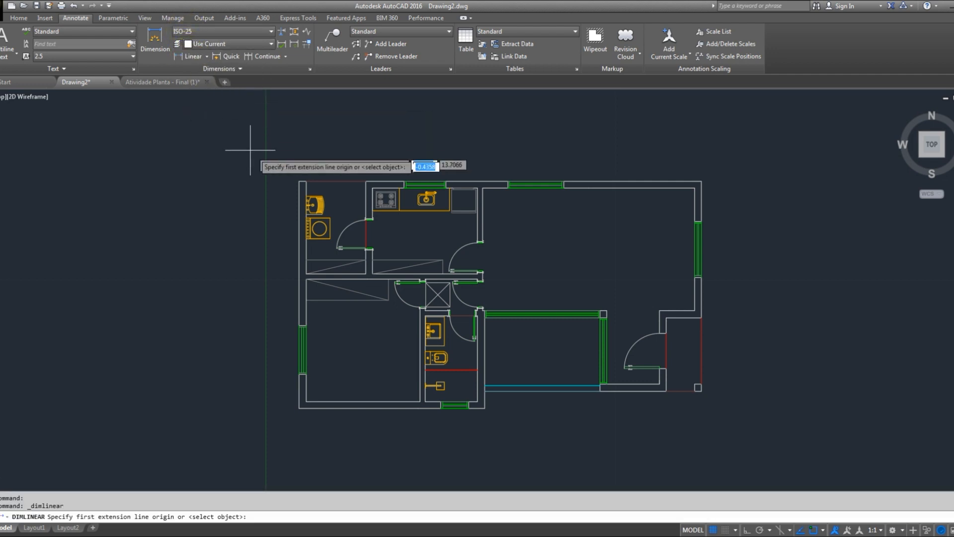
pyautogui.click(299, 181)
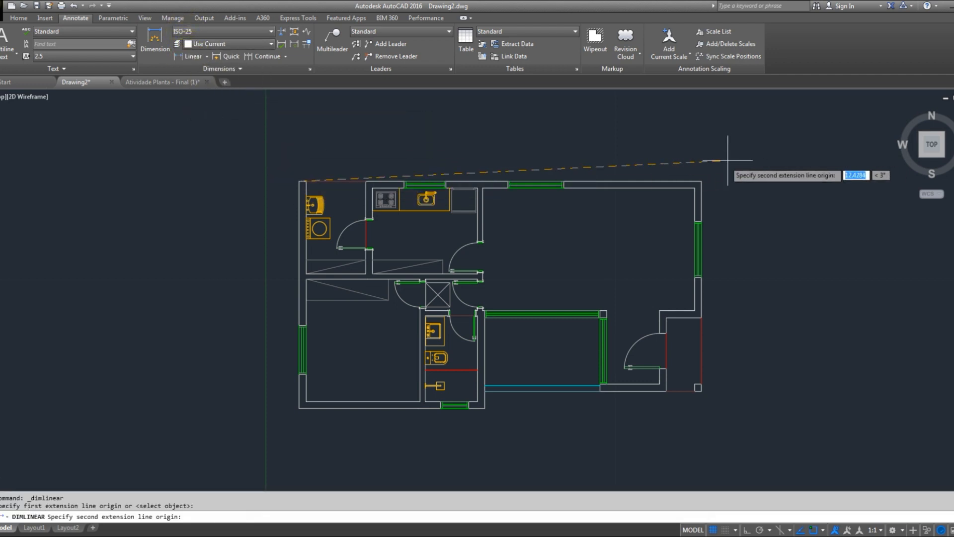
pyautogui.click(703, 181)
pyautogui.moveTo(578, 170); pyautogui.dragTo(648, 264, button='middle')
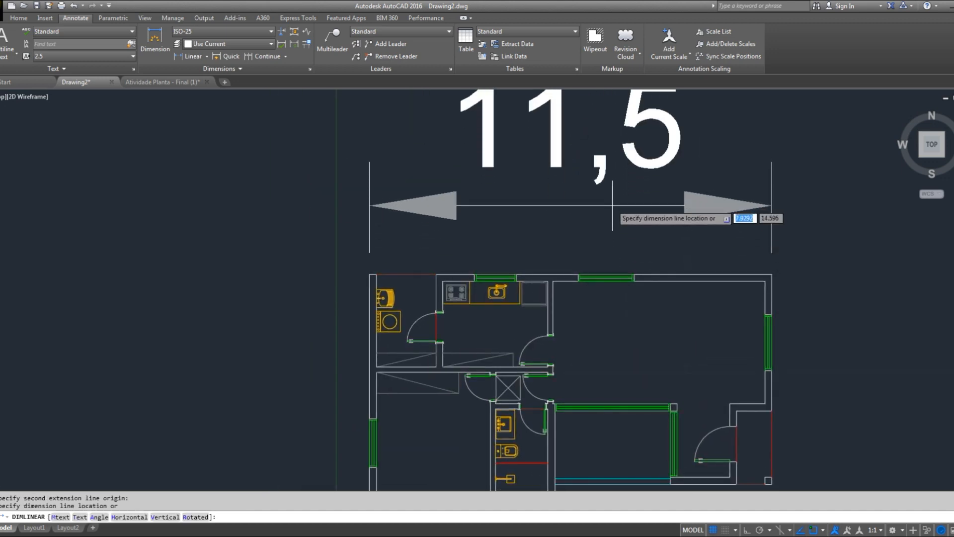
pyautogui.click(613, 191)
pyautogui.scroll(-4, 614, 191)
pyautogui.scroll(4, 559, 206)
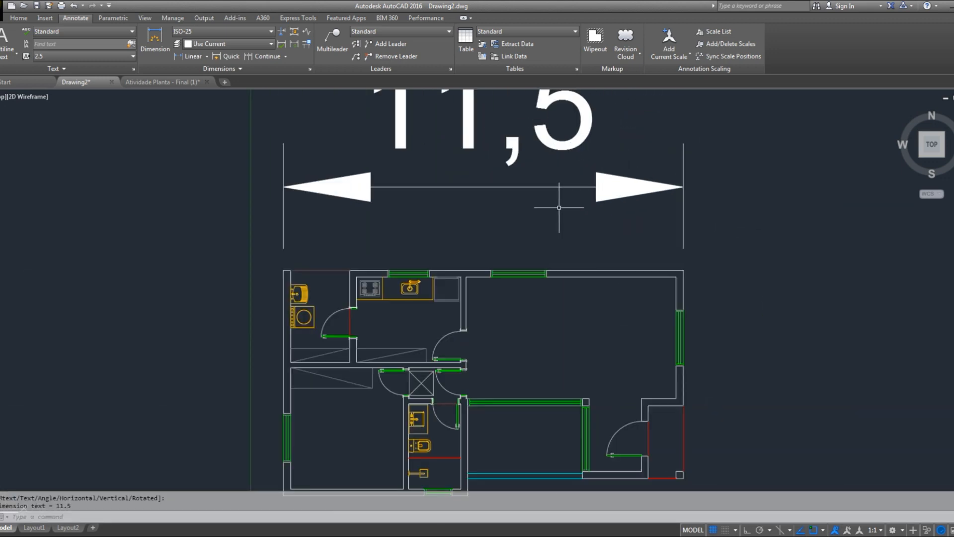
pyautogui.scroll(-2, 571, 205)
pyautogui.moveTo(571, 222); pyautogui.dragTo(526, 233, button='middle')
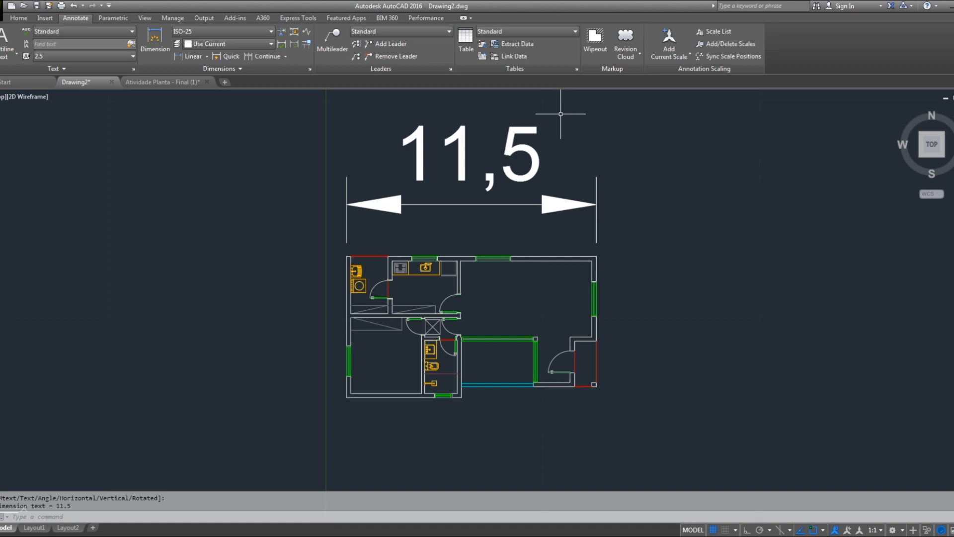
# - Start a new dimension style based on ISO-25 from the Dimension Style Manager
pyautogui.write('D')
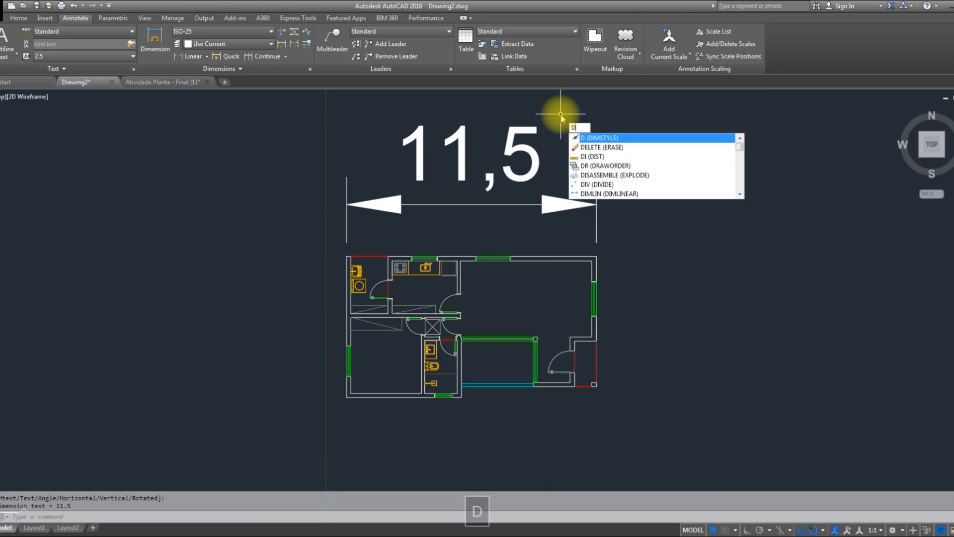
pyautogui.press('Return')
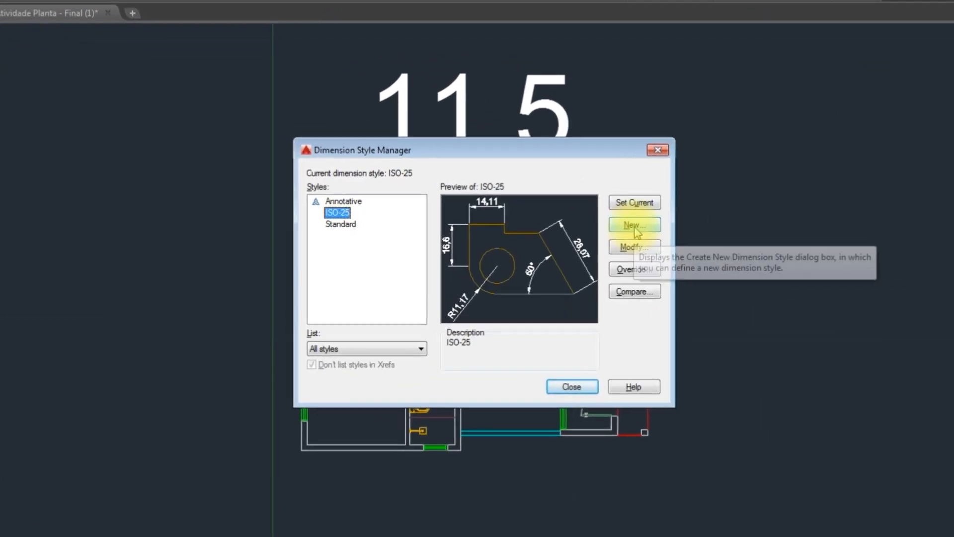
pyautogui.click(338, 213)
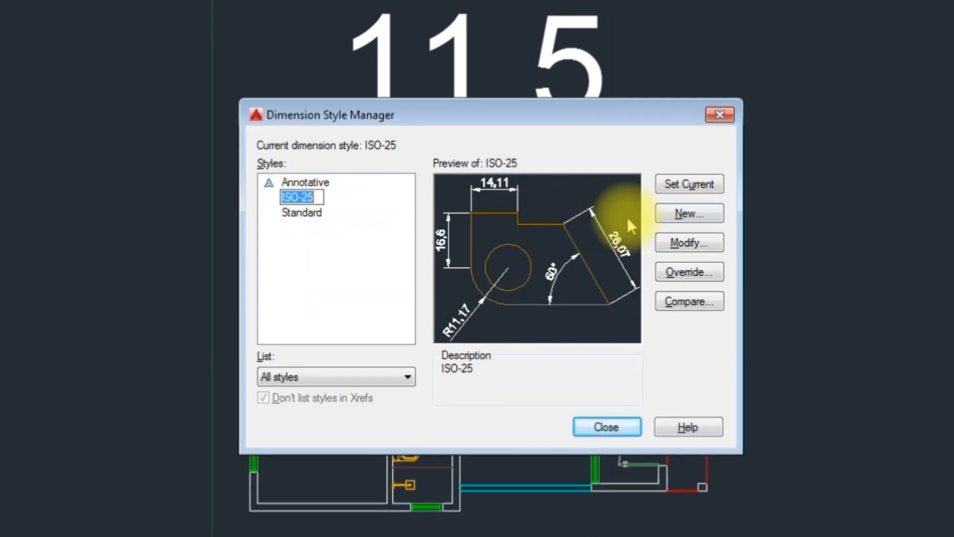
pyautogui.click(681, 215)
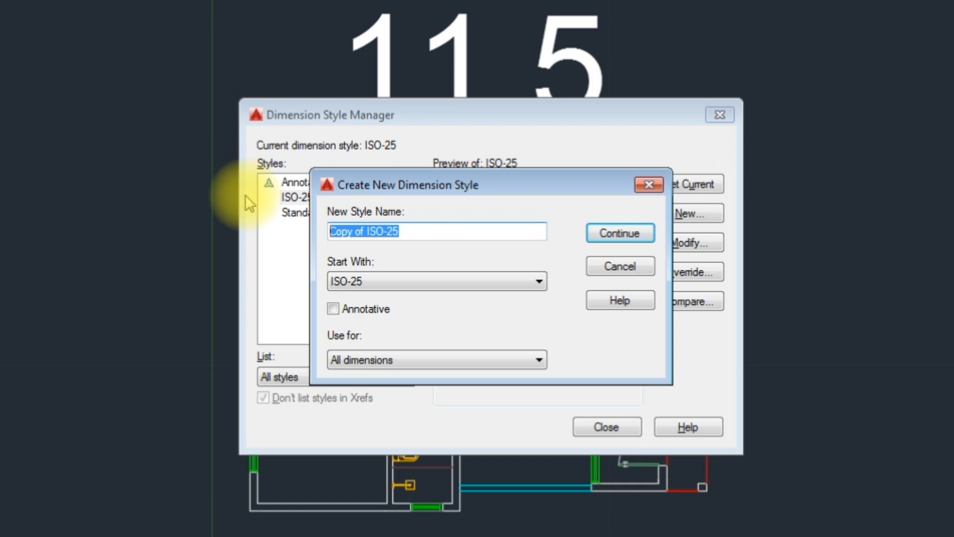
# - Enter COTAS EXTERNA - 50 as the style name and try limiting its use to Radius dimensions, returning to All dimensions
pyautogui.write('COTAS EXTERNA')
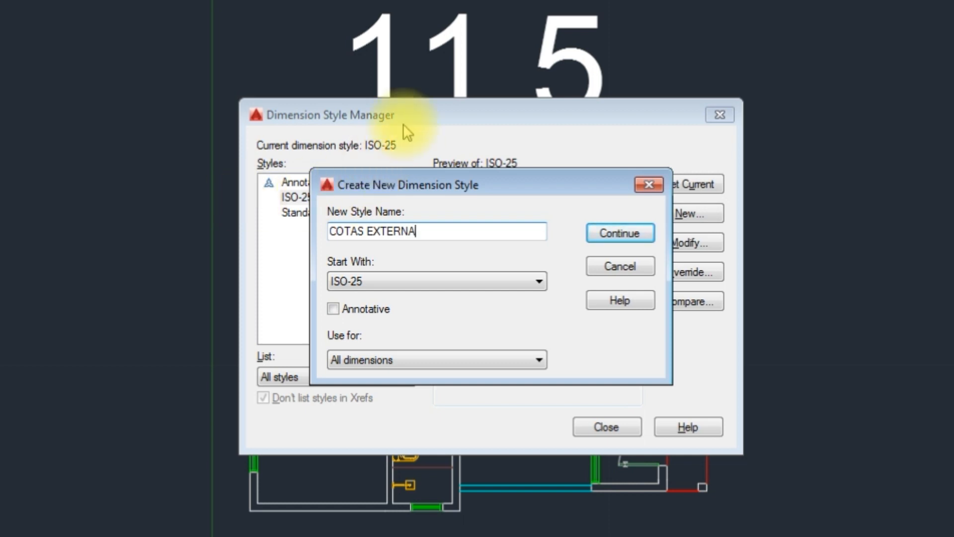
pyautogui.write('- 50')
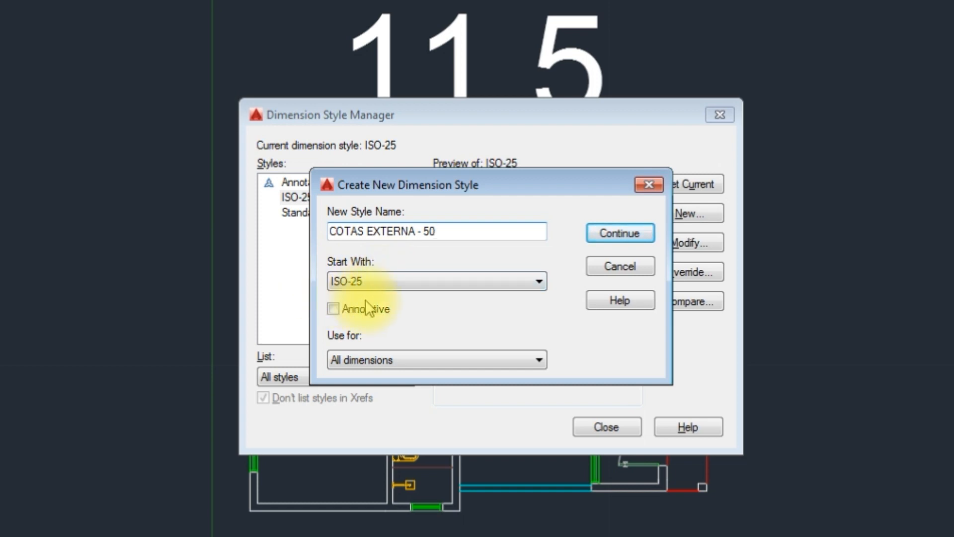
pyautogui.click(374, 357)
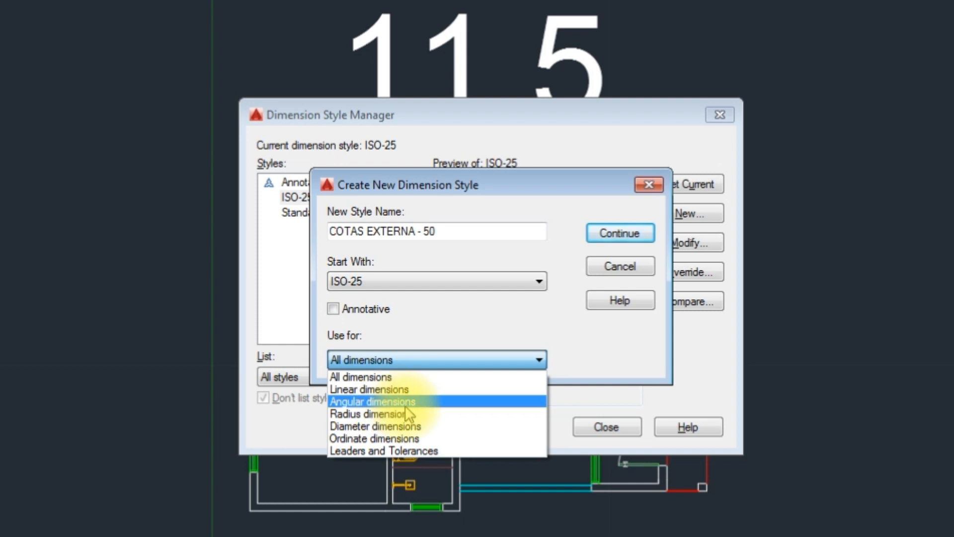
pyautogui.click(381, 414)
pyautogui.click(422, 364)
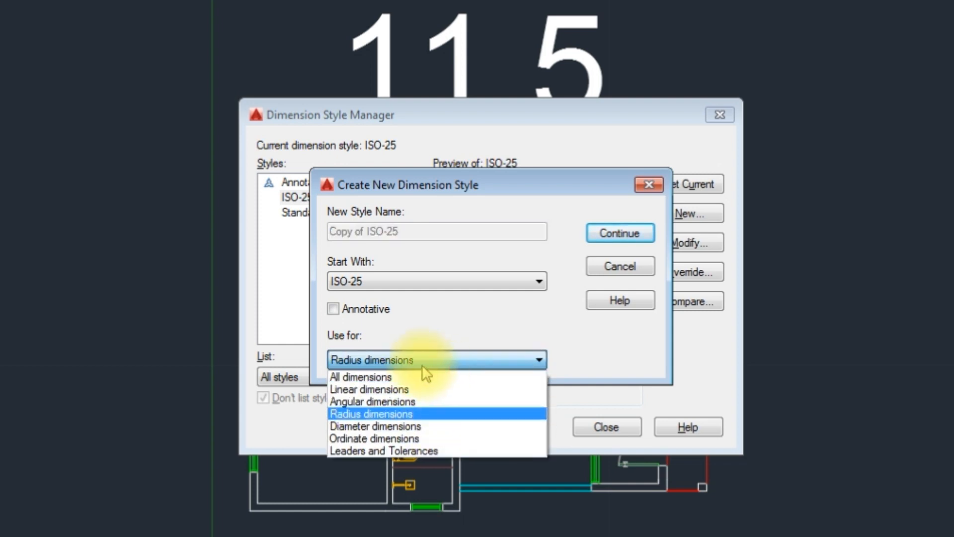
pyautogui.click(394, 375)
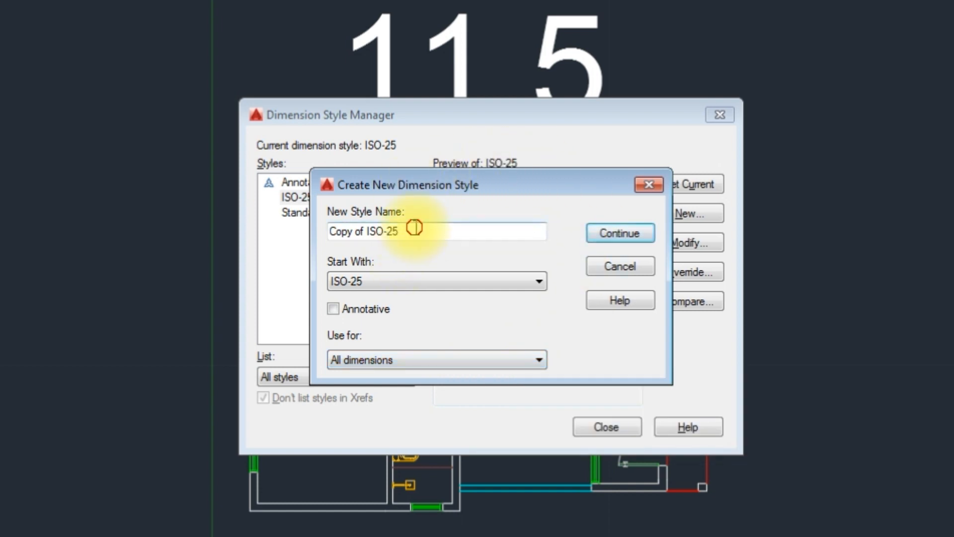
# - Name the new dimension style COTAS EXTERNAS - 50 and continue to its settings
pyautogui.moveTo(416, 228); pyautogui.dragTo(116, 218)
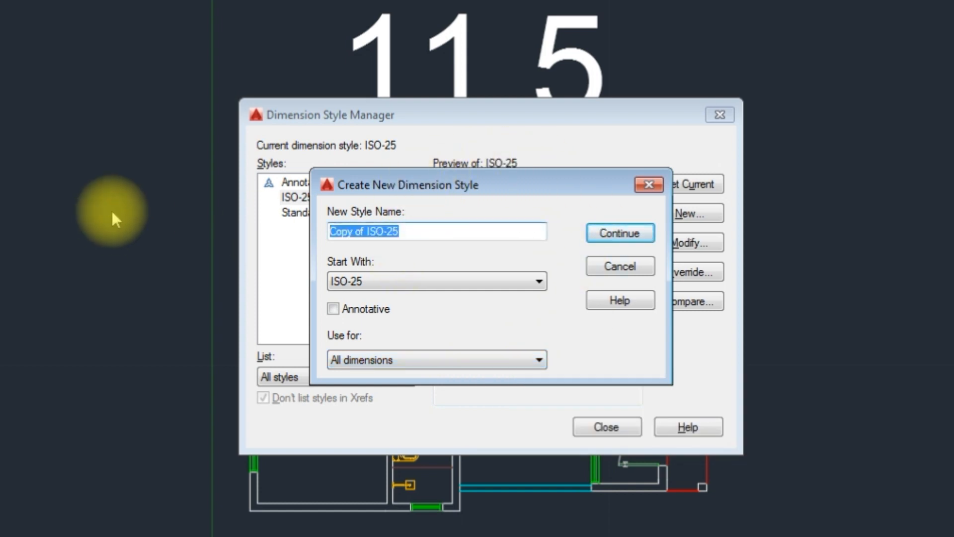
pyautogui.write('COTAS EXTERNAS - 50')
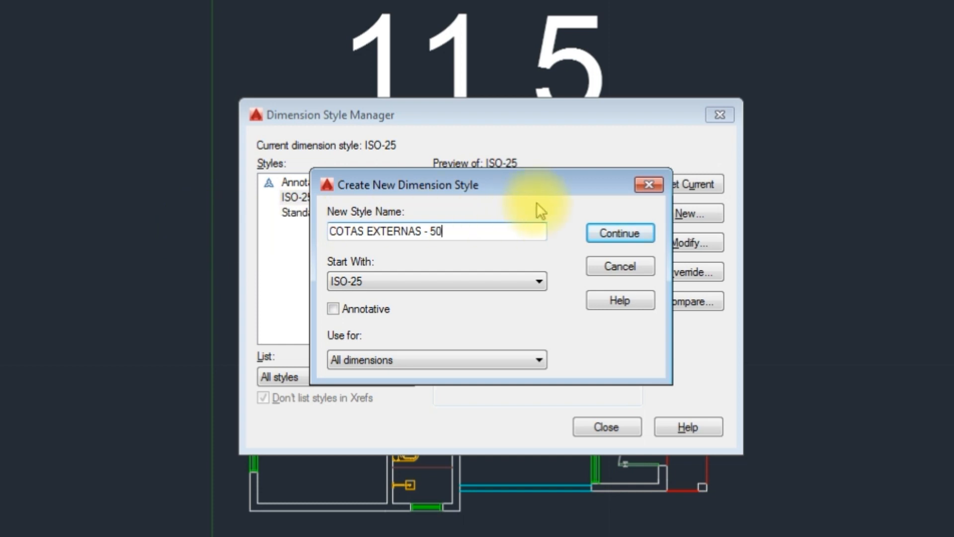
pyautogui.click(621, 233)
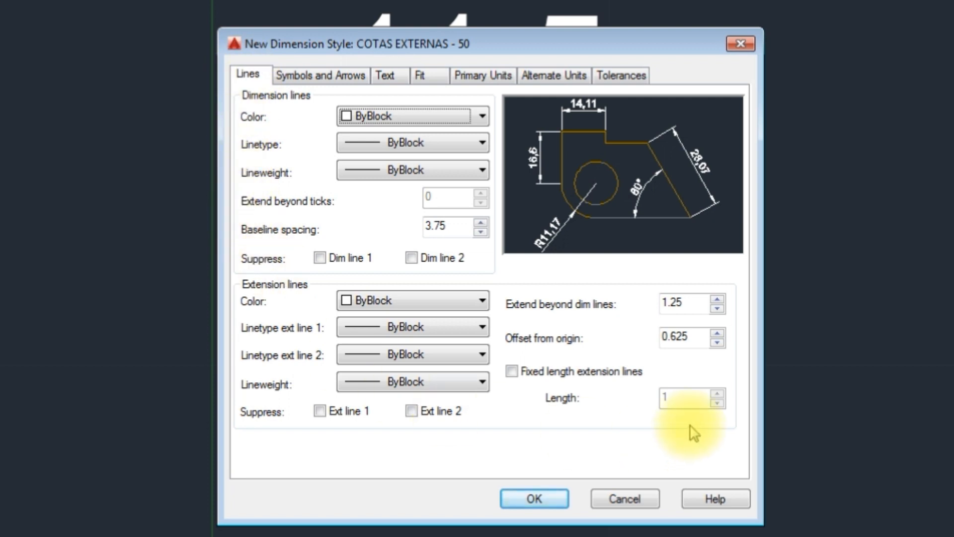
# - Set the color of the new style's dimension lines to ByLayer
pyautogui.click(250, 80)
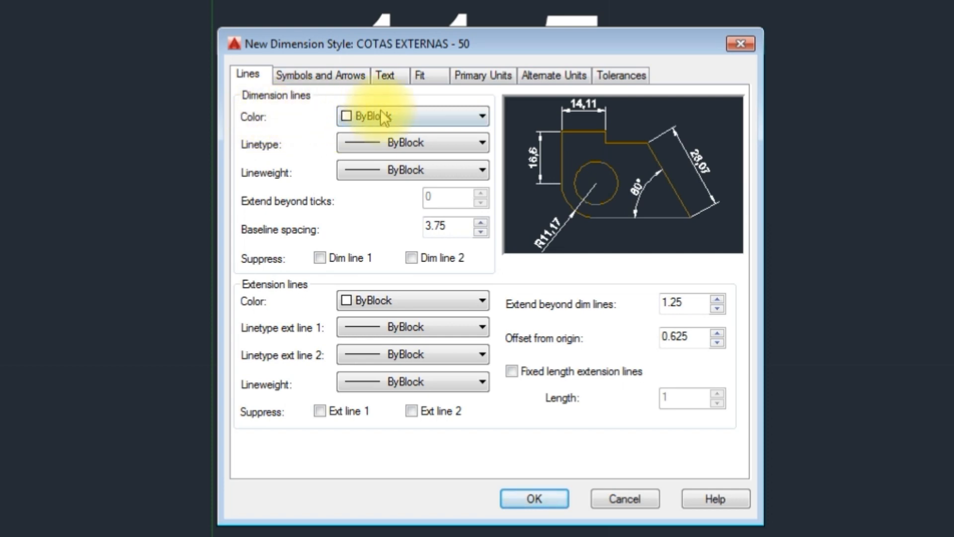
pyautogui.click(419, 117)
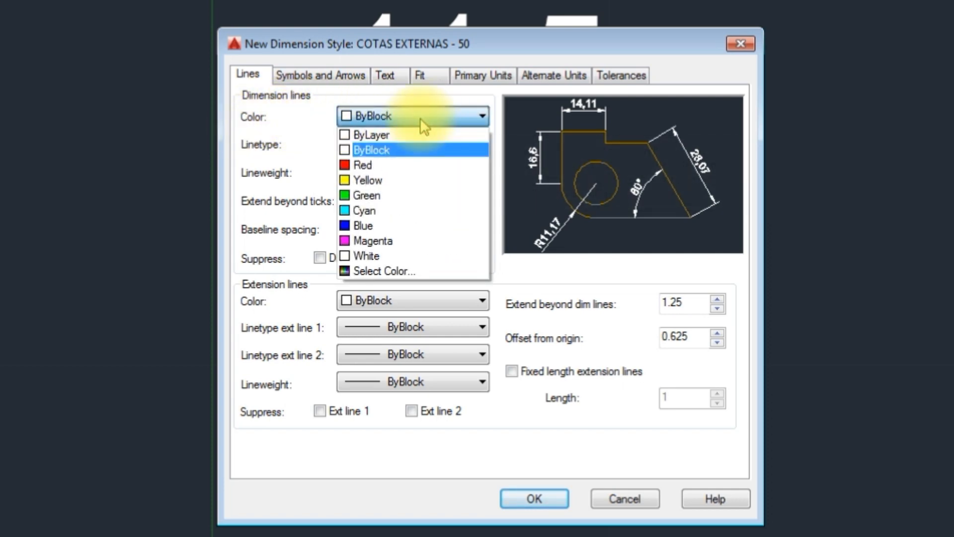
pyautogui.click(401, 133)
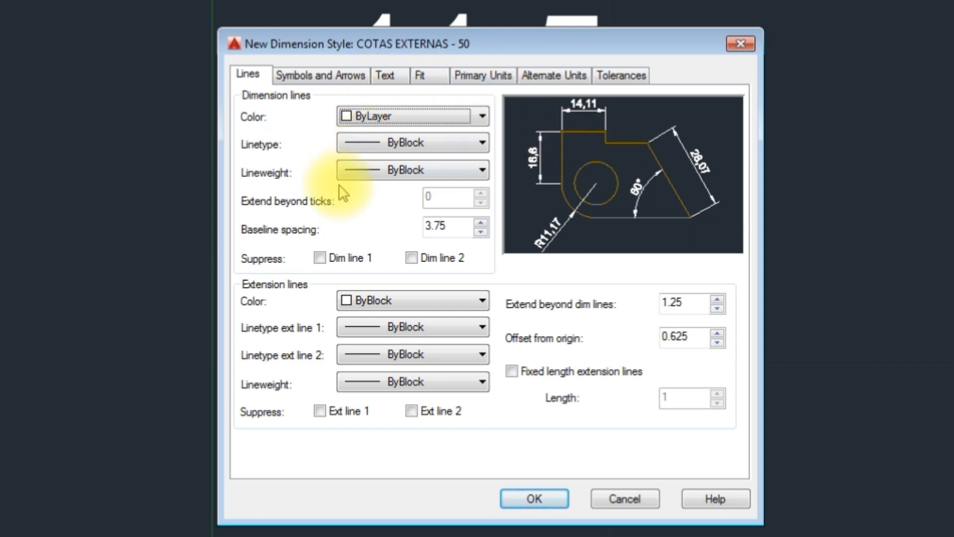
# - Try suppressing both dimension lines and both extension lines, and turn all the suppressions off again
pyautogui.click(320, 257)
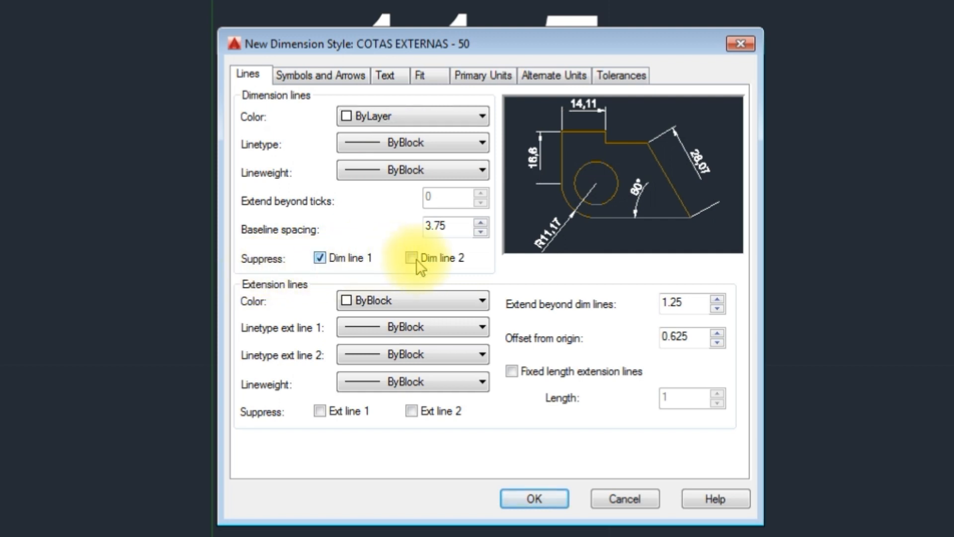
pyautogui.click(411, 258)
pyautogui.click(328, 411)
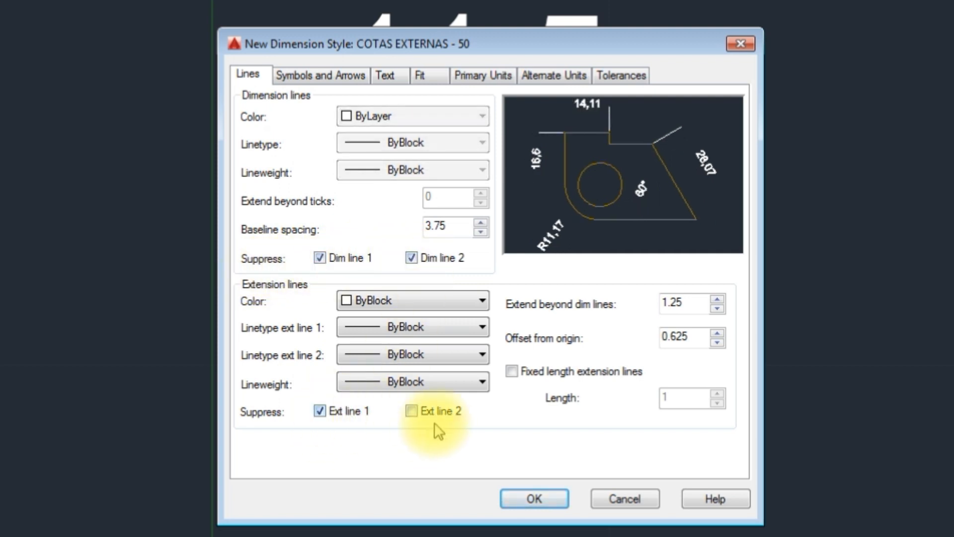
pyautogui.click(420, 412)
pyautogui.click(412, 411)
pyautogui.click(320, 411)
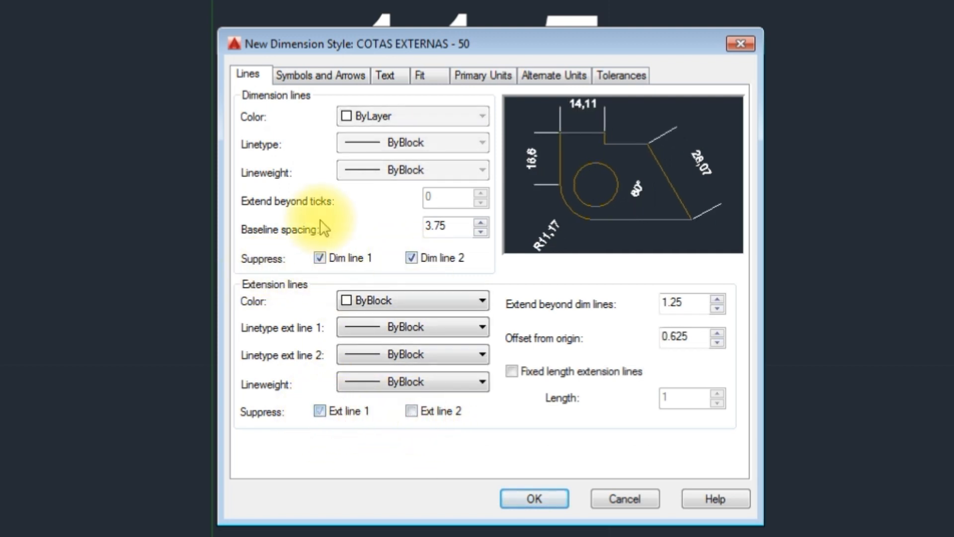
pyautogui.click(322, 258)
pyautogui.click(416, 260)
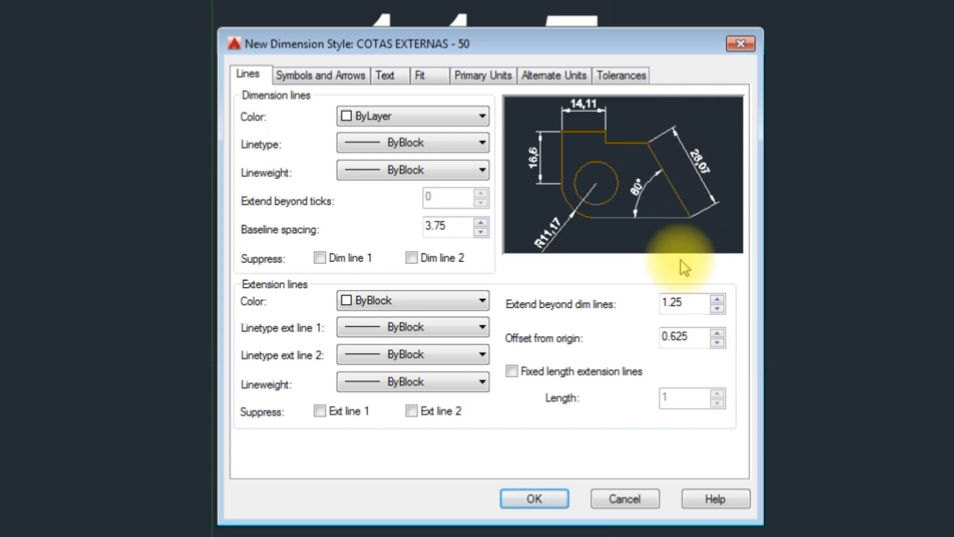
# - Try extending the extension lines 5 beyond the dimension lines, and restore the value to 1.25
pyautogui.doubleClick(678, 302)
pyautogui.write('5')
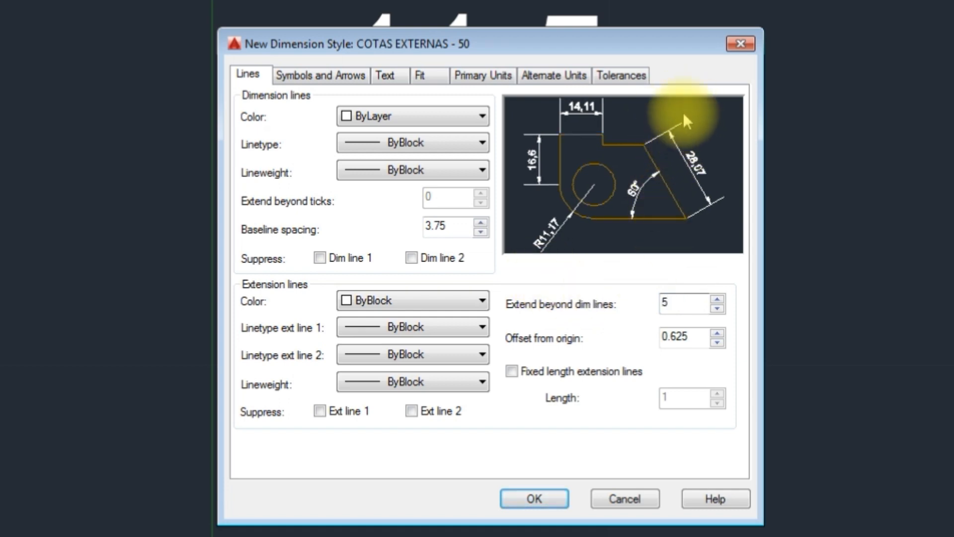
pyautogui.doubleClick(674, 302)
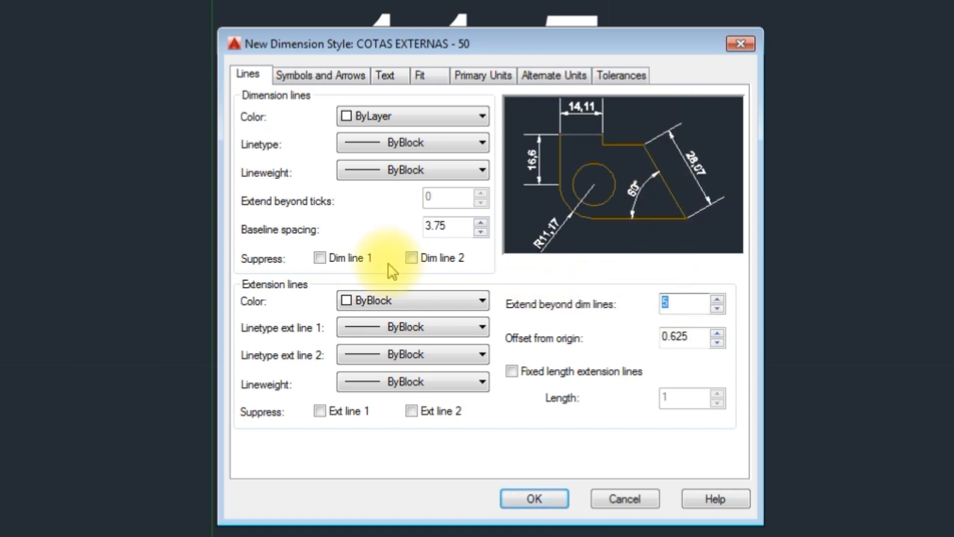
pyautogui.write('1.25')
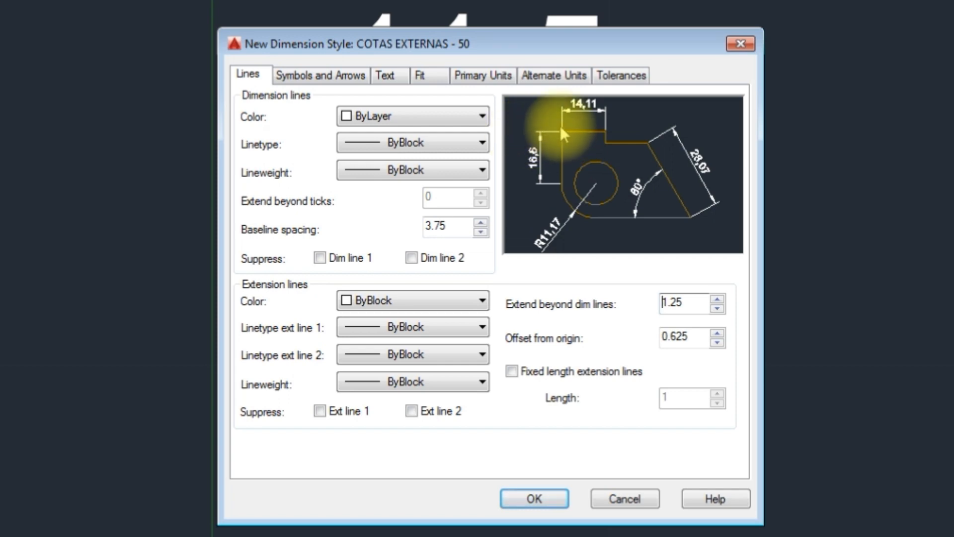
# - Try an extension line offset from origin of 5, and restore the value to 0.625
pyautogui.click(665, 338)
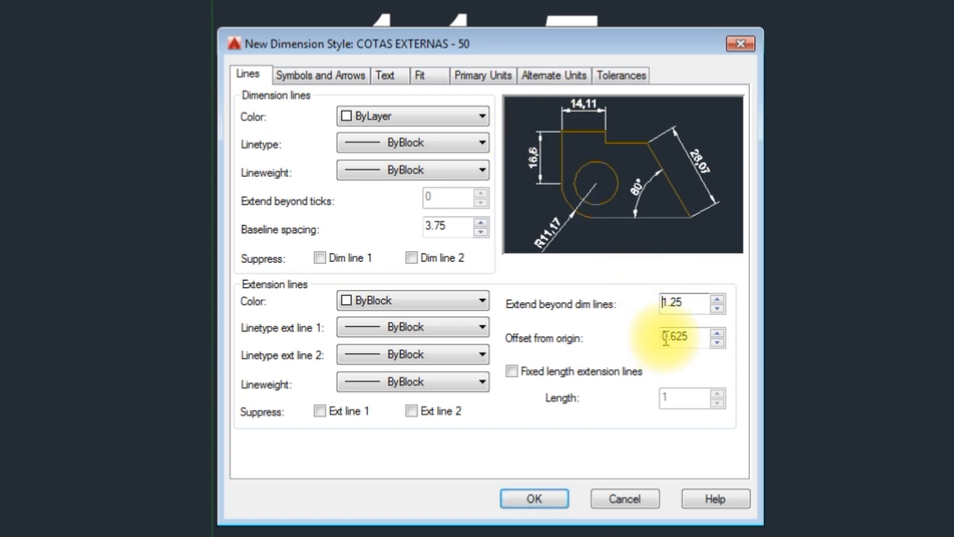
pyautogui.moveTo(686, 337); pyautogui.dragTo(642, 338)
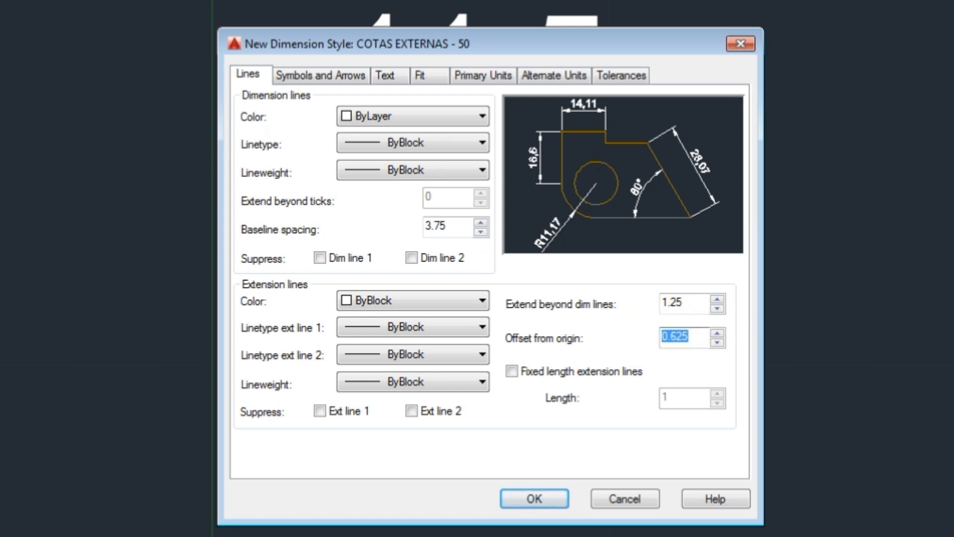
pyautogui.write('5')
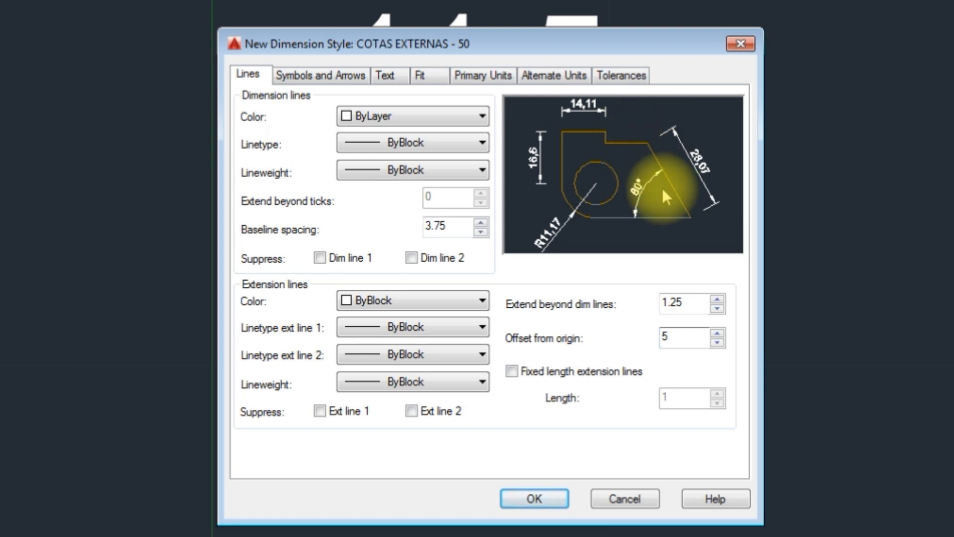
pyautogui.doubleClick(667, 336)
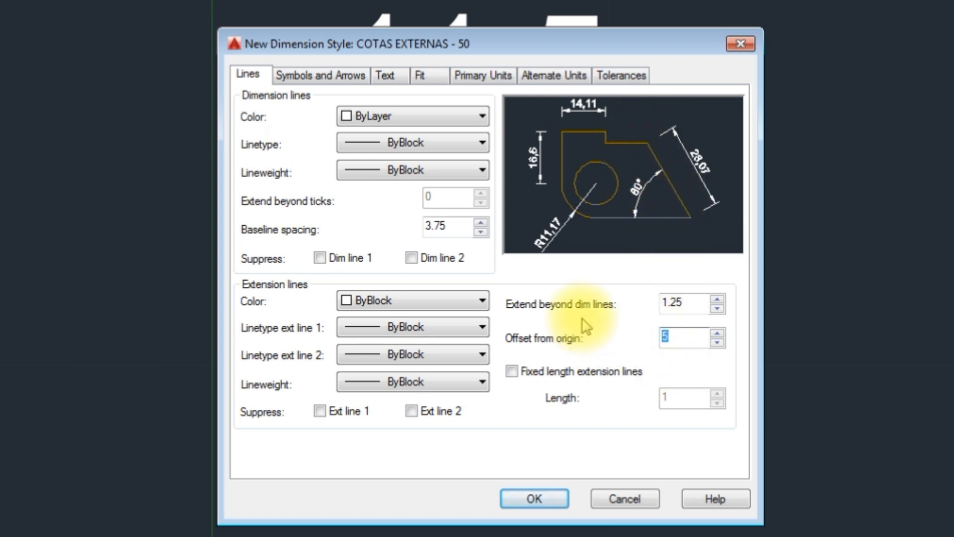
pyautogui.write('0.')
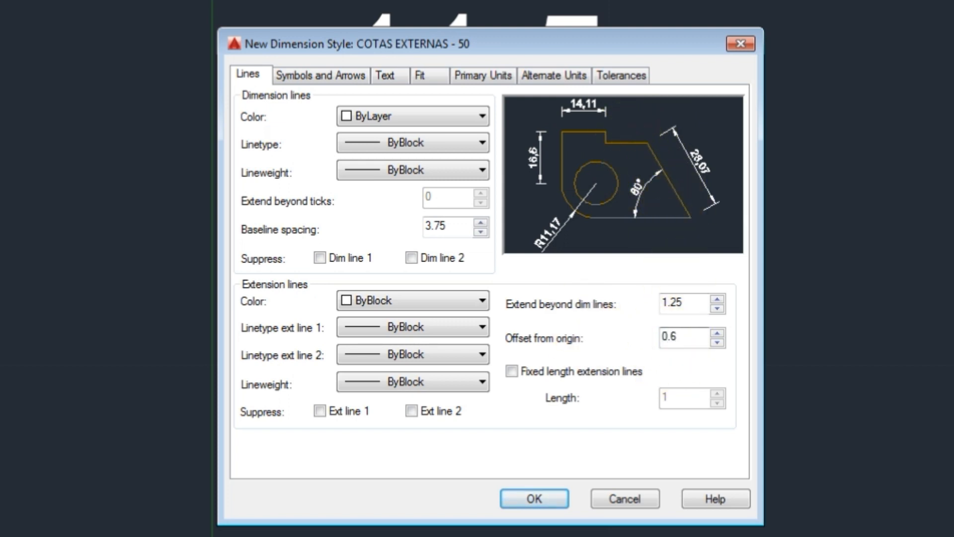
pyautogui.write('625')
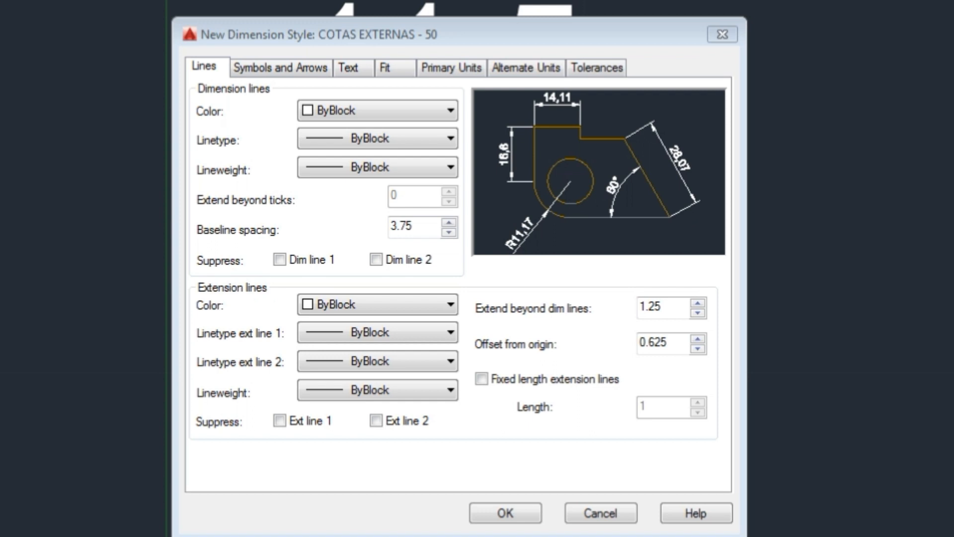
# - Set the first and second arrowheads to Oblique and keep the leader arrowhead as Closed filled
pyautogui.click(292, 71)
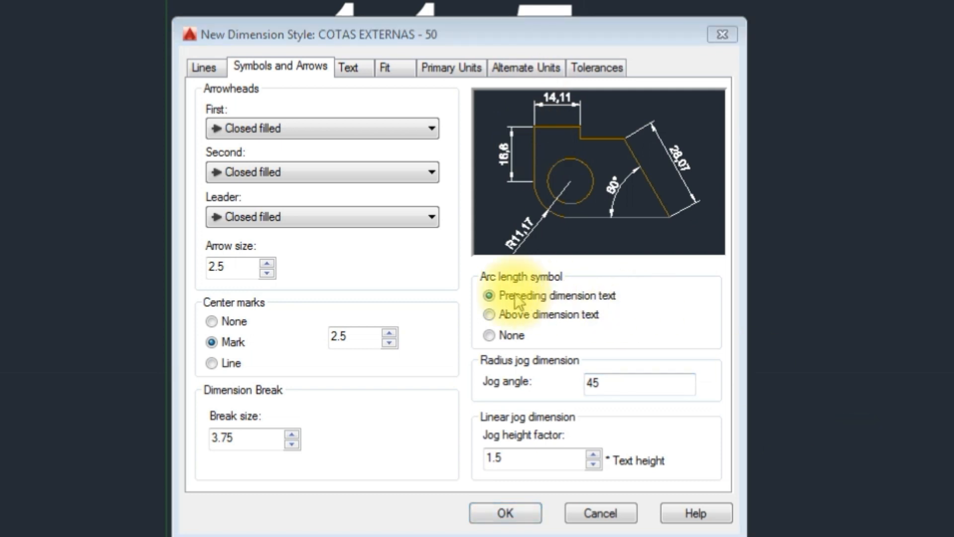
pyautogui.click(302, 131)
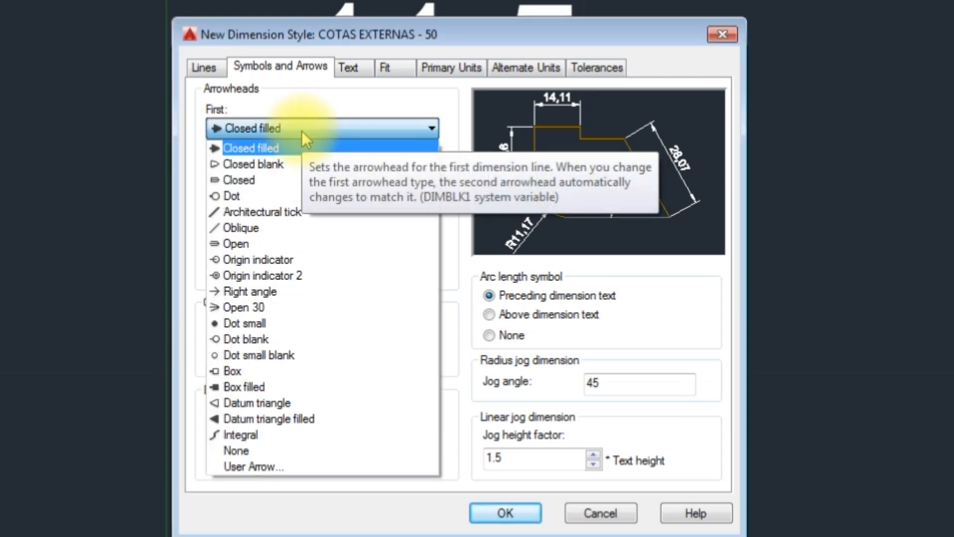
pyautogui.click(249, 230)
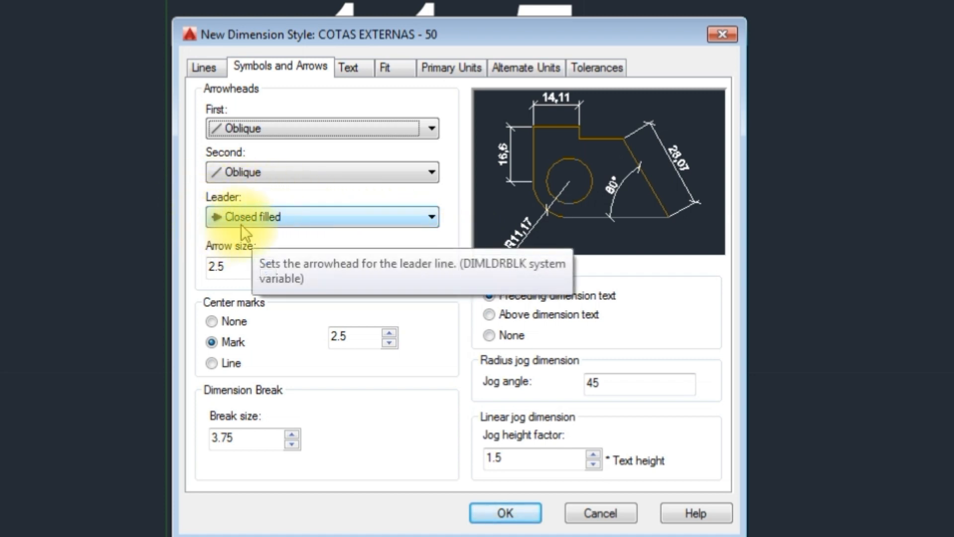
pyautogui.click(296, 220)
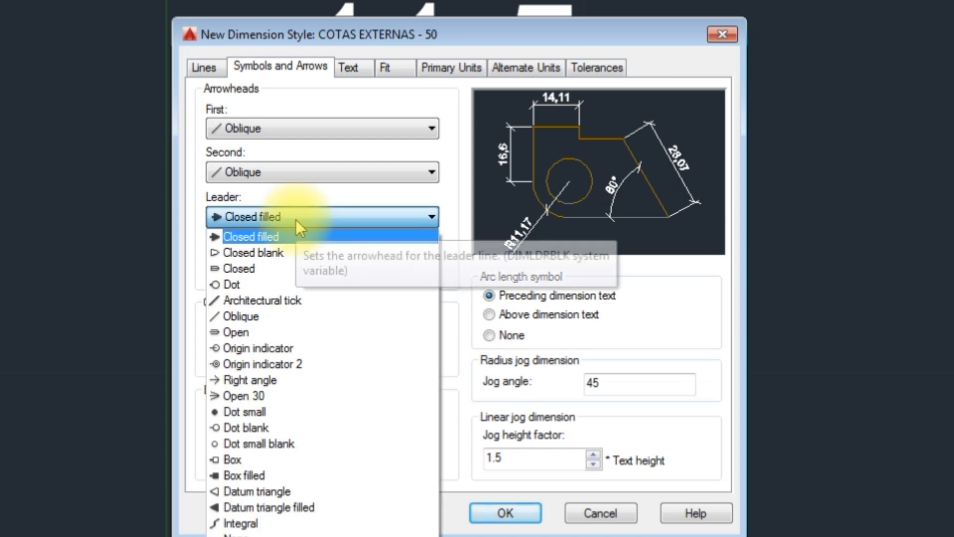
pyautogui.click(296, 219)
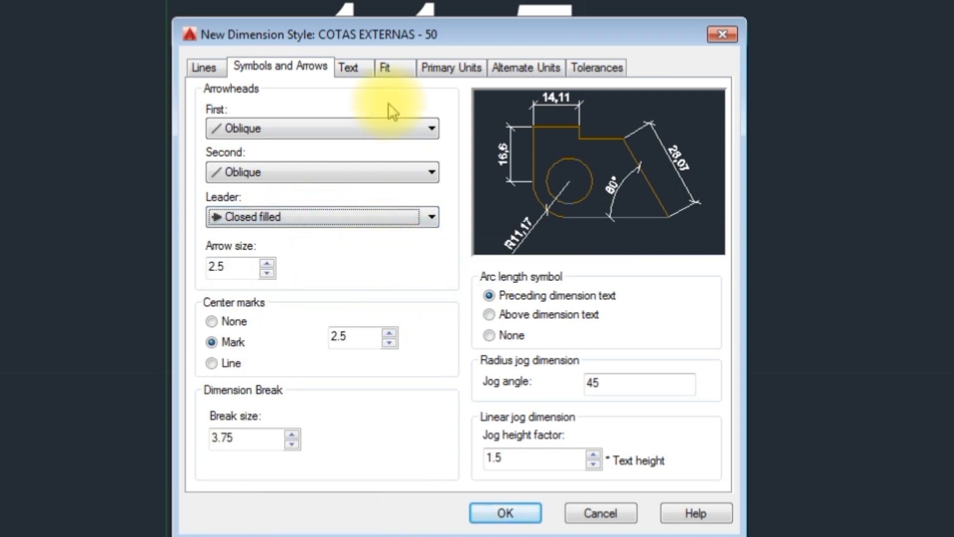
# - Assign the COTAS text style to the dimension text and set its text color to ByLayer
pyautogui.click(355, 68)
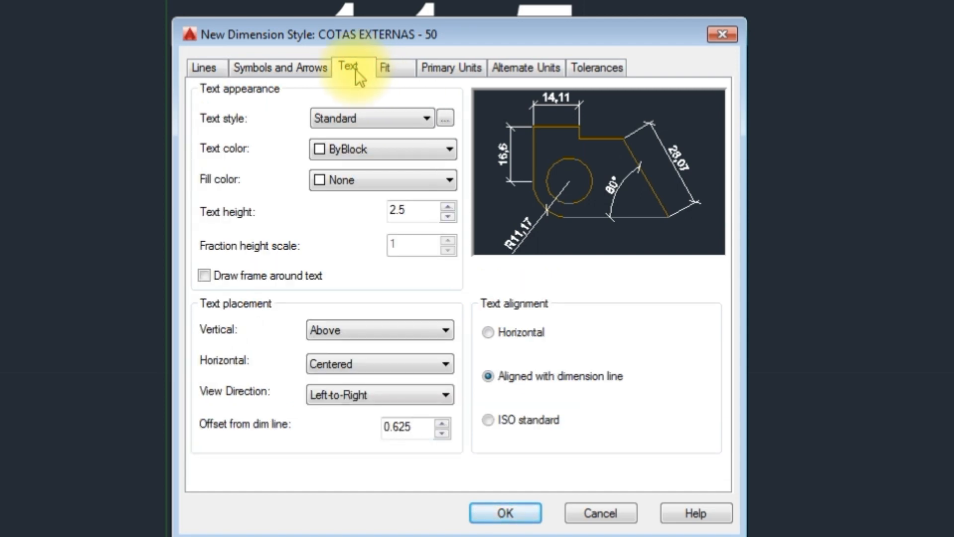
pyautogui.click(375, 121)
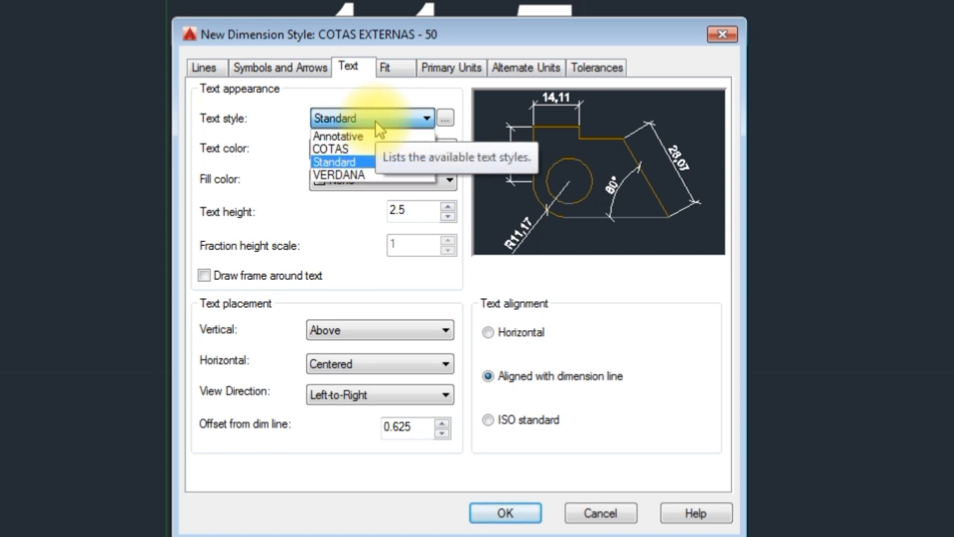
pyautogui.click(360, 149)
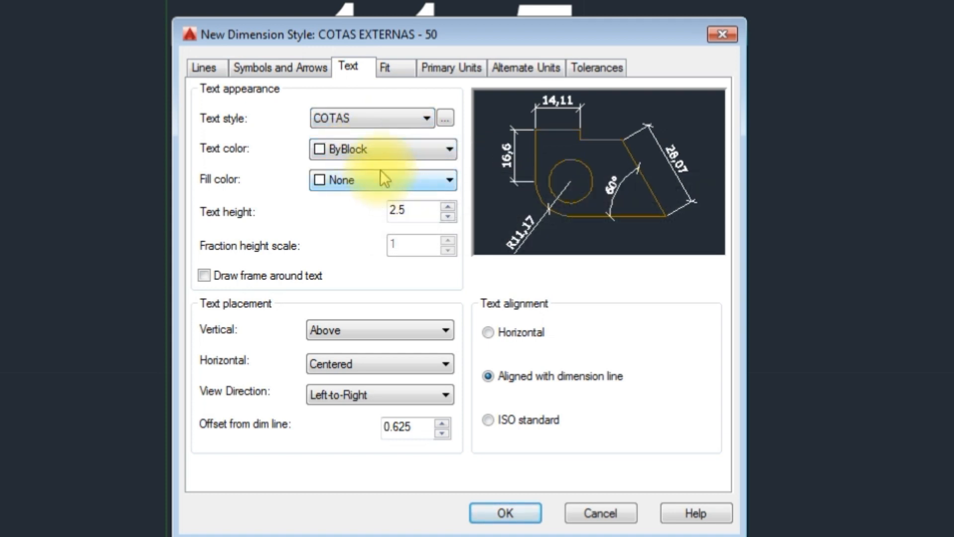
pyautogui.click(338, 150)
pyautogui.click(343, 168)
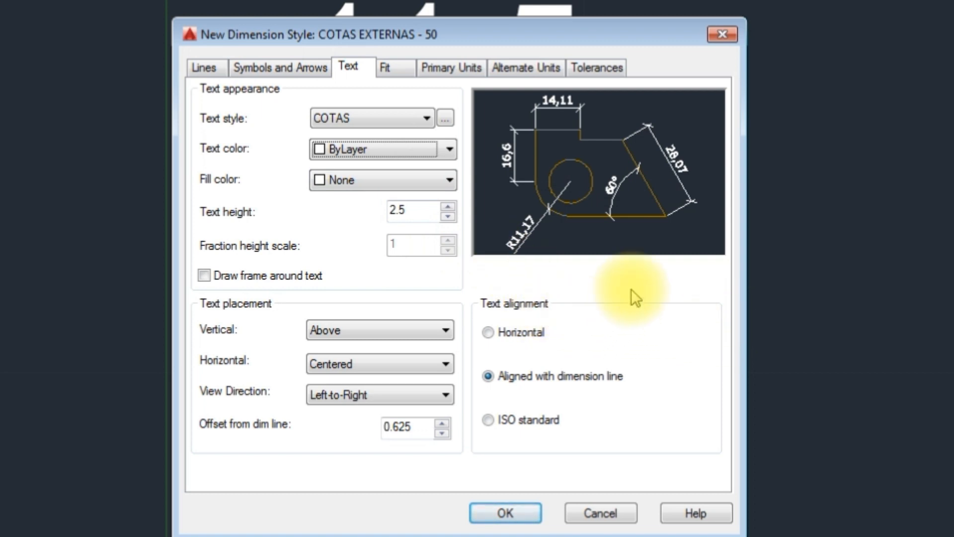
# - Try the vertical text placements Centered, Outside and Below, return to Above, and look through the horizontal placement options
pyautogui.click(442, 330)
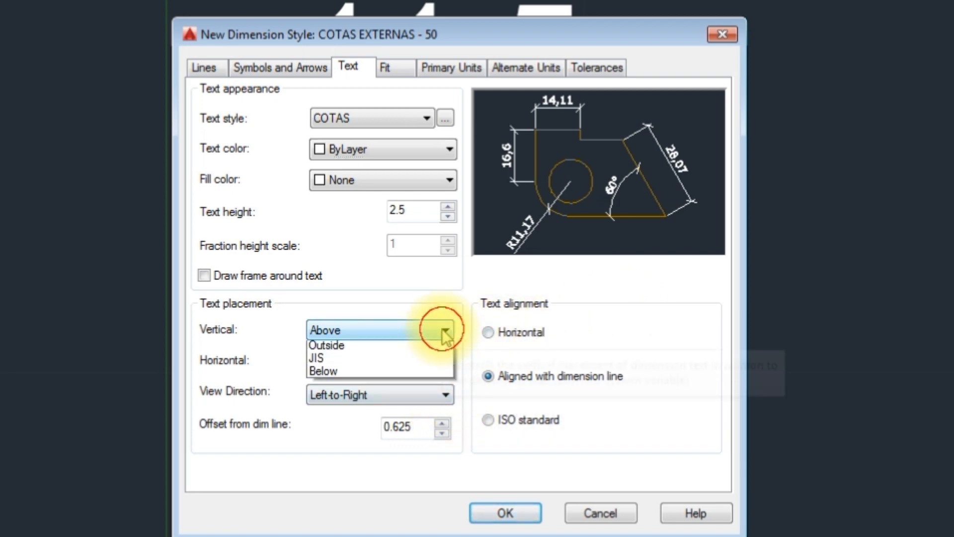
pyautogui.click(385, 348)
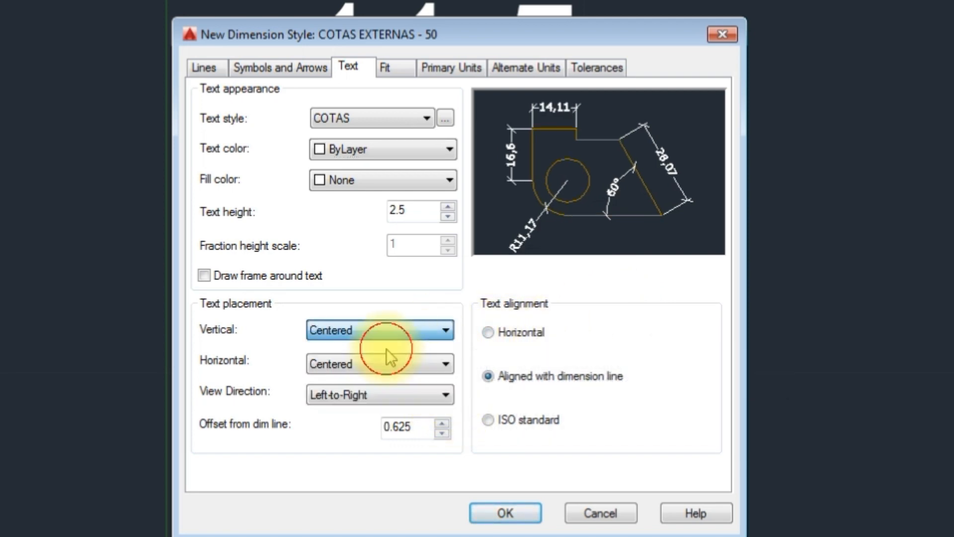
pyautogui.click(442, 329)
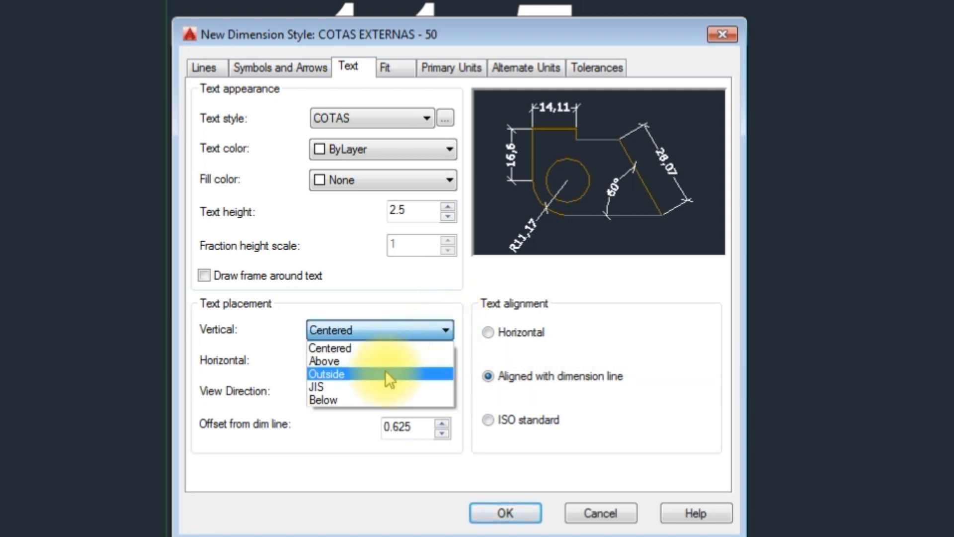
pyautogui.click(386, 371)
pyautogui.click(445, 329)
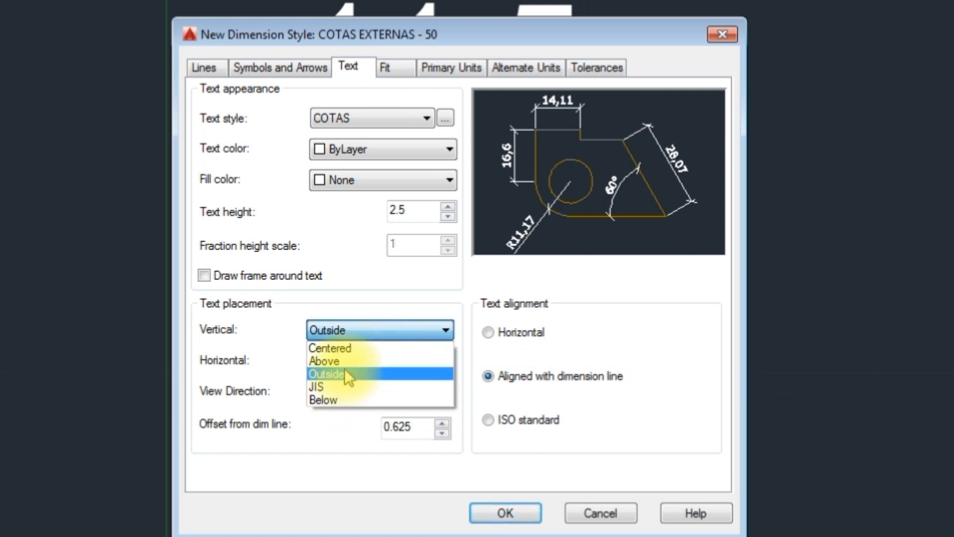
pyautogui.click(344, 399)
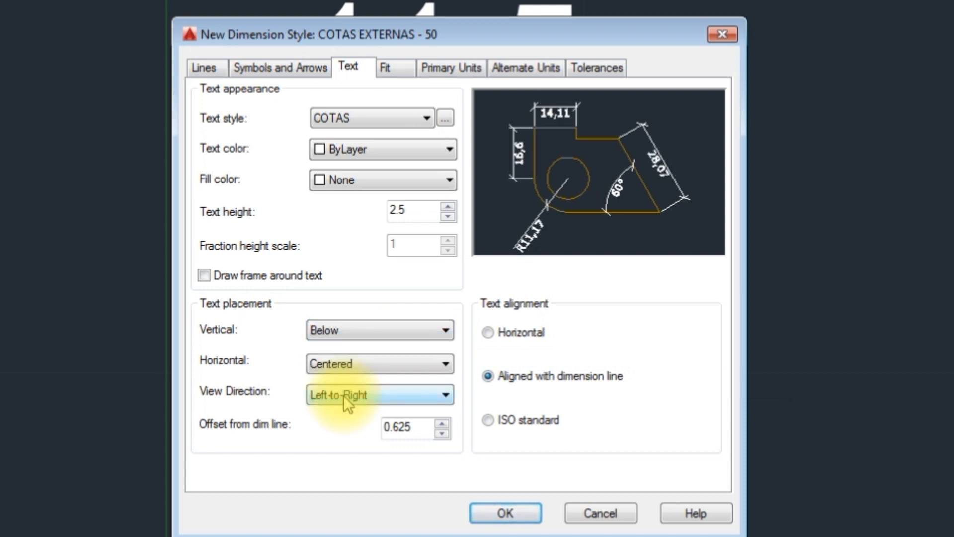
pyautogui.click(446, 330)
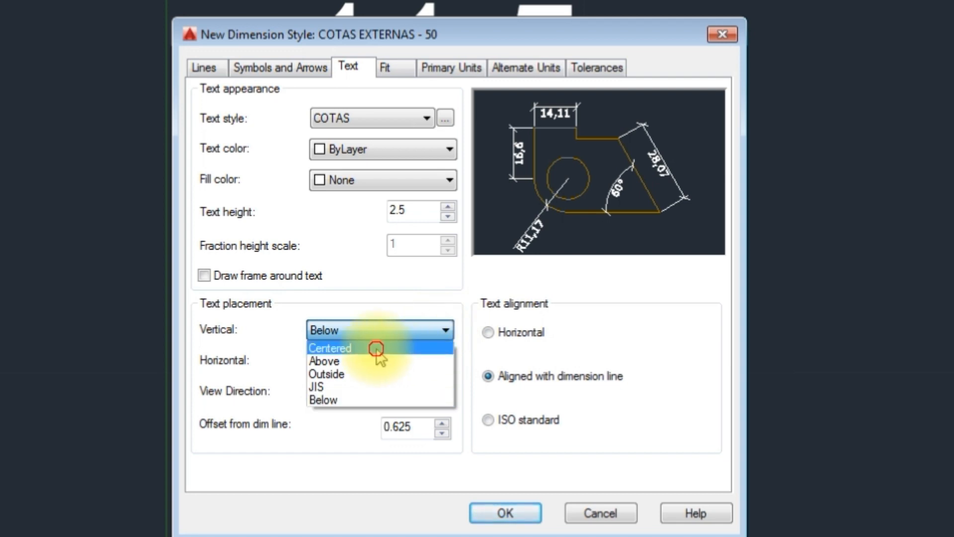
pyautogui.click(378, 347)
pyautogui.click(444, 330)
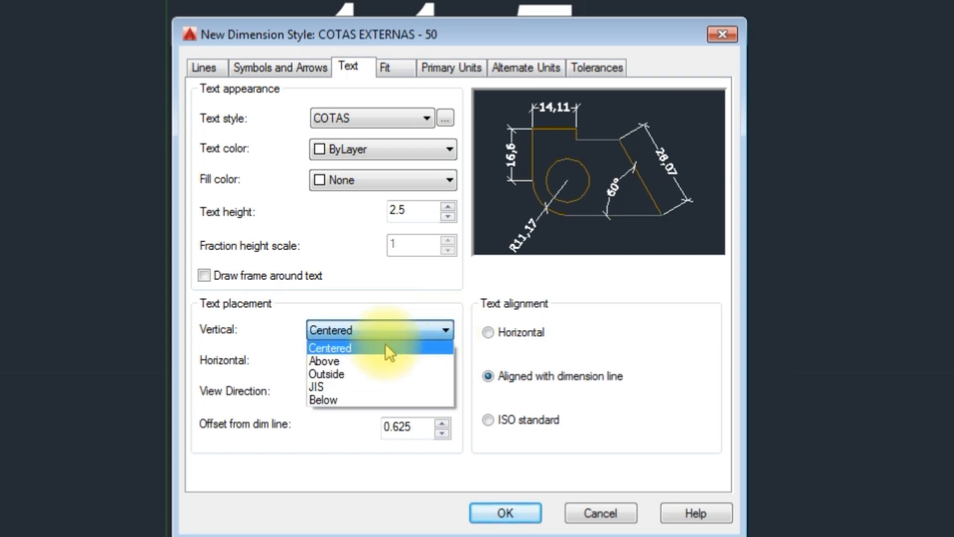
pyautogui.click(357, 362)
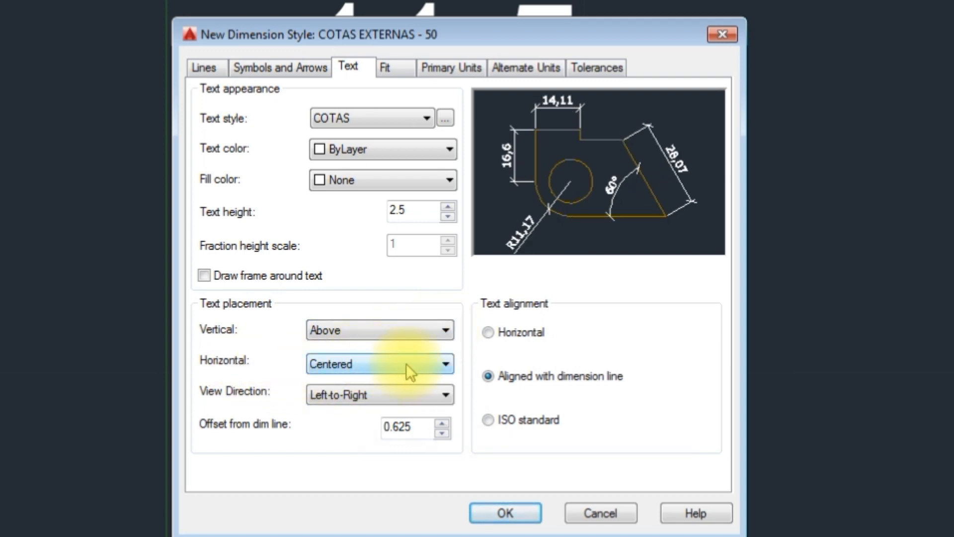
pyautogui.click(425, 365)
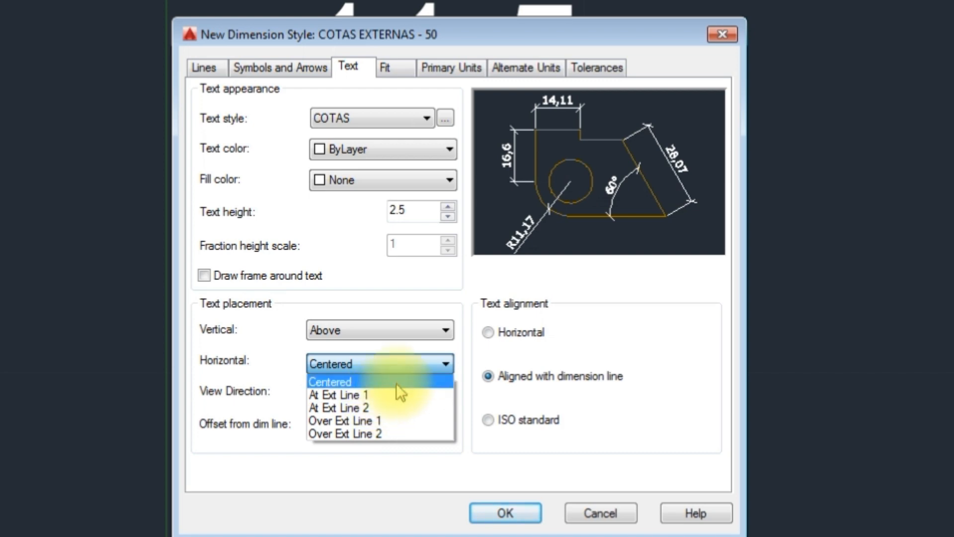
pyautogui.click(613, 356)
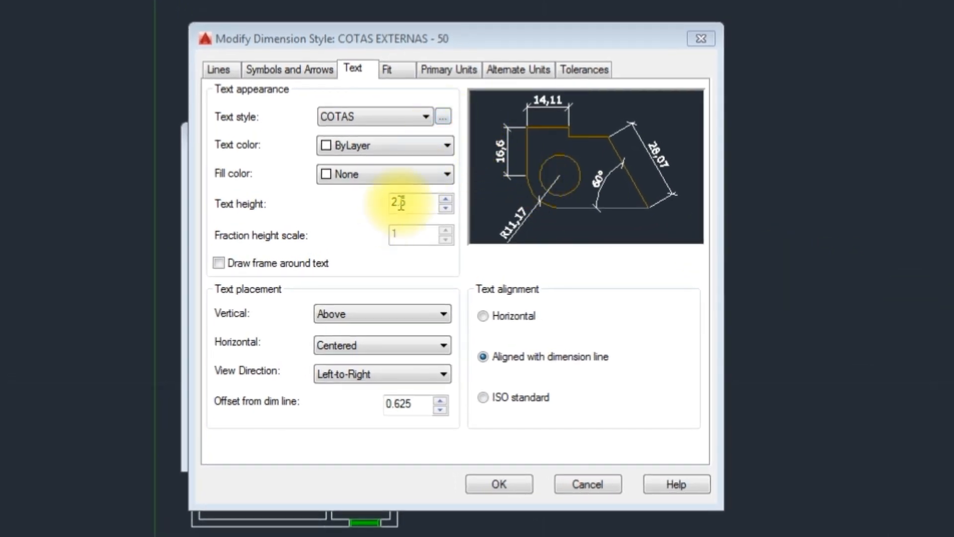
# - Switch to the Windows calculator and divide 0,125 by 2,5 to get the dimension scale
pyautogui.moveTo(469, 43)
pyautogui.mouseDown()
pyautogui.moveTo(708, 223)
pyautogui.moveTo(494, 67)
pyautogui.moveTo(458, 29)
pyautogui.mouseUp()
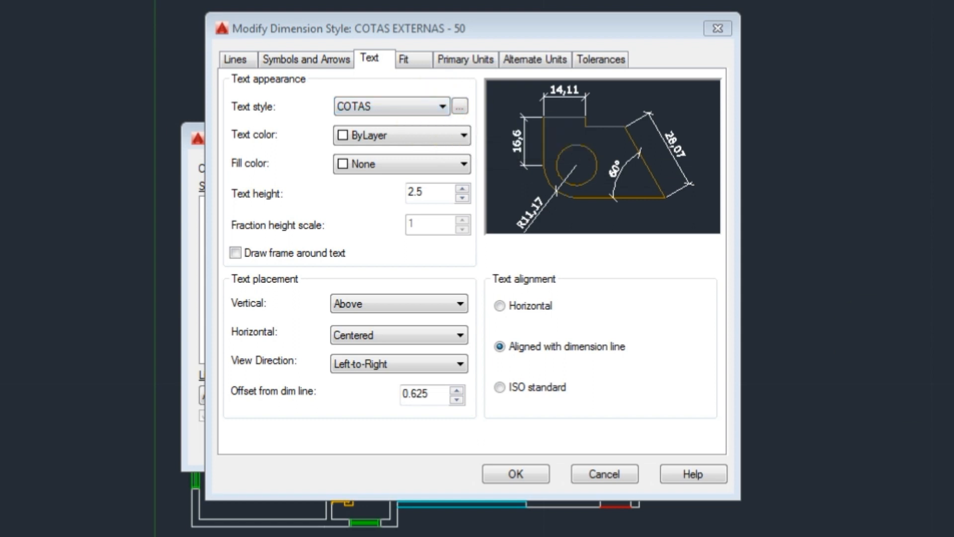
pyautogui.hotkey('alt', 'Tab')
pyautogui.moveTo(1, 141); pyautogui.dragTo(21, 126)
pyautogui.press('Escape')
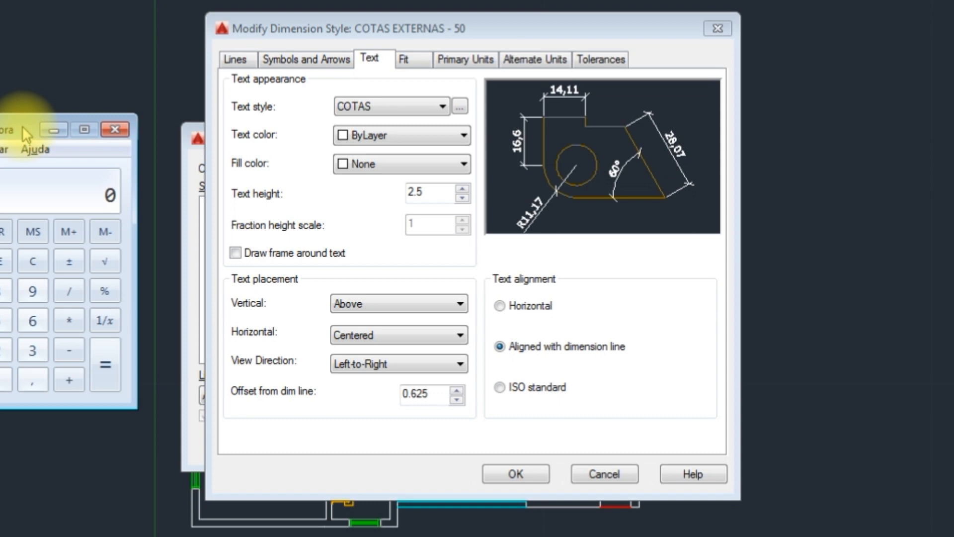
pyautogui.write(',125/')
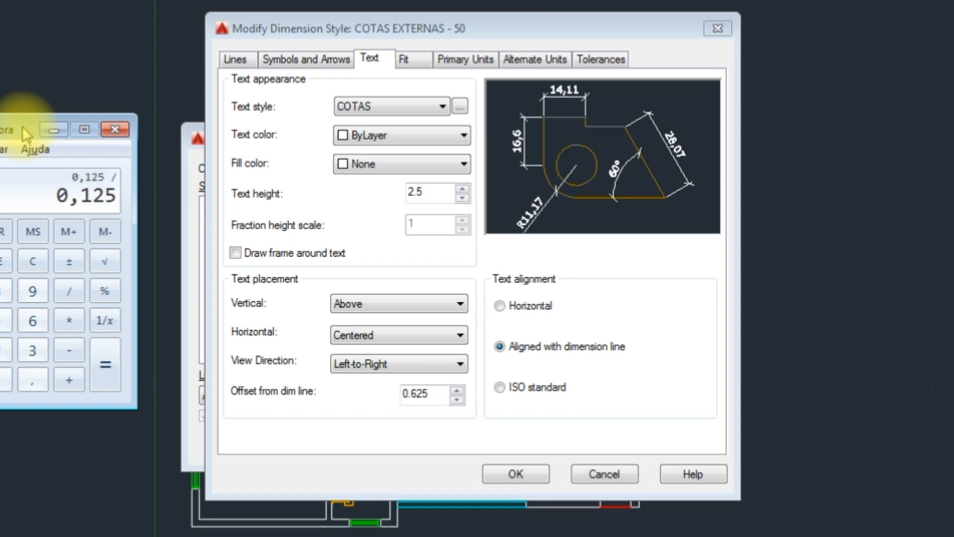
pyautogui.write('2,5')
pyautogui.press('Return')
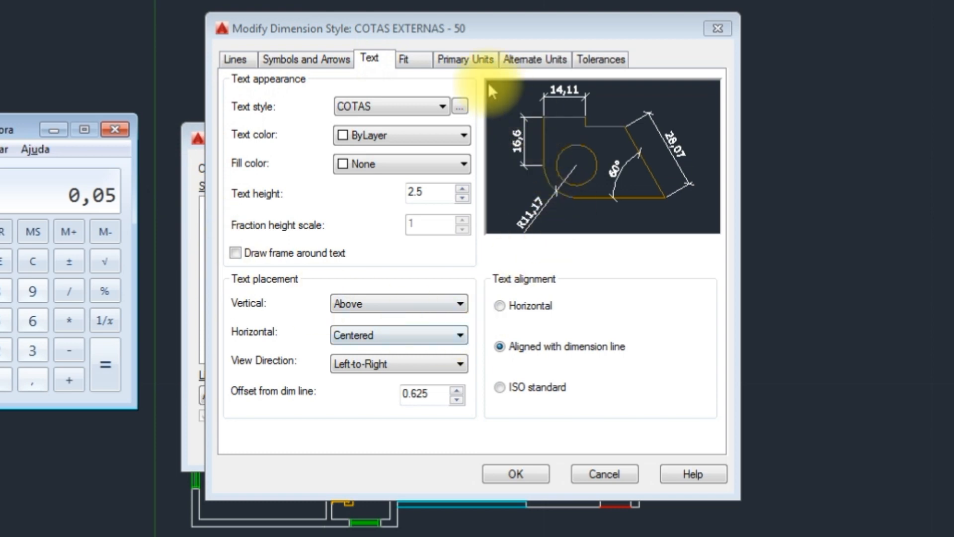
# - Set the overall scale for the style's dimension features to 0.05
pyautogui.click(423, 70)
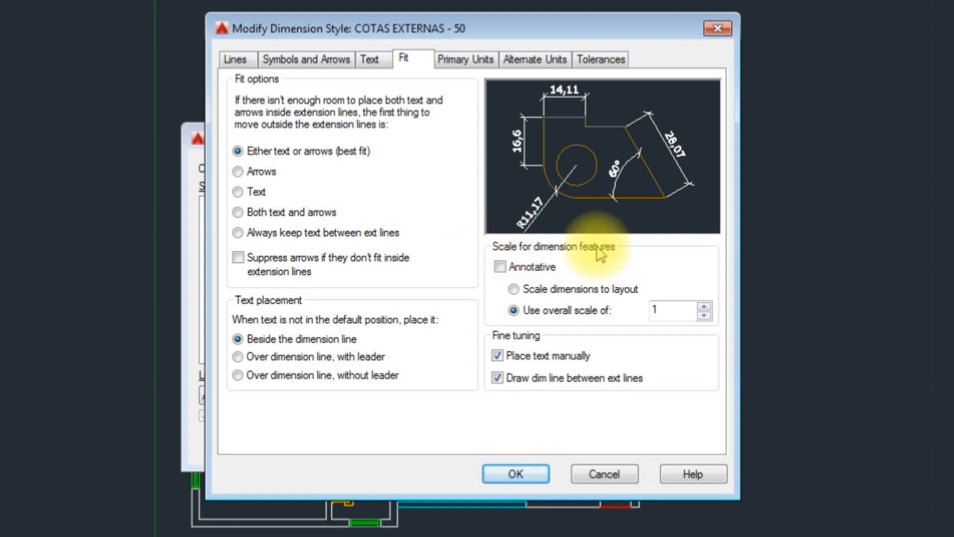
pyautogui.doubleClick(664, 307)
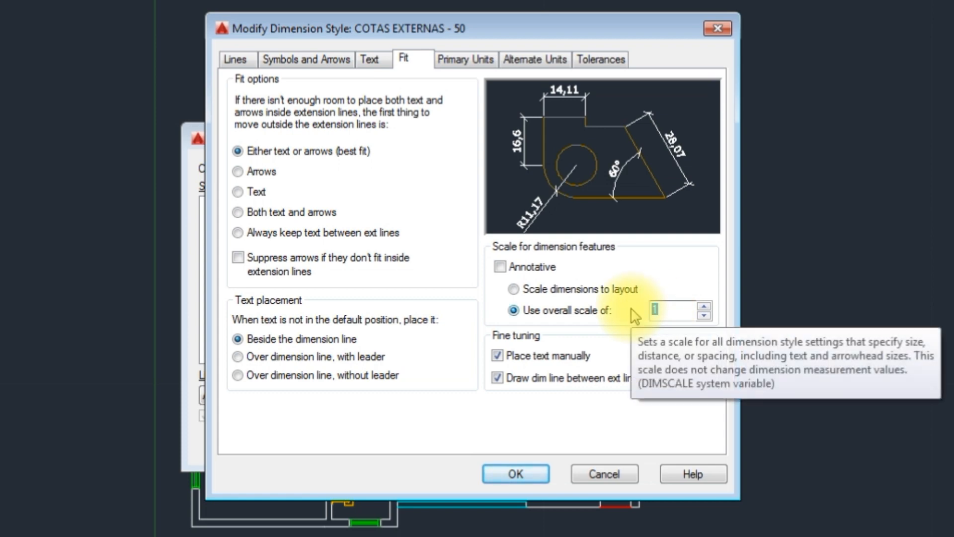
pyautogui.write('0.05')
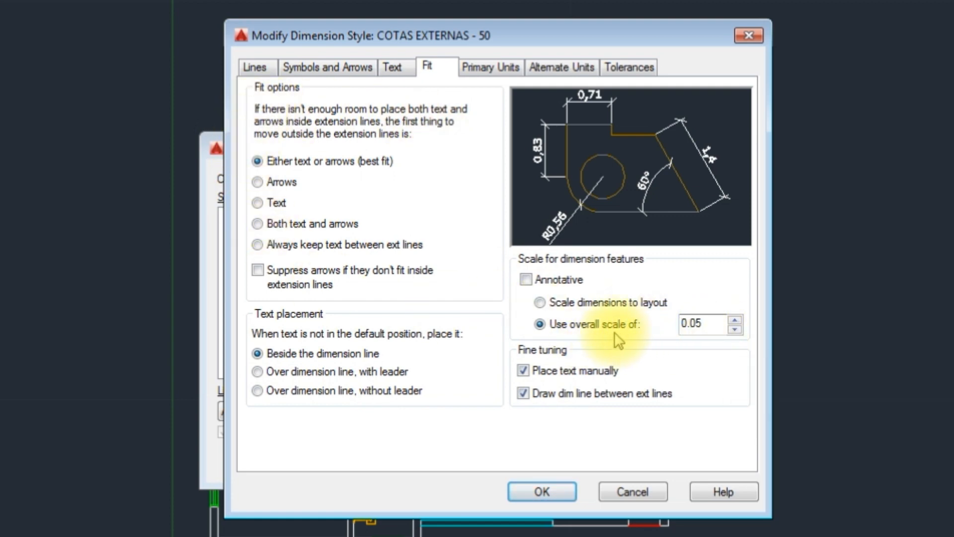
# - Open the style's primary units settings and check the unit format options for linear dimensions, keeping Decimal
pyautogui.click(512, 76)
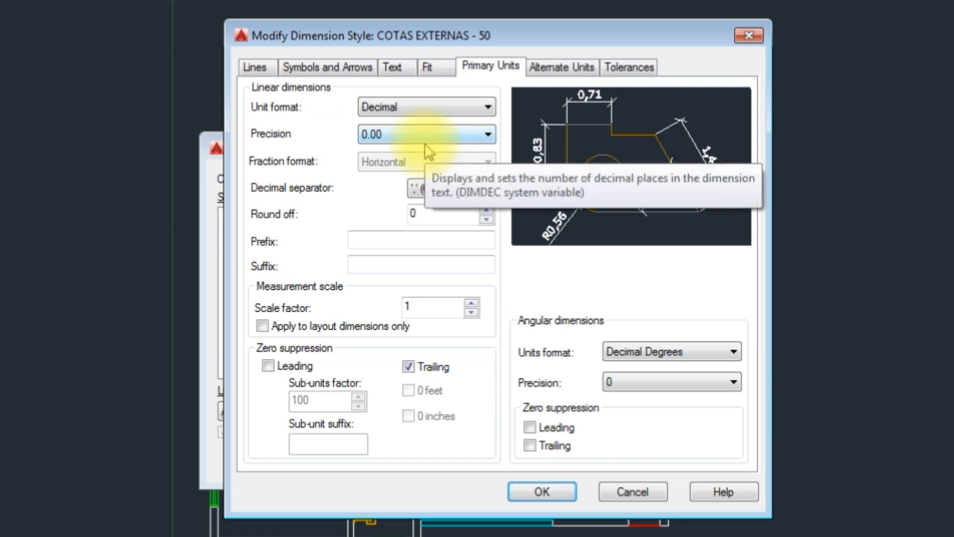
pyautogui.click(421, 107)
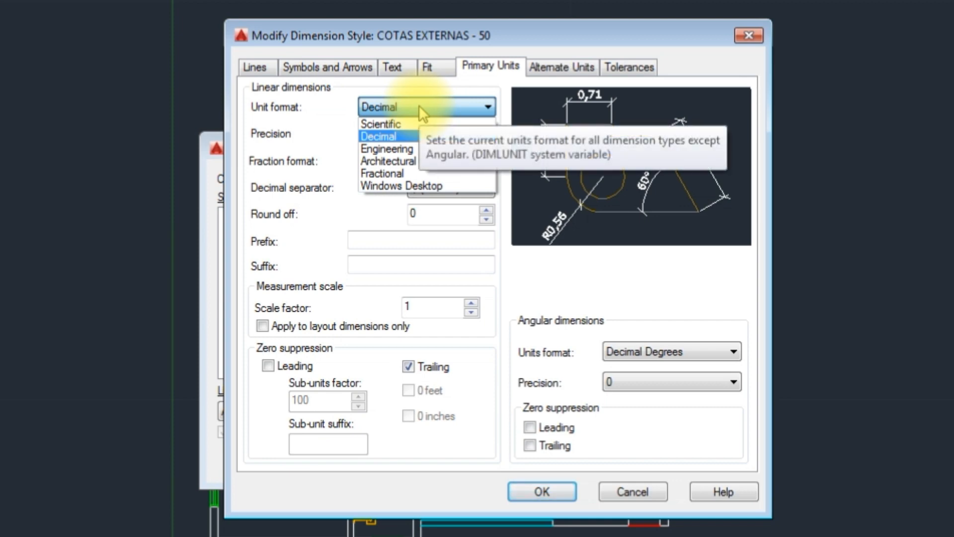
pyautogui.click(419, 107)
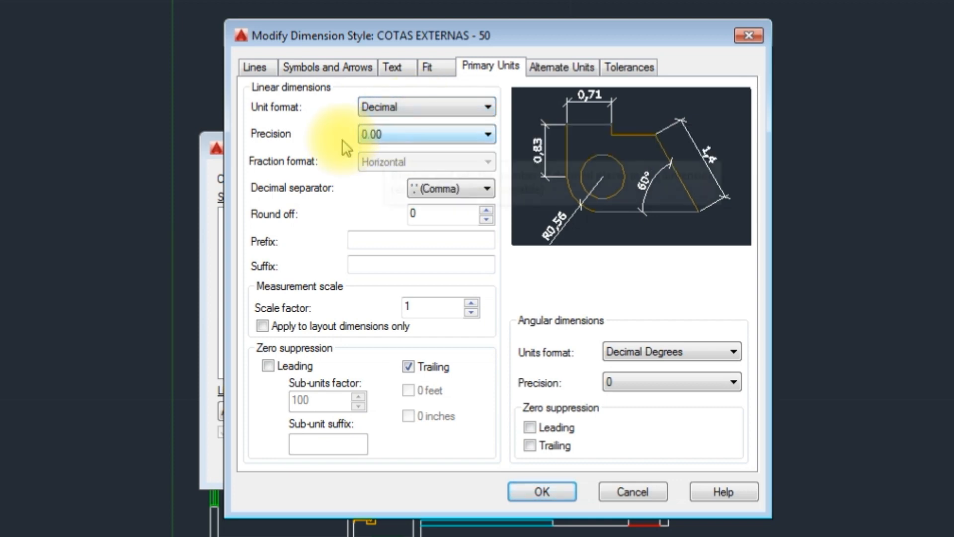
# - Check the precision and decimal separator options for linear dimensions, keeping 0.00 and Comma
pyautogui.click(401, 133)
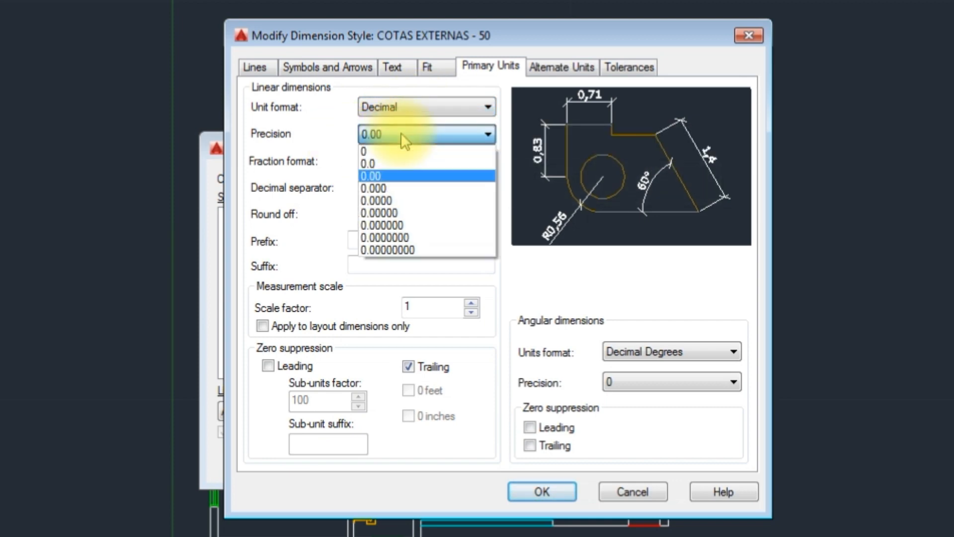
pyautogui.click(385, 176)
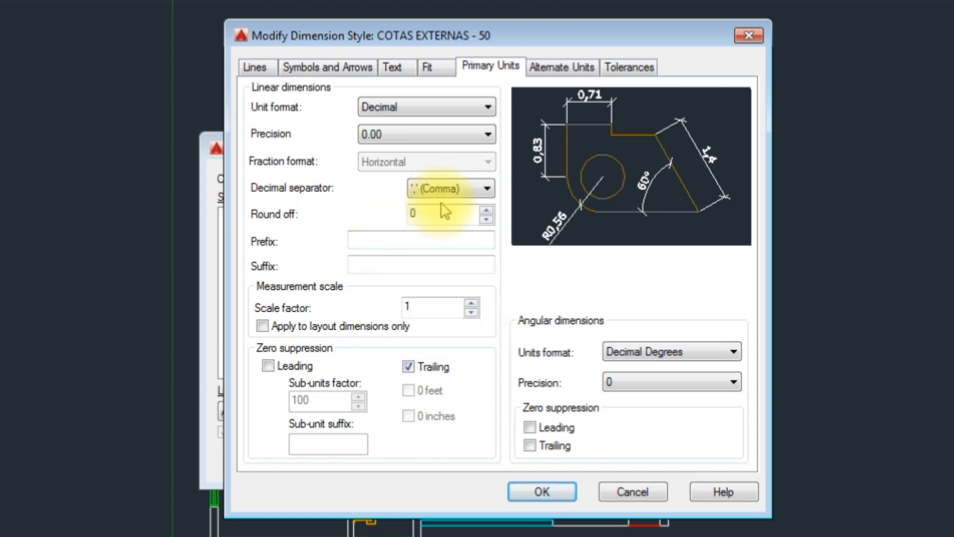
pyautogui.click(487, 191)
pyautogui.click(486, 189)
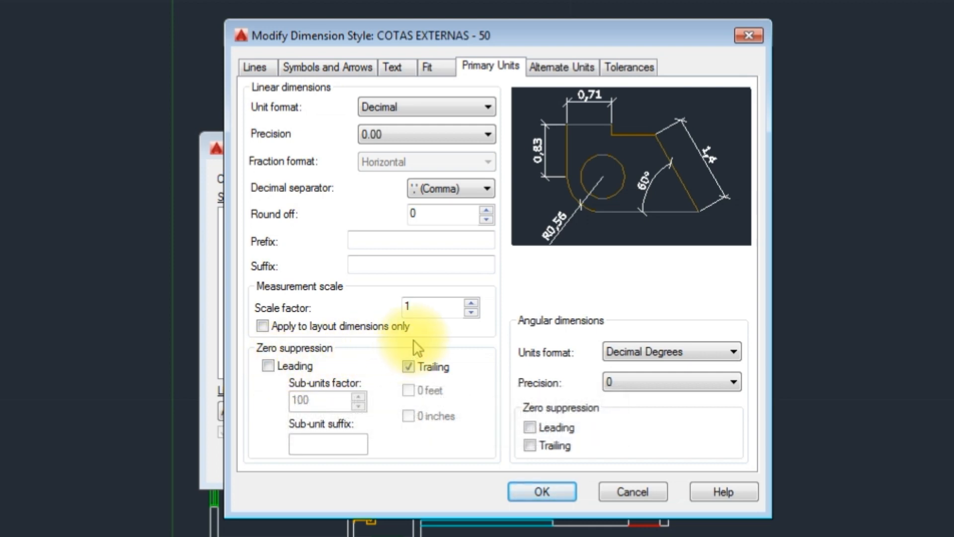
# - Turn off trailing zero suppression for linear dimensions, and try leading zero suppression before switching it off again
pyautogui.click(408, 367)
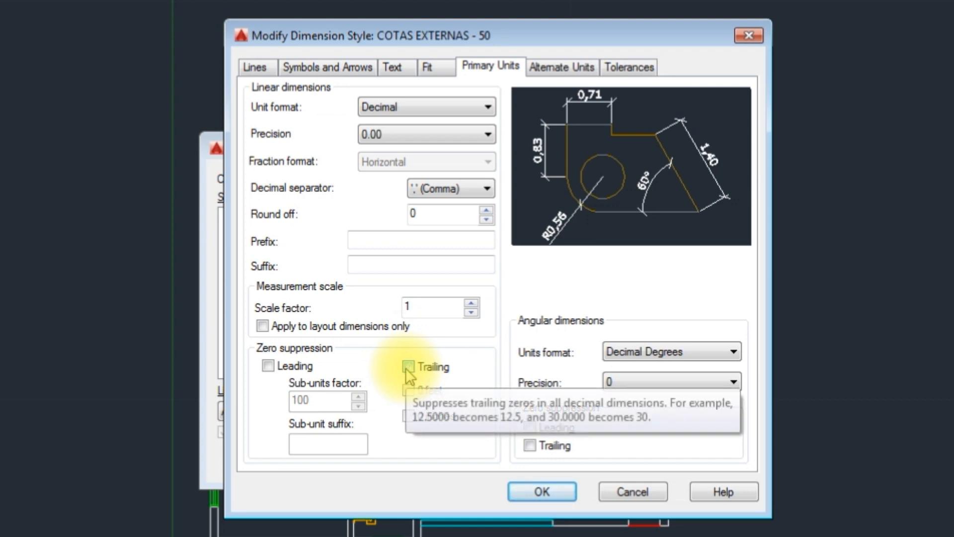
pyautogui.click(408, 368)
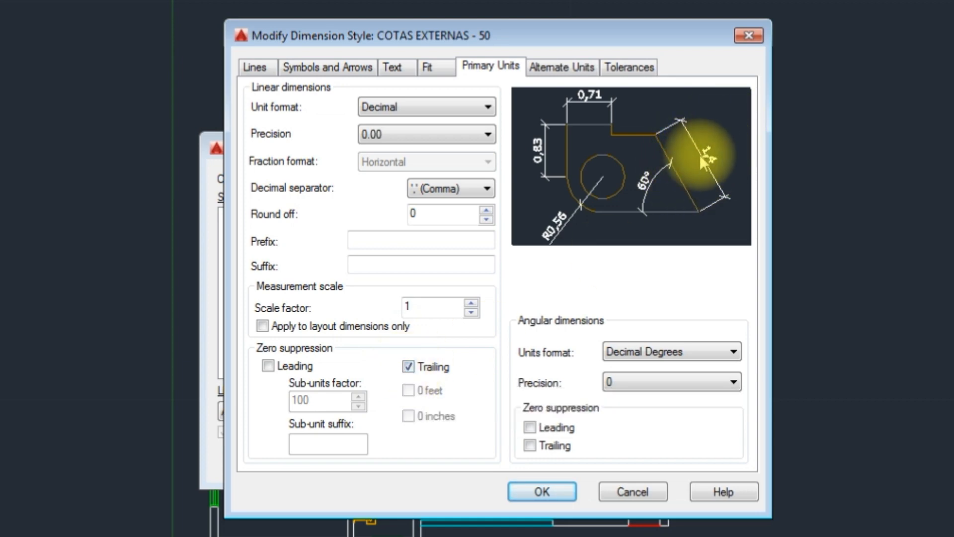
pyautogui.click(408, 367)
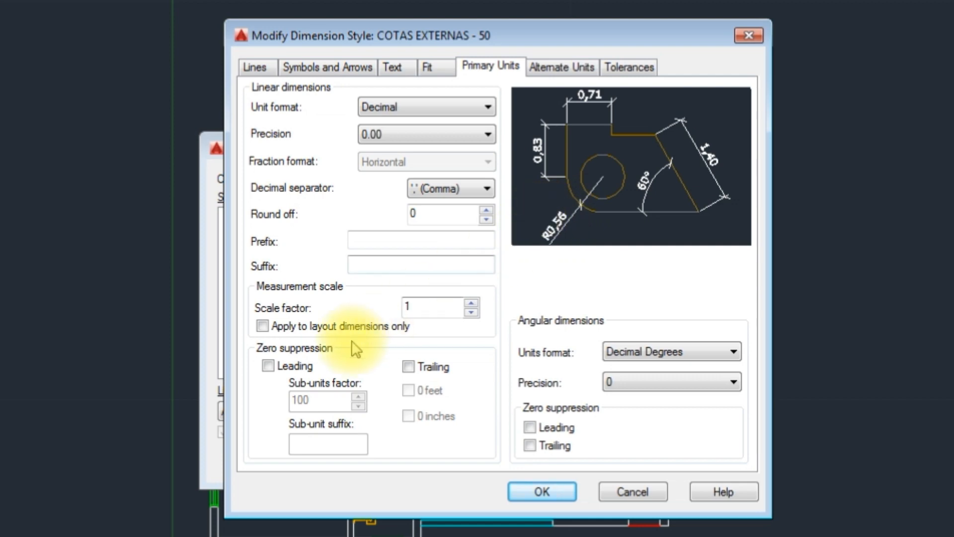
pyautogui.click(268, 366)
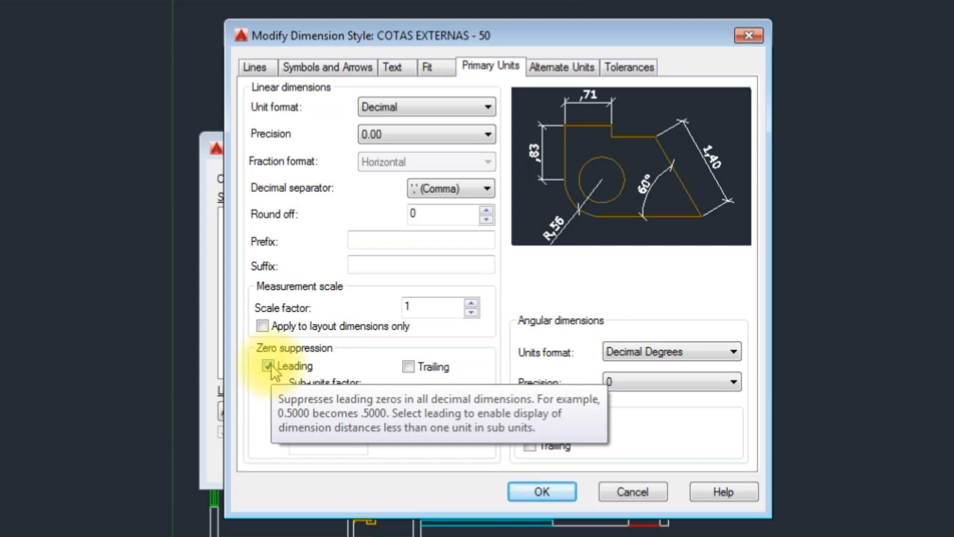
pyautogui.click(269, 367)
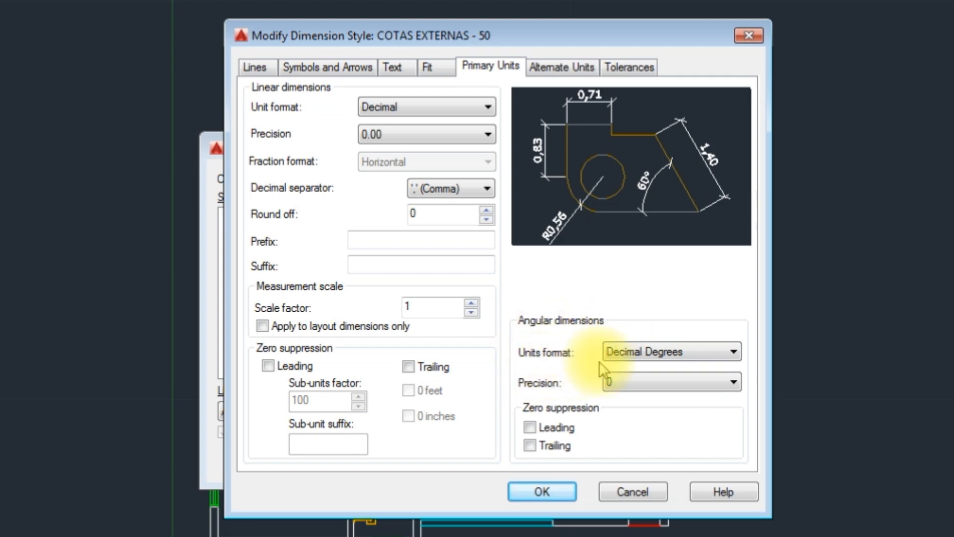
# - Set the angular dimensions to Degrees Minutes Seconds with precision 0d00'00" and accept the style changes
pyautogui.click(652, 351)
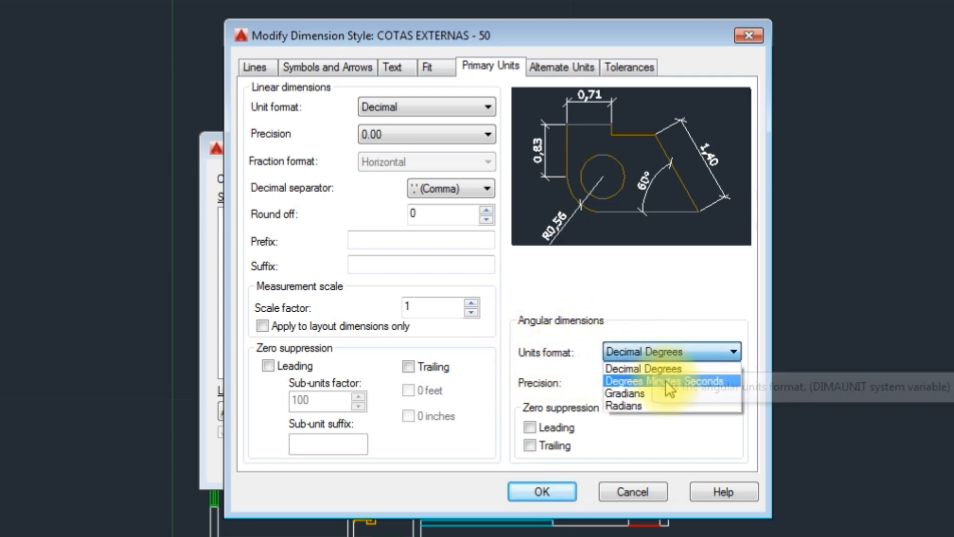
pyautogui.click(699, 380)
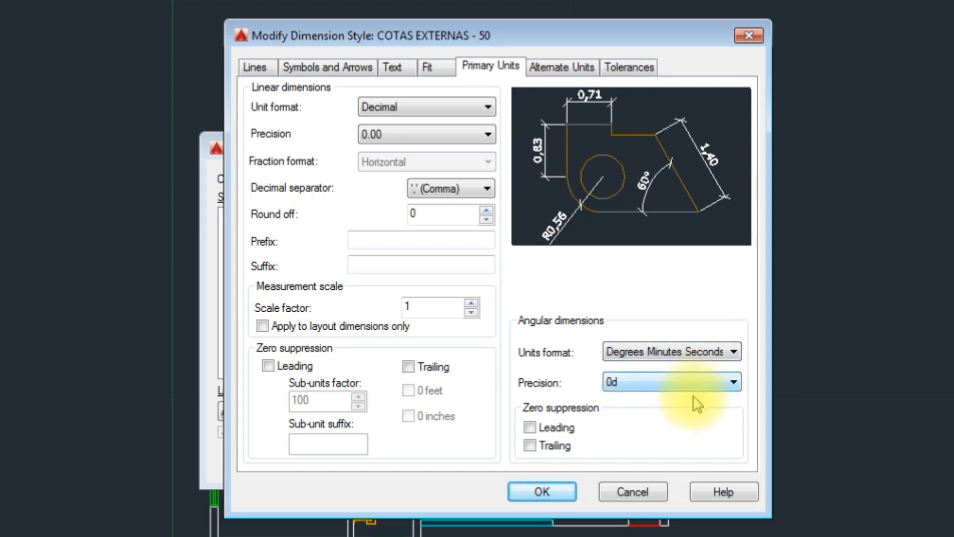
pyautogui.click(706, 383)
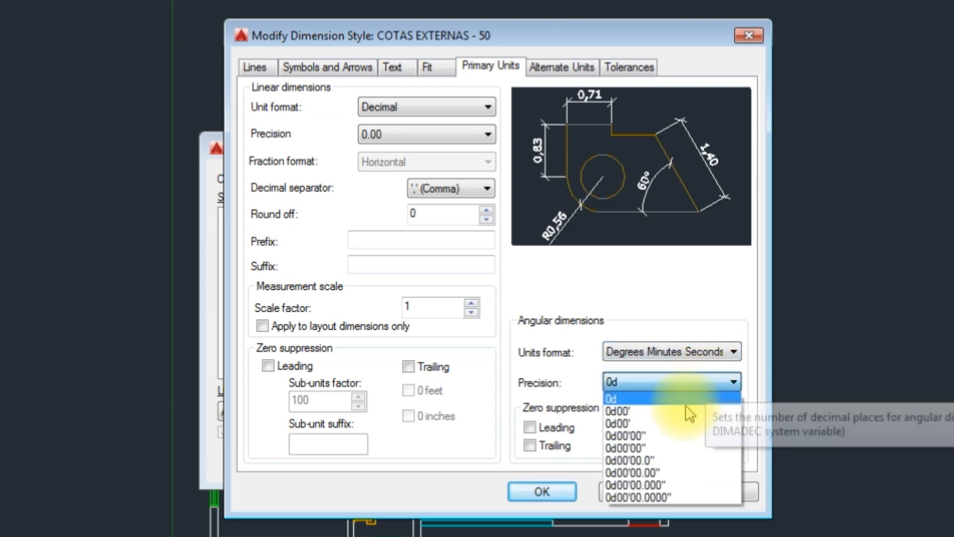
pyautogui.click(655, 434)
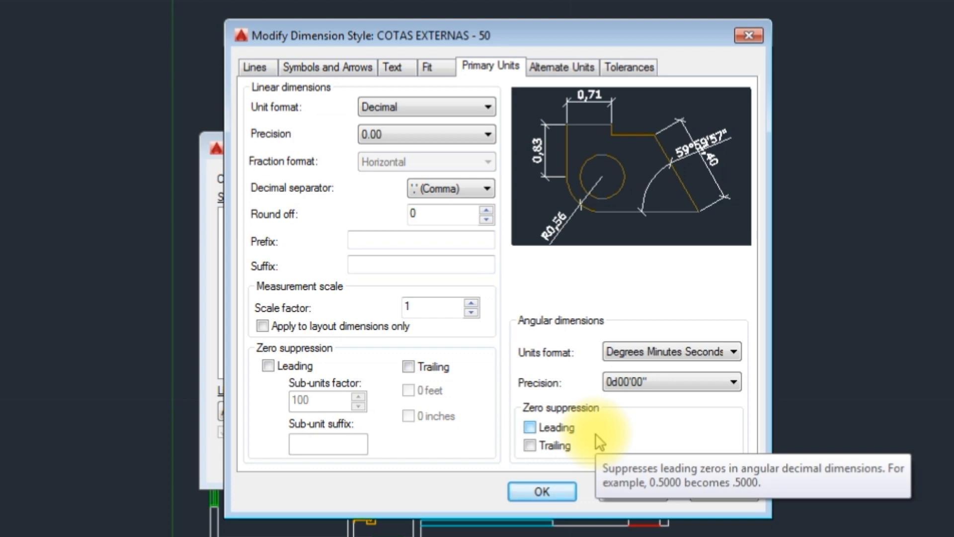
pyautogui.click(547, 493)
# - Make COTAS EXTERNAS - 50 the current dimension style and close the style manager
pyautogui.click(333, 232)
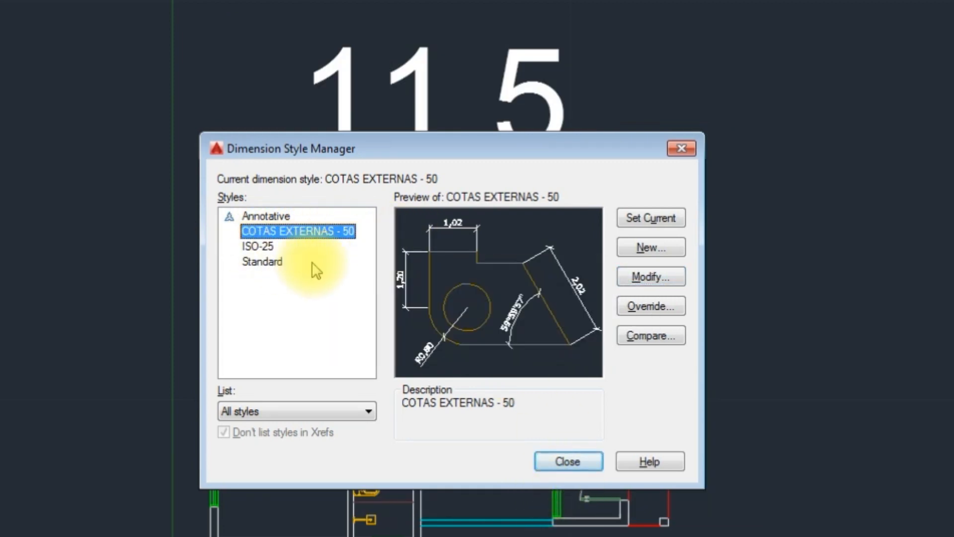
pyautogui.click(646, 219)
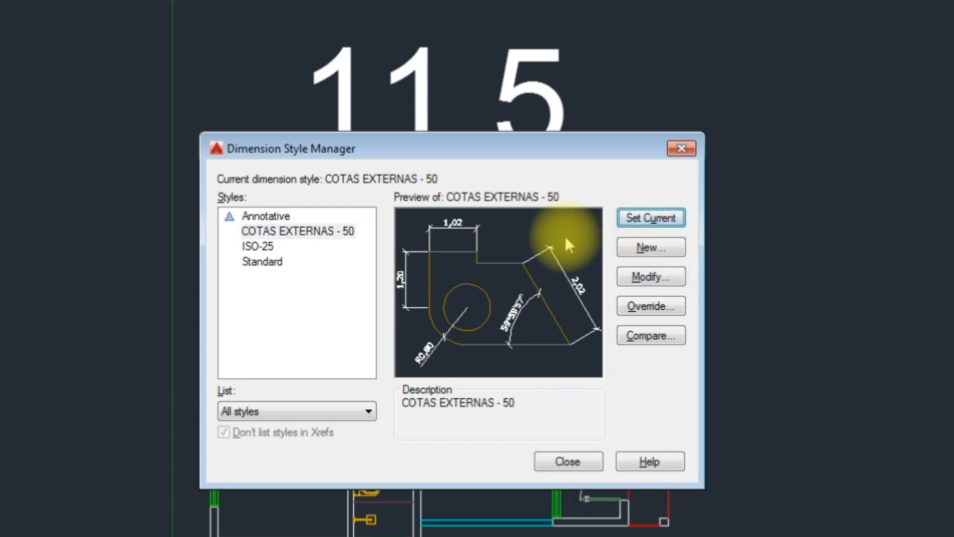
pyautogui.click(594, 461)
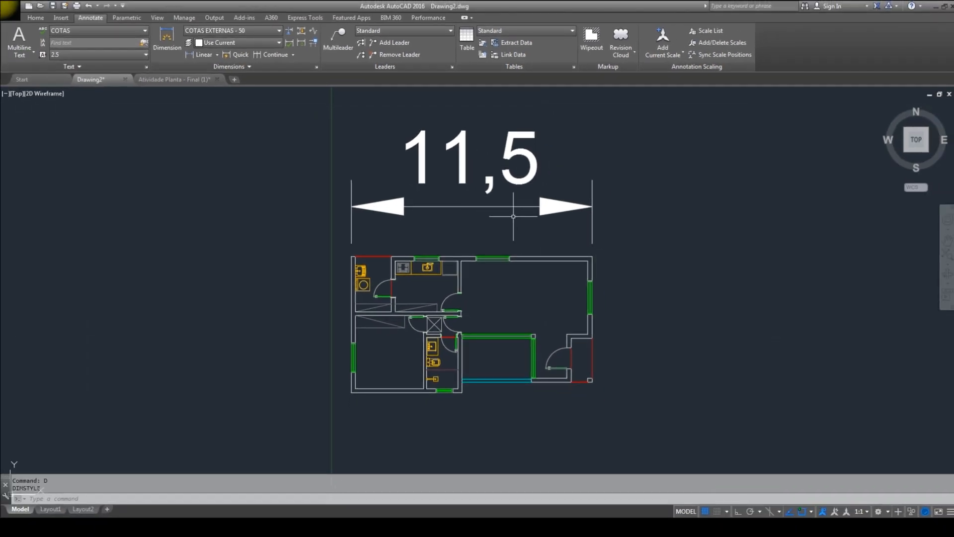
# - Apply the COTAS EXTERNAS - 50 style to the overall width dimension above the floor plan
pyautogui.click(568, 180)
pyautogui.click(510, 177)
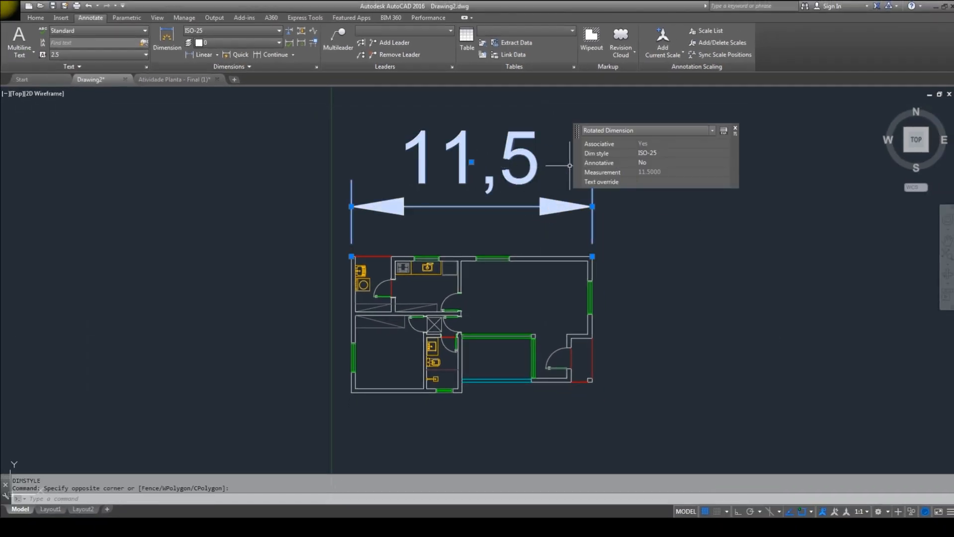
pyautogui.click(220, 33)
pyautogui.click(93, 20)
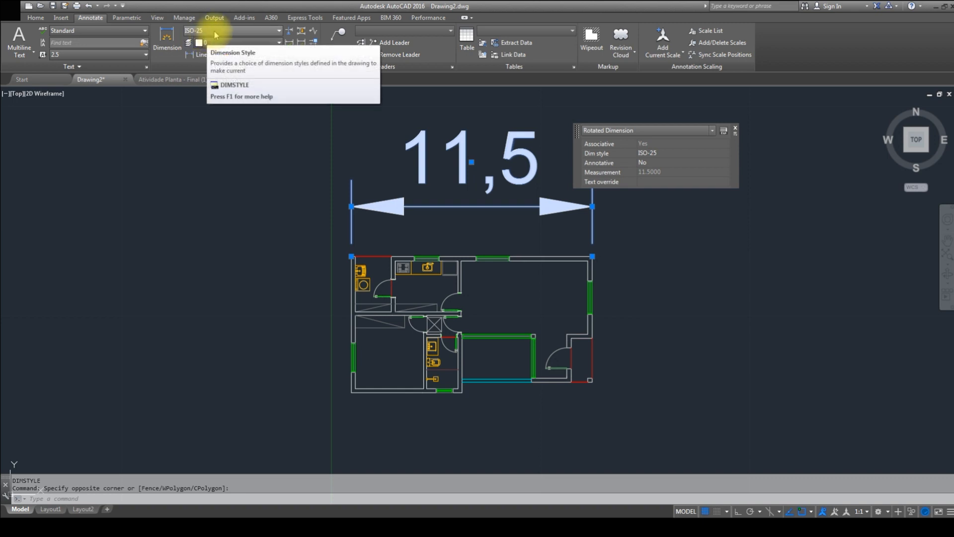
pyautogui.click(737, 130)
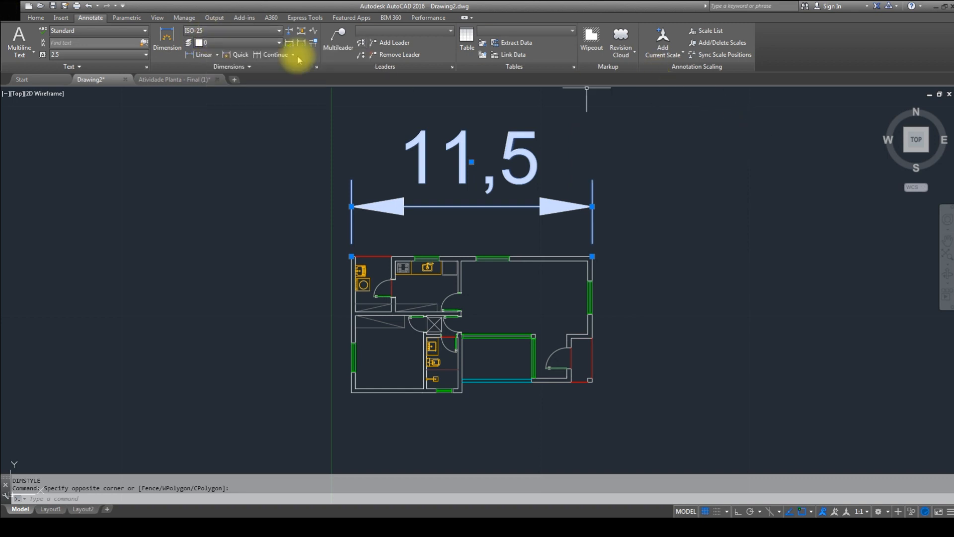
pyautogui.click(227, 32)
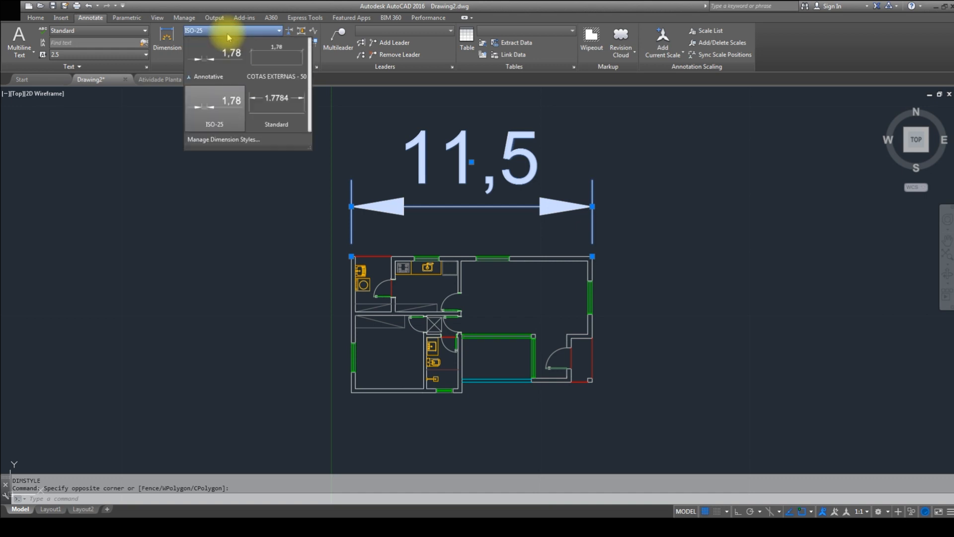
pyautogui.click(277, 58)
# - Move the overall width dimension's line down closer to the plan's upper wall, then deselect the dimension
pyautogui.click(593, 205)
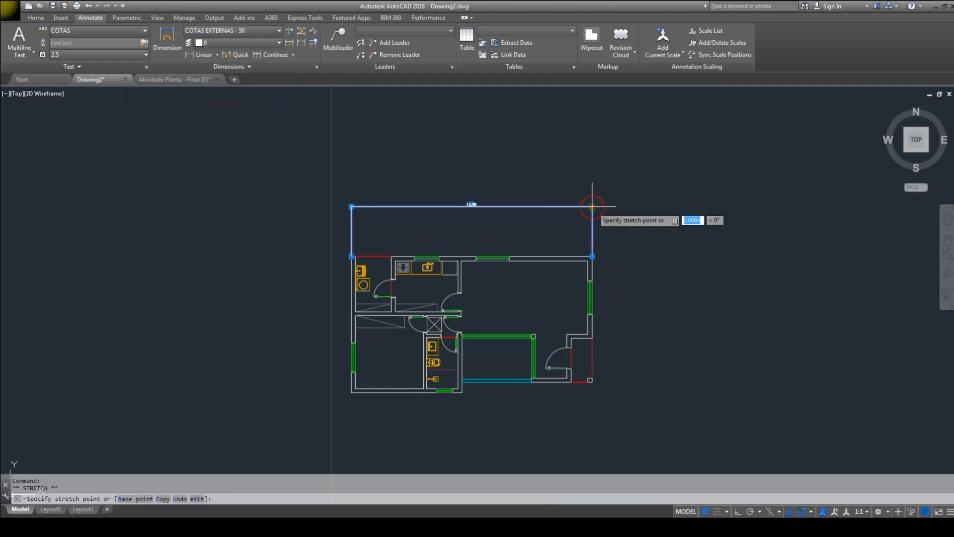
pyautogui.click(593, 238)
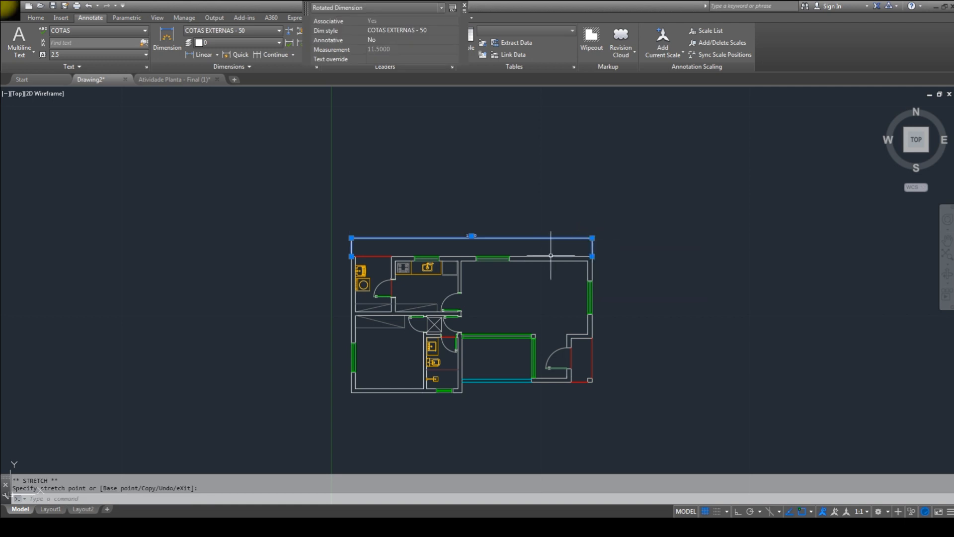
pyautogui.scroll(6, 486, 253)
pyautogui.scroll(-4, 450, 201)
pyautogui.click(462, 187)
pyautogui.click(404, 187)
pyautogui.press('Escape')
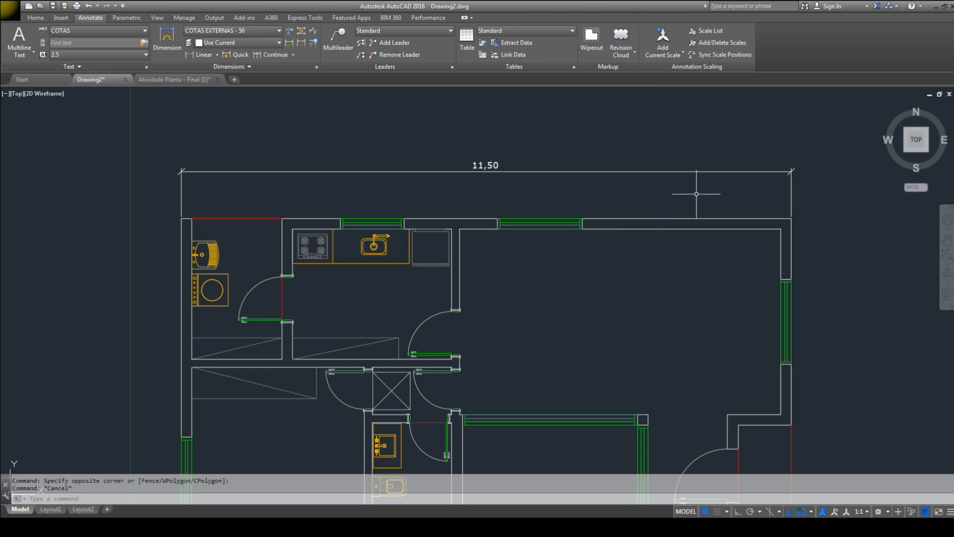
pyautogui.moveTo(583, 217); pyautogui.dragTo(580, 169, button='middle')
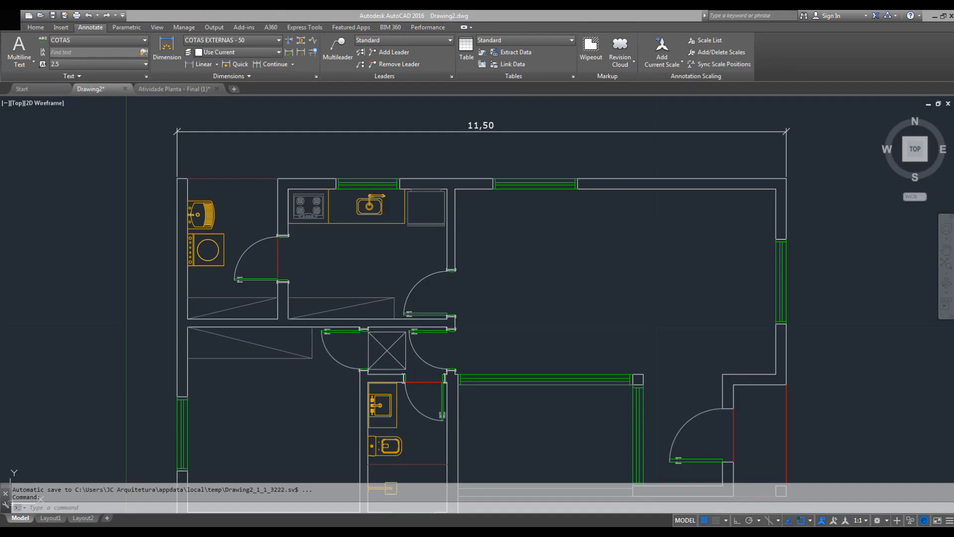
pyautogui.click(197, 42)
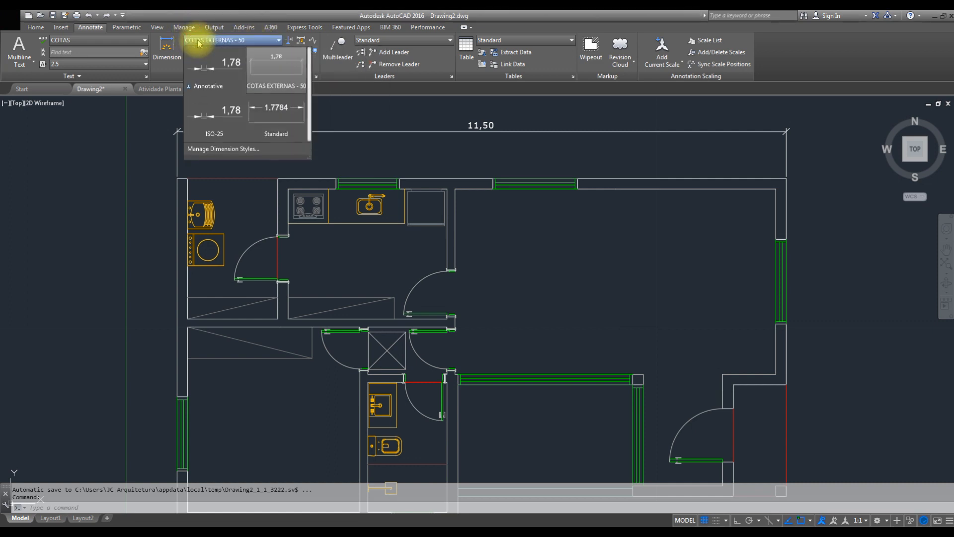
pyautogui.click(329, 168)
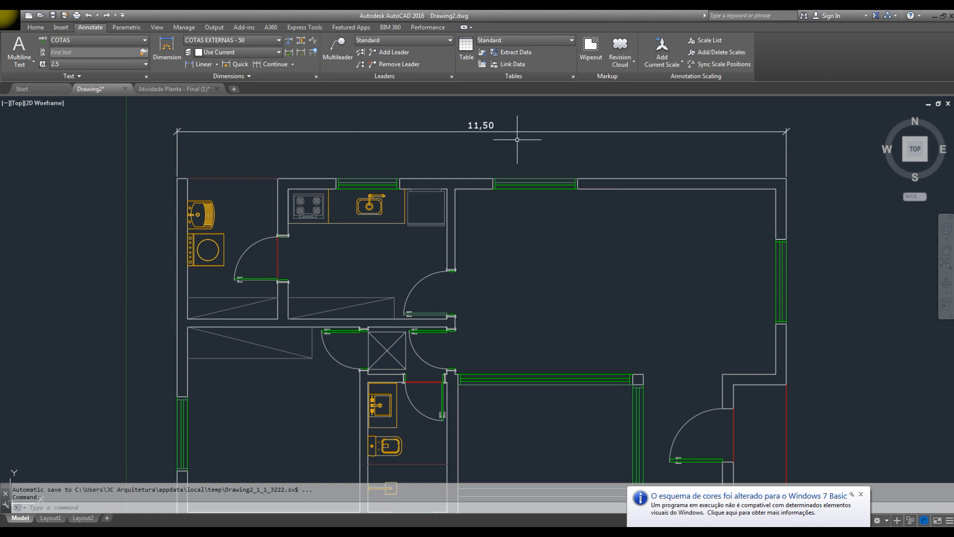
# - Create a new dimension style named COTAS INTERNAS - 50, based on COTAS EXTERNAS - 50, and continue to its settings
pyautogui.write('D')
pyautogui.press('space')
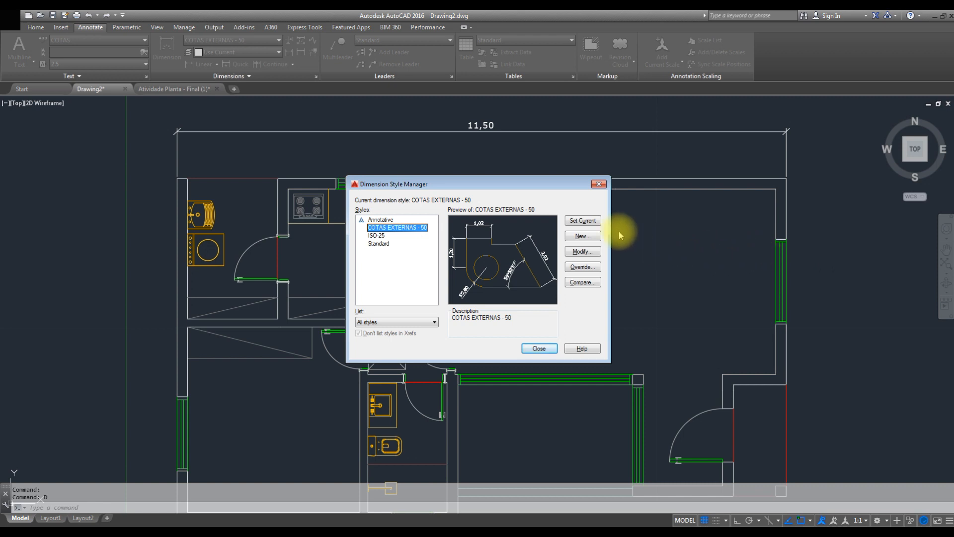
pyautogui.click(581, 237)
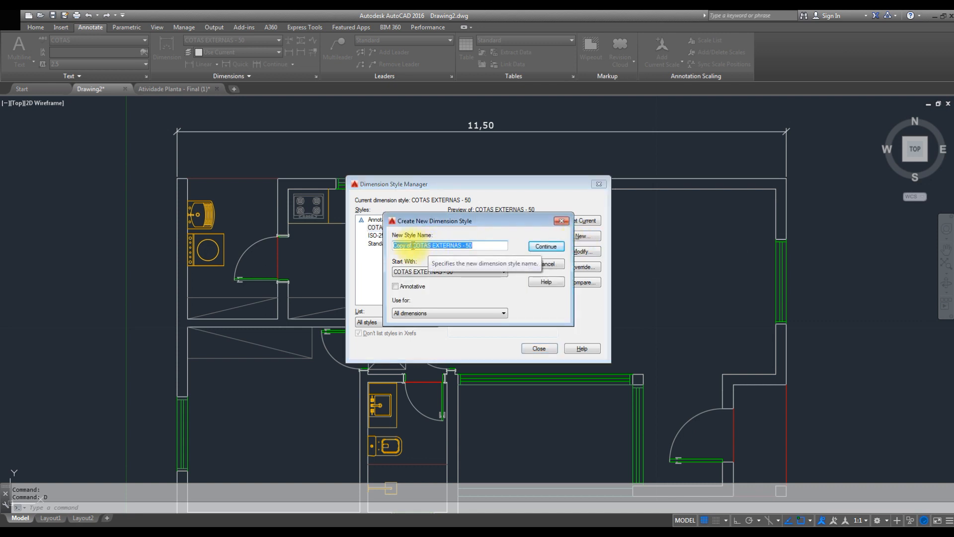
pyautogui.moveTo(413, 245); pyautogui.dragTo(379, 243)
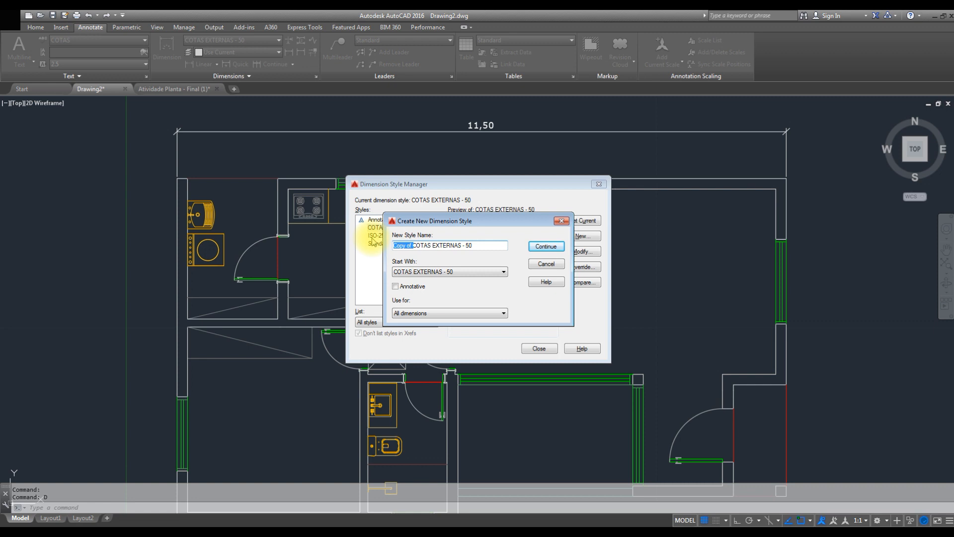
pyautogui.press('BackSpace')
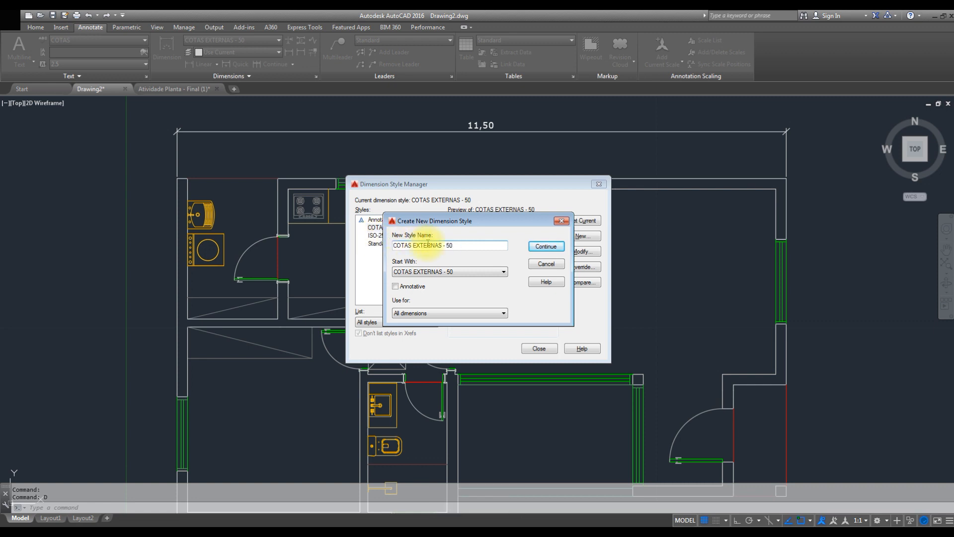
pyautogui.moveTo(442, 245); pyautogui.dragTo(414, 244)
pyautogui.write('INTE')
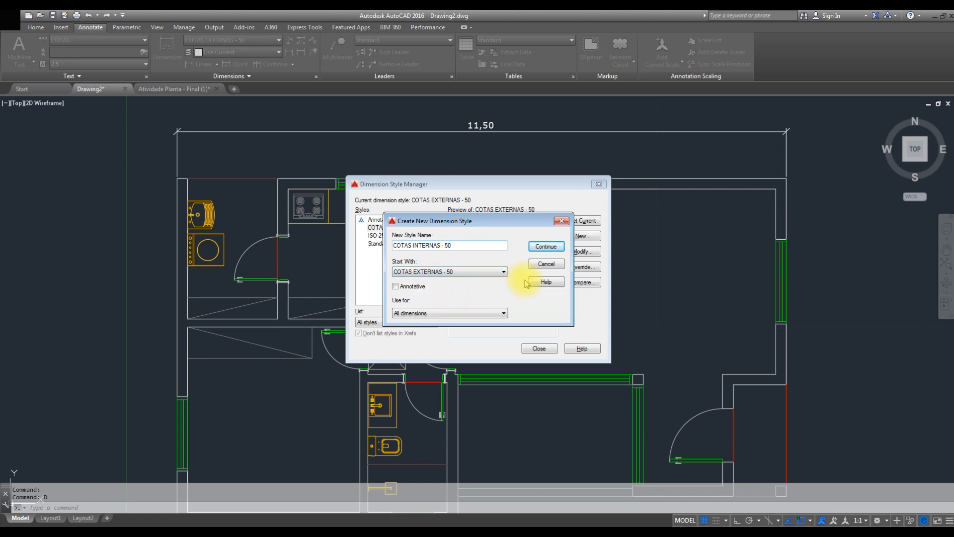
pyautogui.click(549, 247)
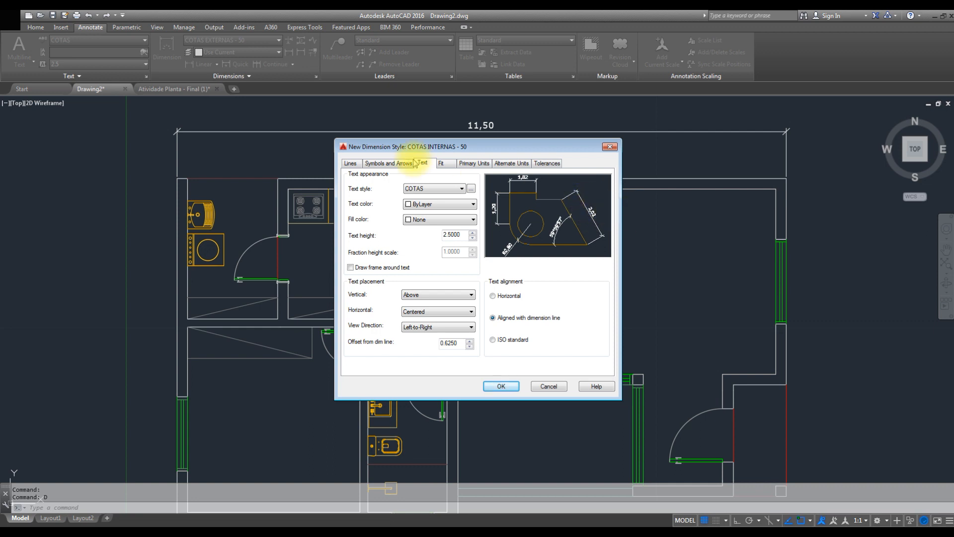
# - Suppress both dimension lines and both extension lines in the COTAS INTERNAS - 50 style
pyautogui.click(383, 163)
pyautogui.click(347, 163)
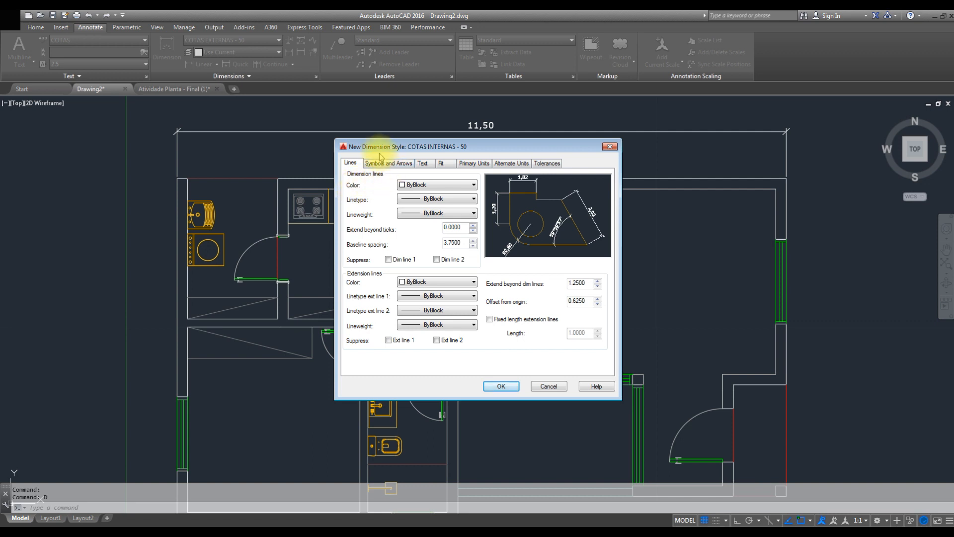
pyautogui.moveTo(400, 144); pyautogui.dragTo(412, 138)
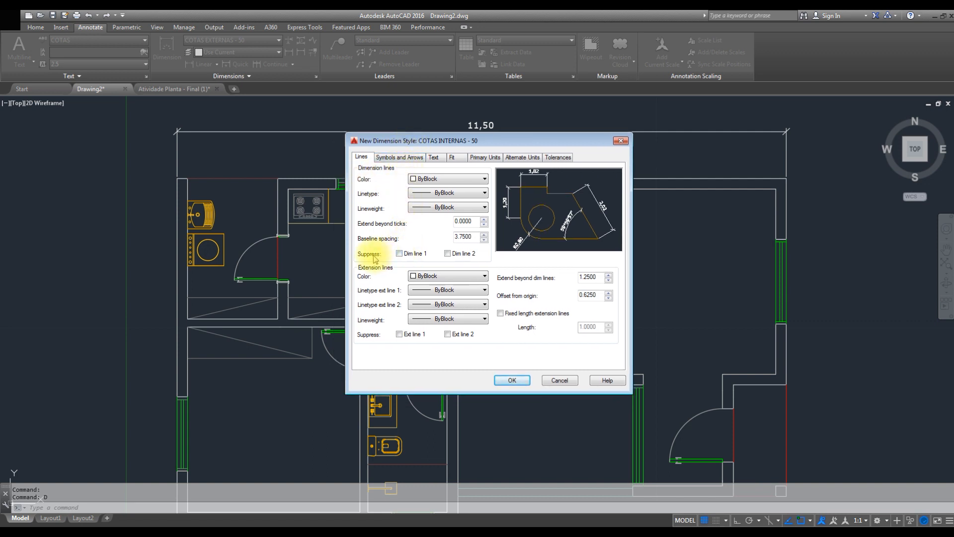
pyautogui.click(400, 254)
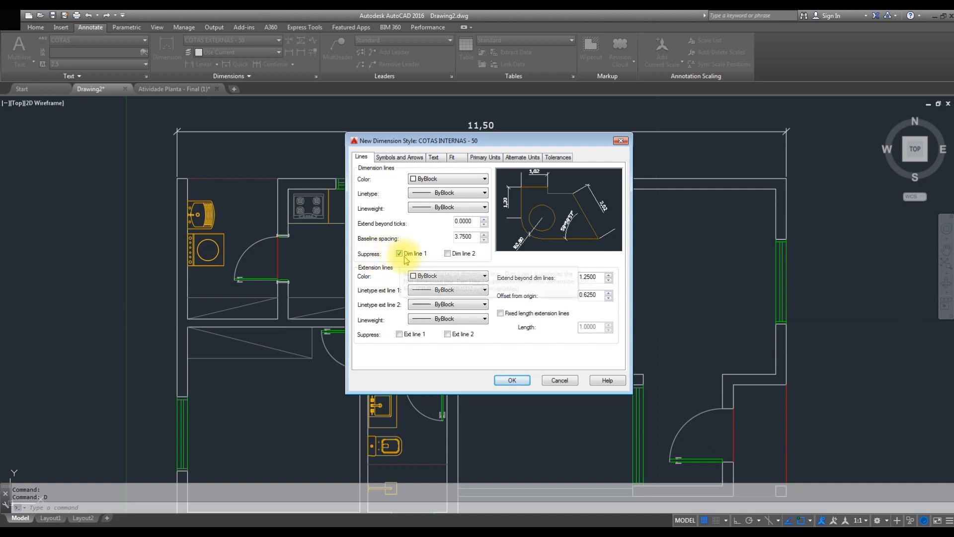
pyautogui.click(448, 253)
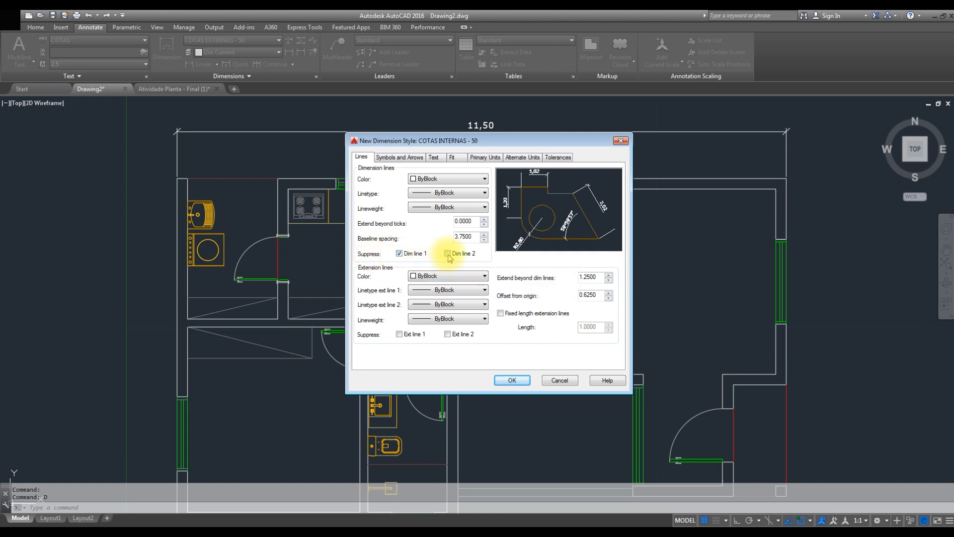
pyautogui.click(400, 336)
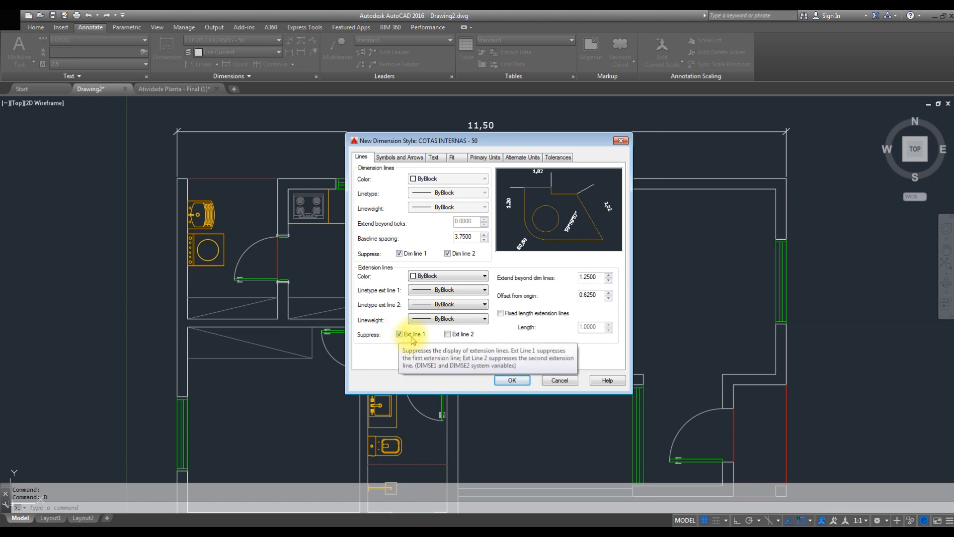
pyautogui.click(448, 334)
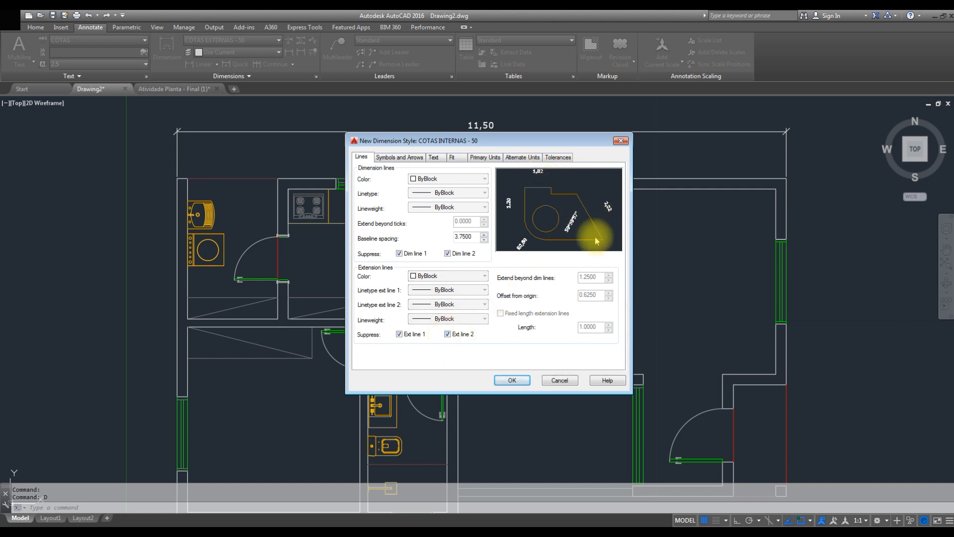
# - Check the text and arrow settings, save COTAS INTERNAS - 50, make it the current style and close the style manager
pyautogui.click(458, 158)
pyautogui.click(434, 158)
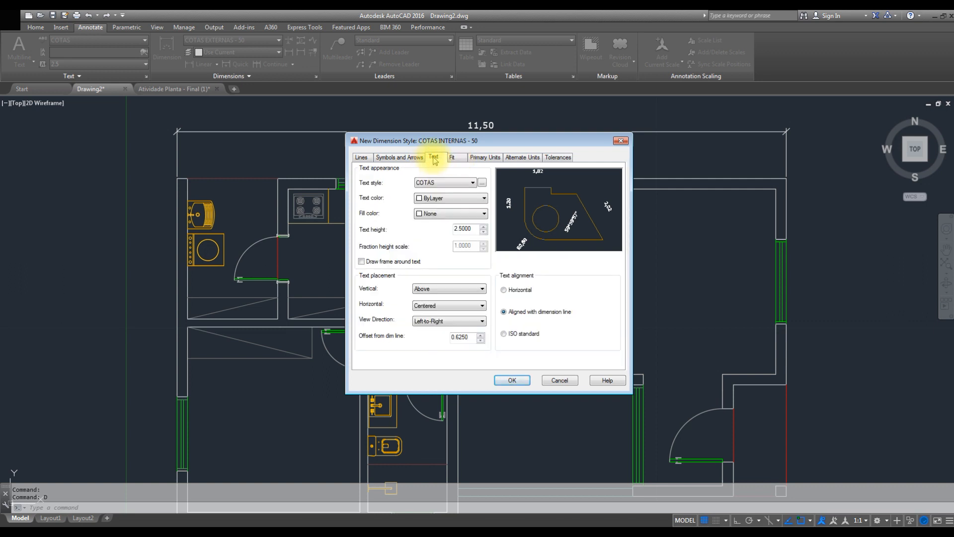
pyautogui.click(408, 158)
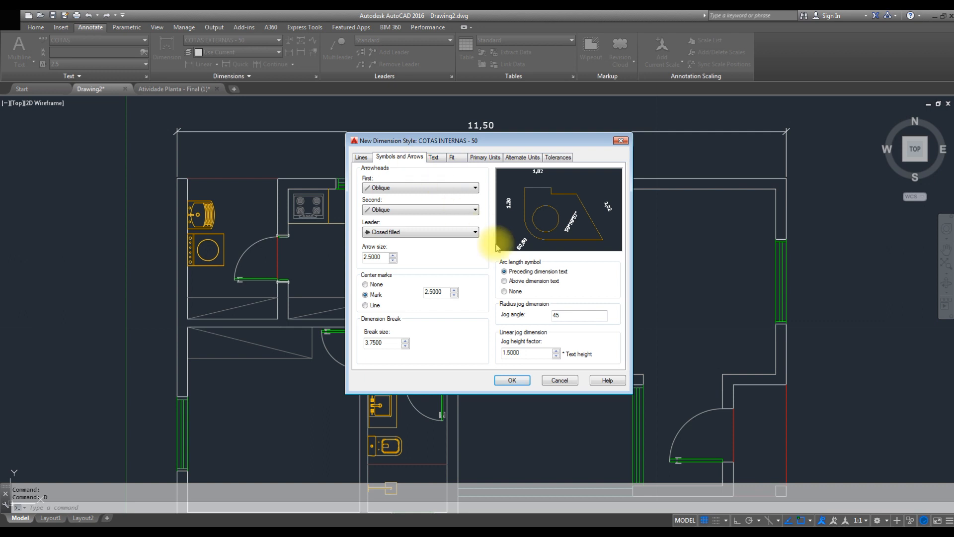
pyautogui.click(362, 157)
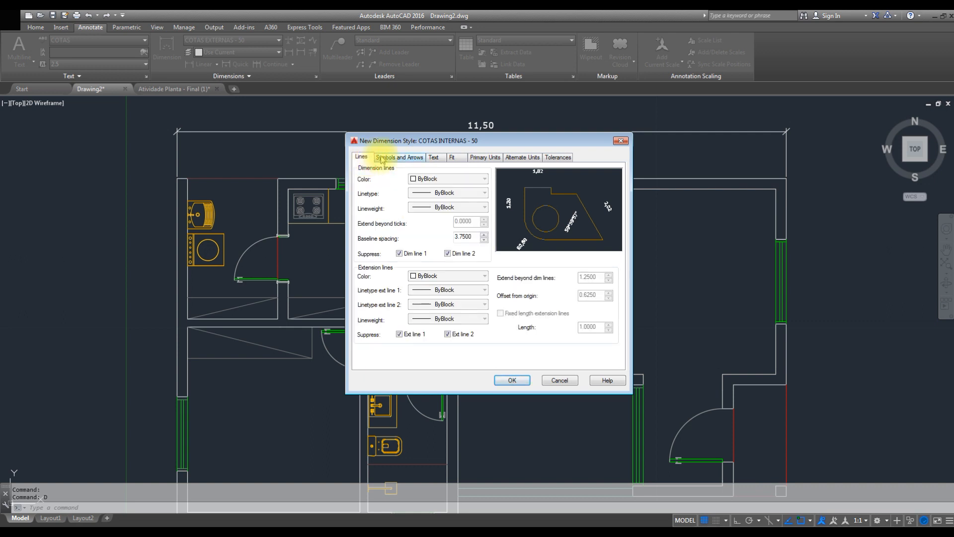
pyautogui.click(511, 381)
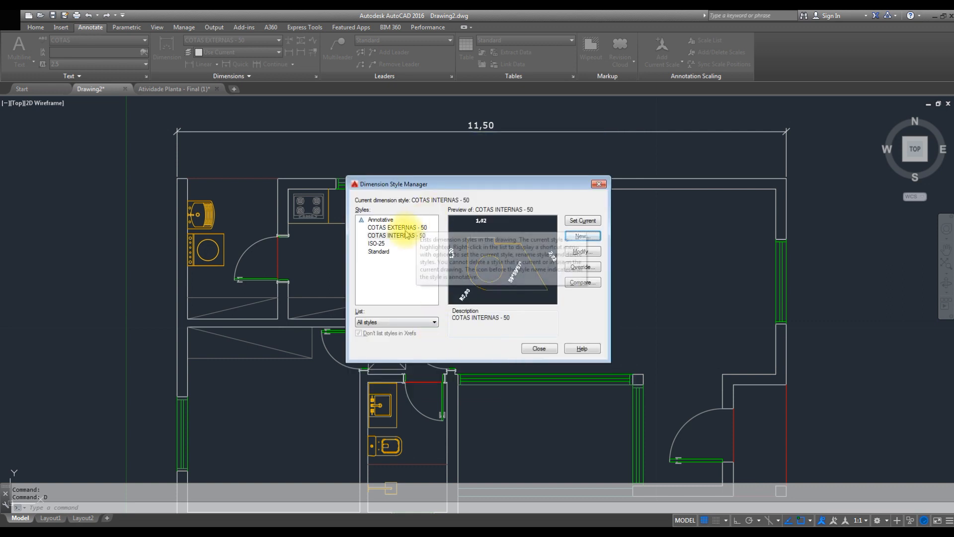
pyautogui.click(583, 222)
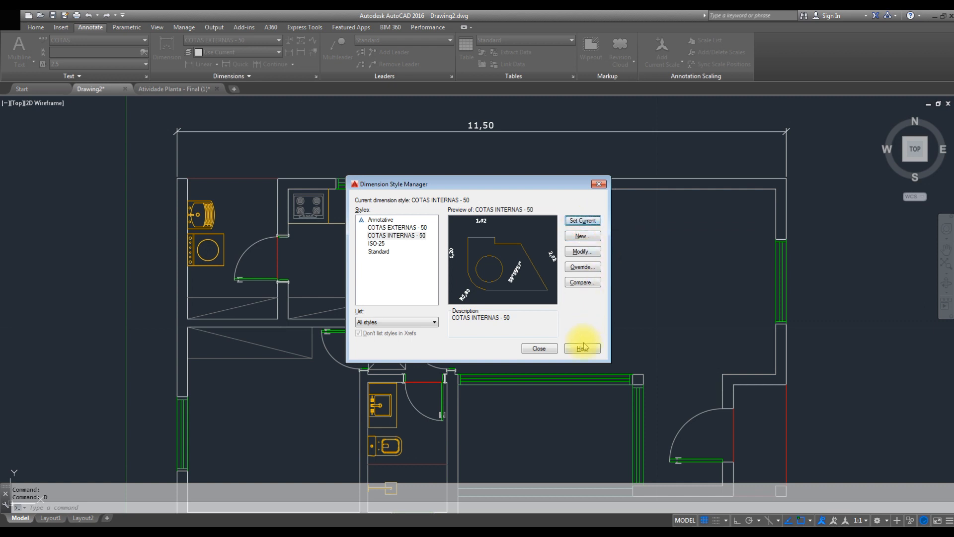
pyautogui.click(539, 349)
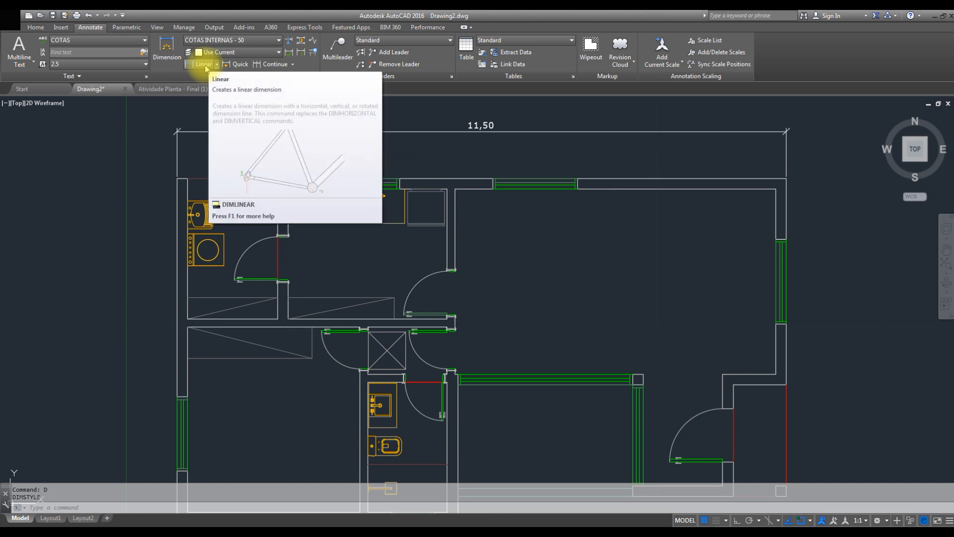
# - Place a linear dimension of the large room's interior width just below its upper wall
pyautogui.click(204, 66)
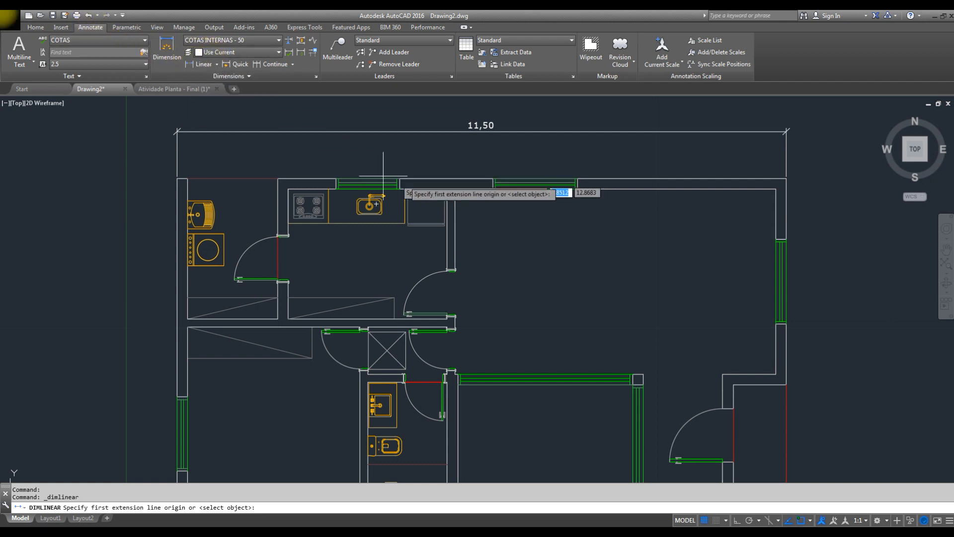
pyautogui.click(456, 189)
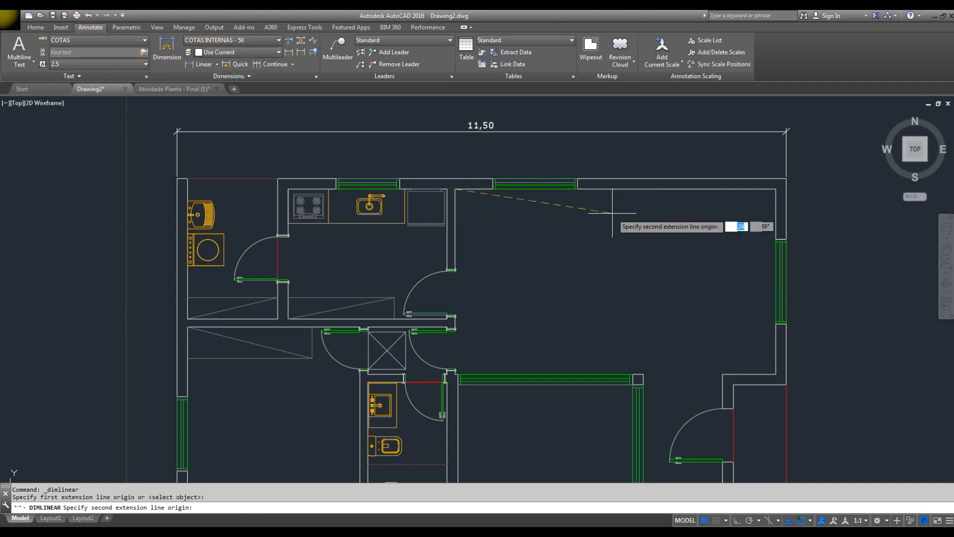
pyautogui.click(776, 189)
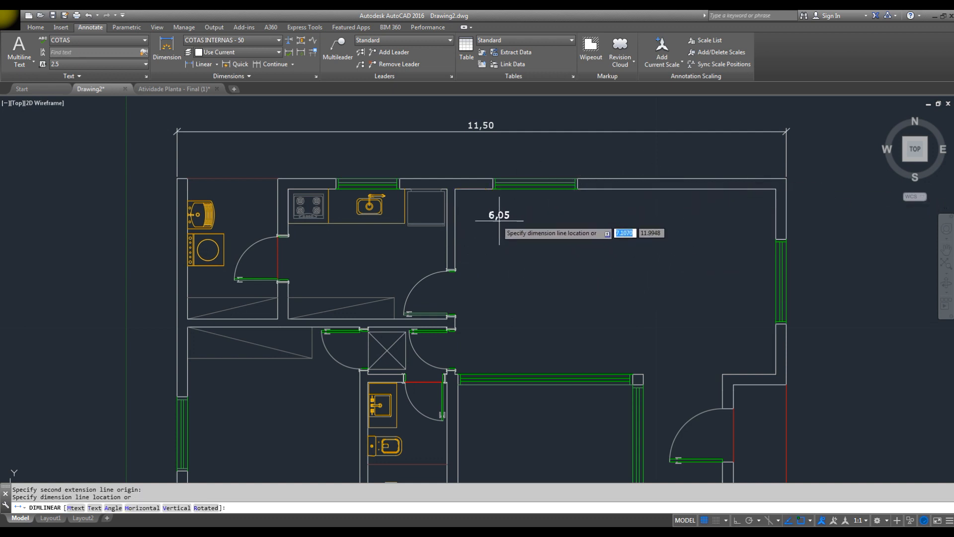
pyautogui.click(473, 204)
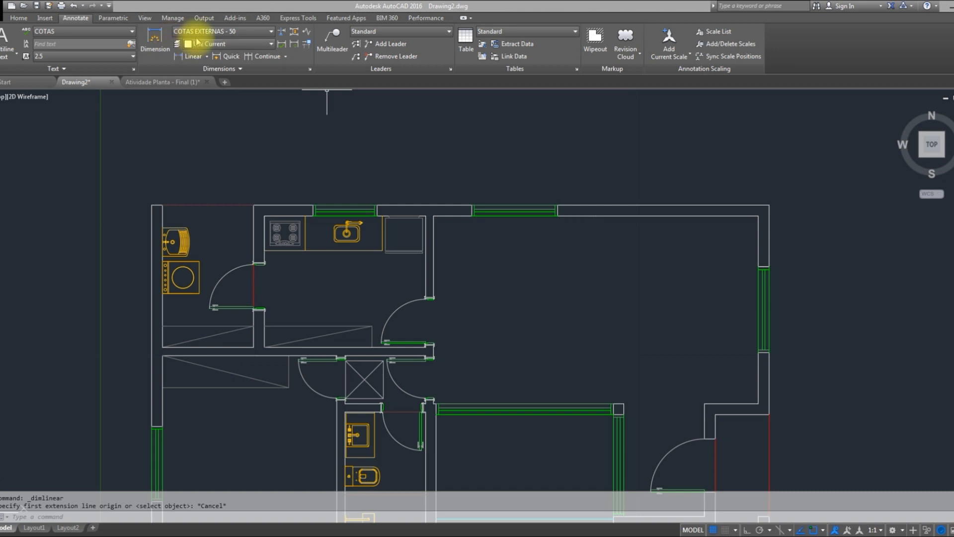
# - Switch the current dimension style to COTAS INTERNAS - 50 and back to COTAS EXTERNAS - 50
pyautogui.click(224, 31)
pyautogui.click(264, 63)
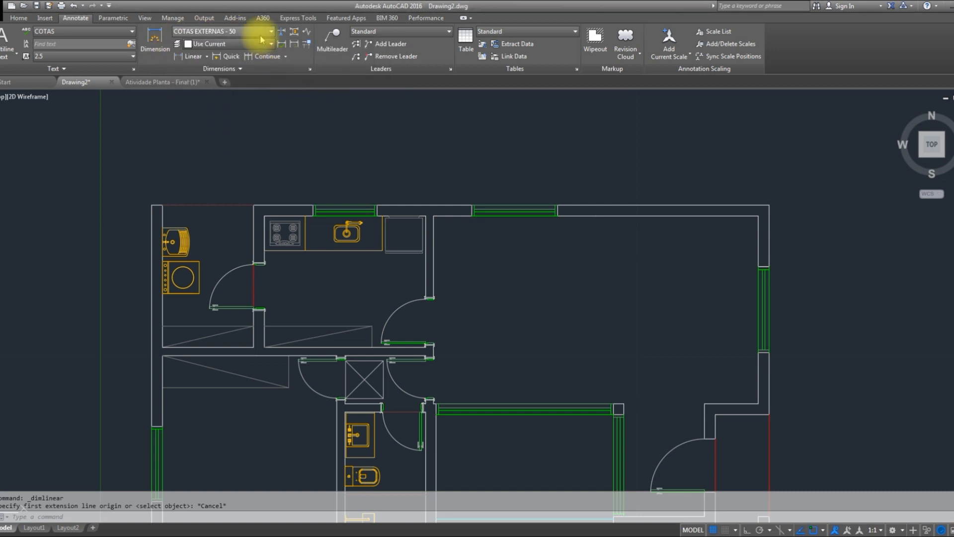
pyautogui.click(256, 30)
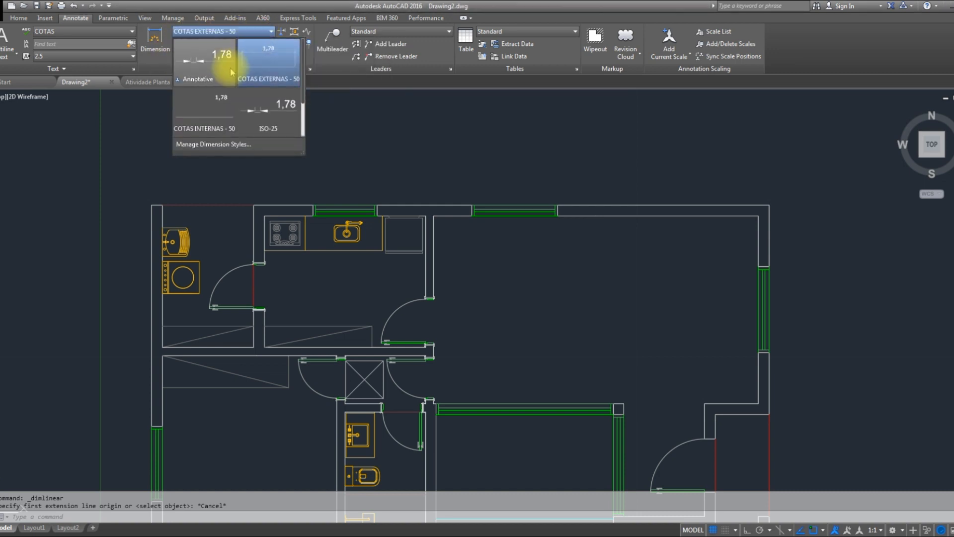
pyautogui.click(214, 119)
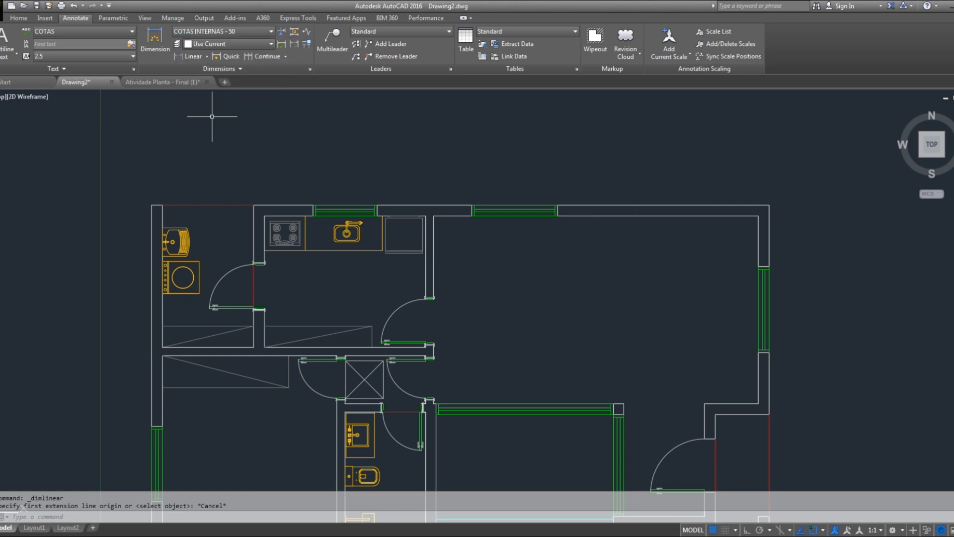
pyautogui.click(260, 34)
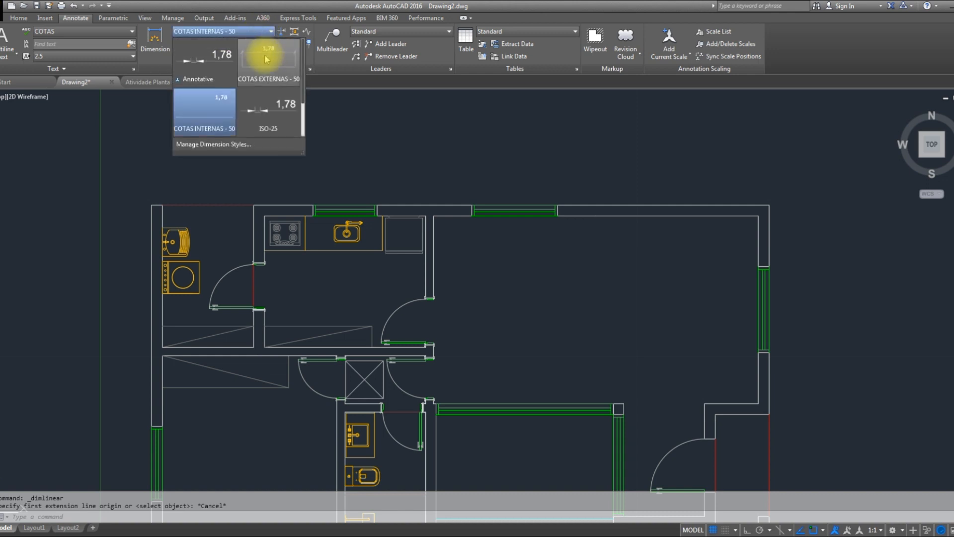
pyautogui.click(265, 56)
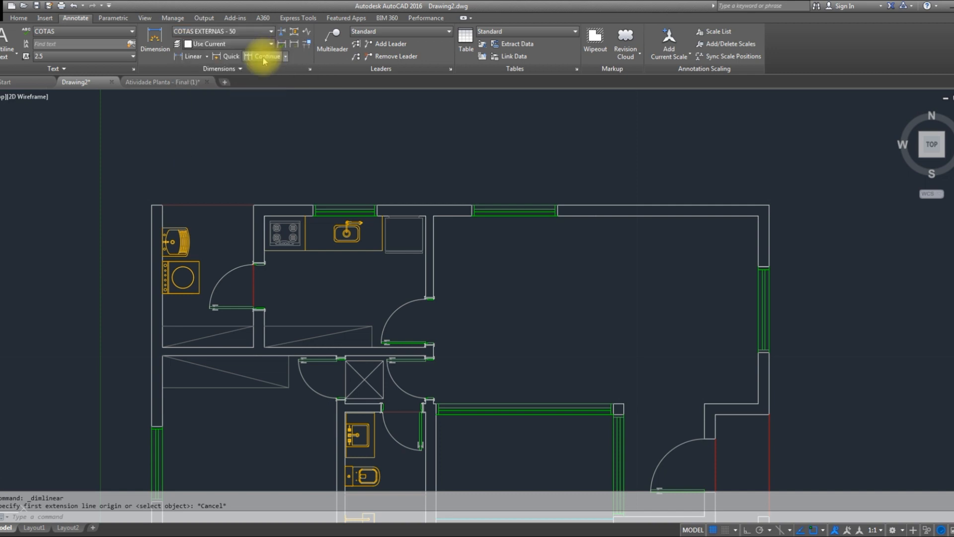
# - Place a linear dimension of the plan's overall width between the outer corners, just above the upper wall
pyautogui.click(199, 57)
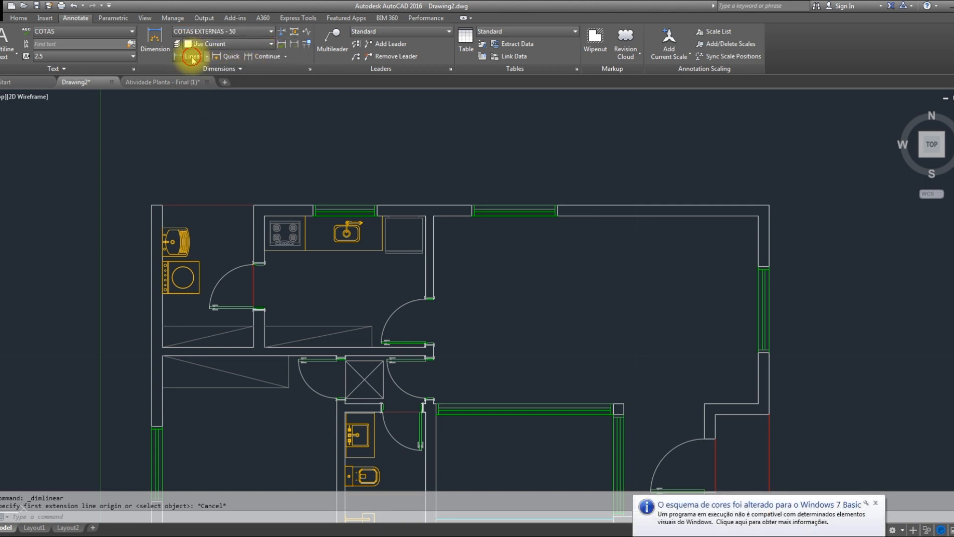
pyautogui.click(152, 205)
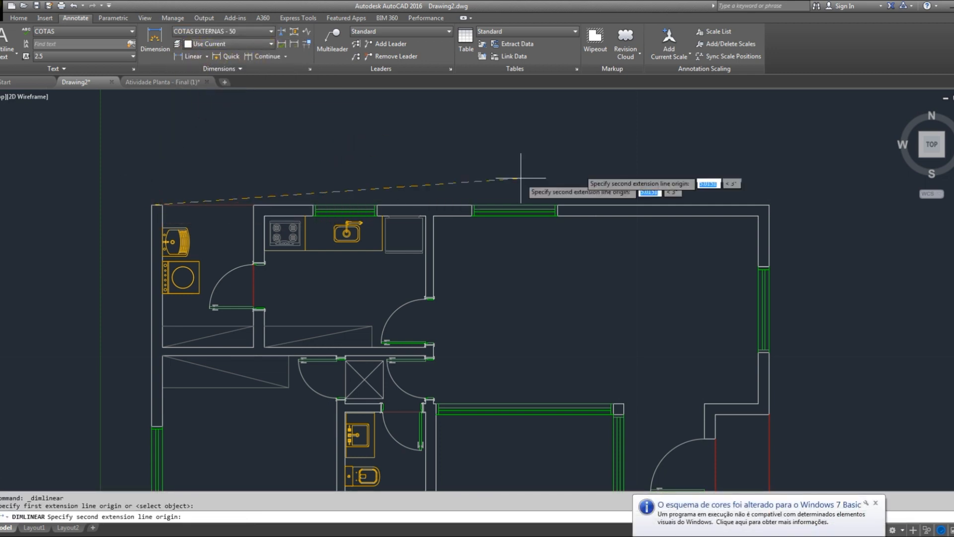
pyautogui.click(769, 205)
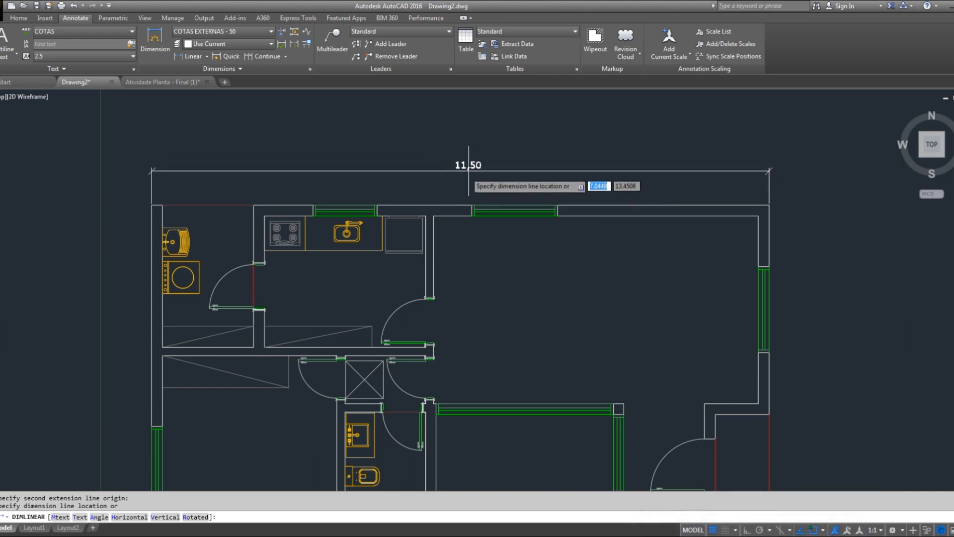
pyautogui.click(453, 178)
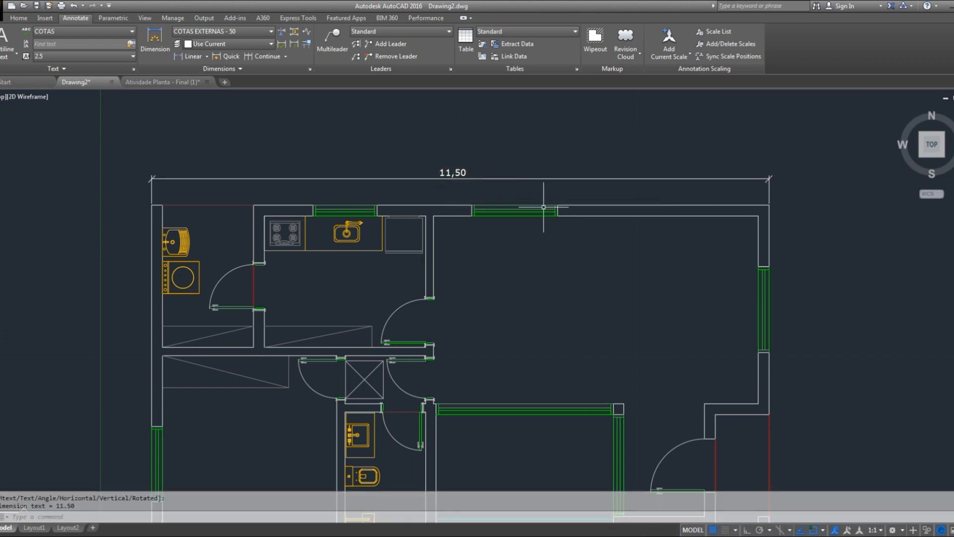
# - Delete the overall width dimension above the upper wall
pyautogui.click(547, 178)
pyautogui.click(557, 164)
pyautogui.click(540, 182)
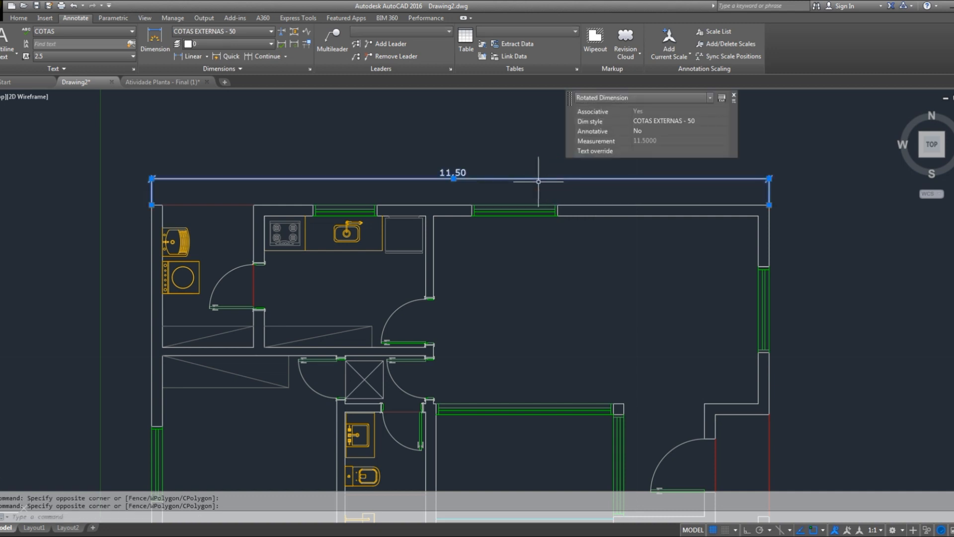
pyautogui.press('Delete')
# - Open the COTAS EXTERNAS - 50 style for modification and turn off manual text placement
pyautogui.write('d')
pyautogui.press('space')
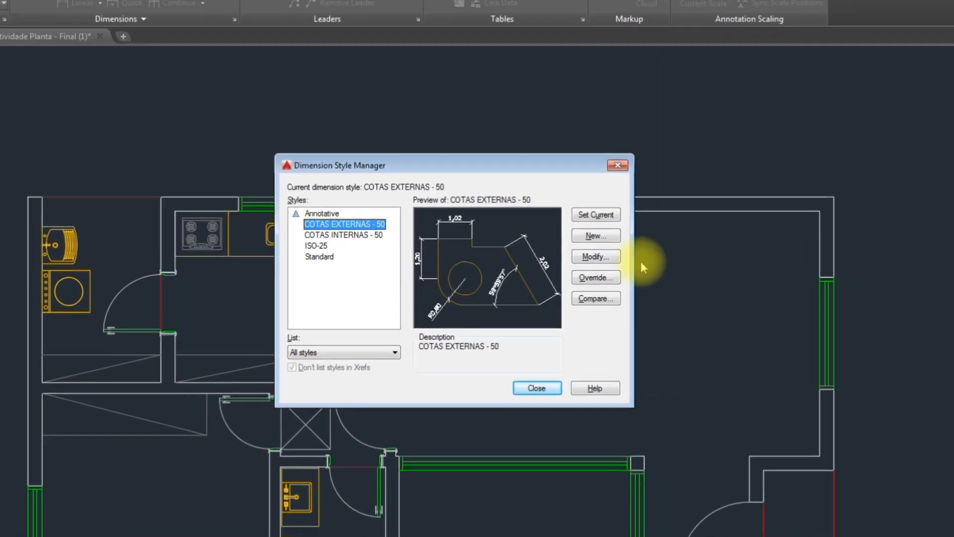
pyautogui.click(596, 252)
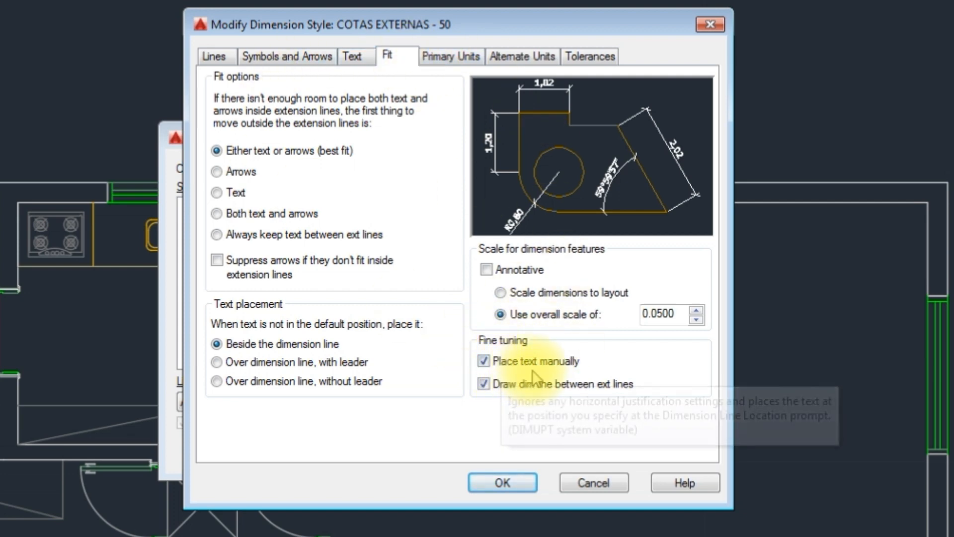
pyautogui.click(560, 359)
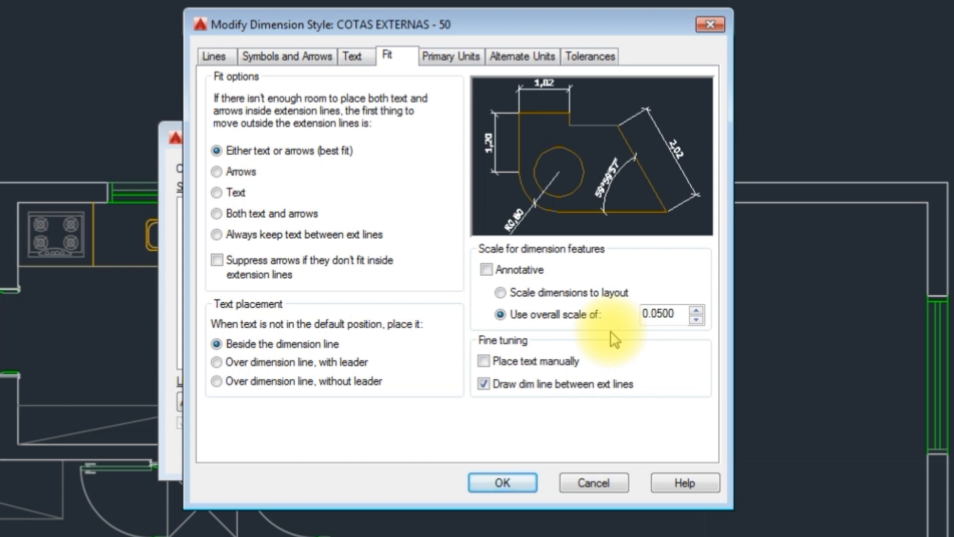
# - Set the dimension lines to extend 1.25 beyond the ticks, save the COTAS EXTERNAS - 50 style and close the style manager
pyautogui.click(212, 56)
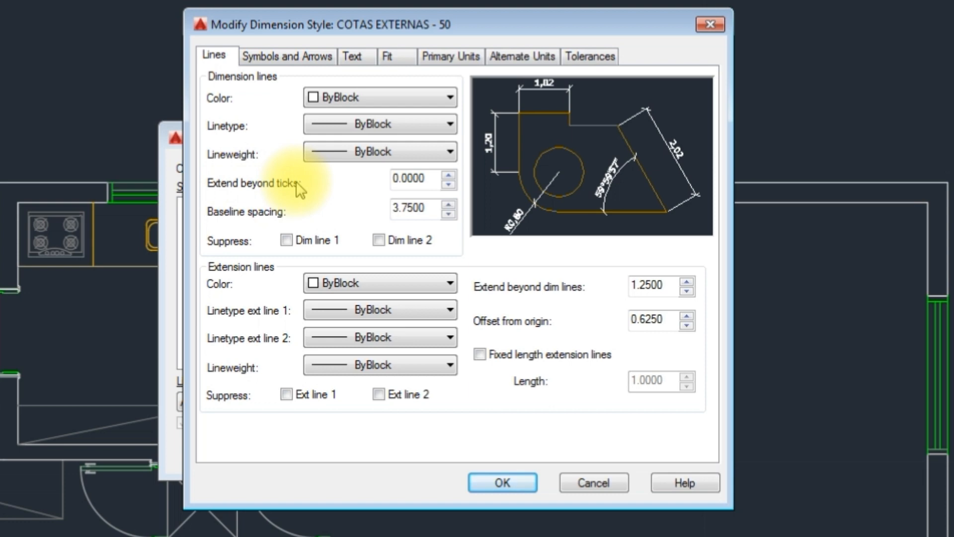
pyautogui.doubleClick(430, 179)
pyautogui.write('1')
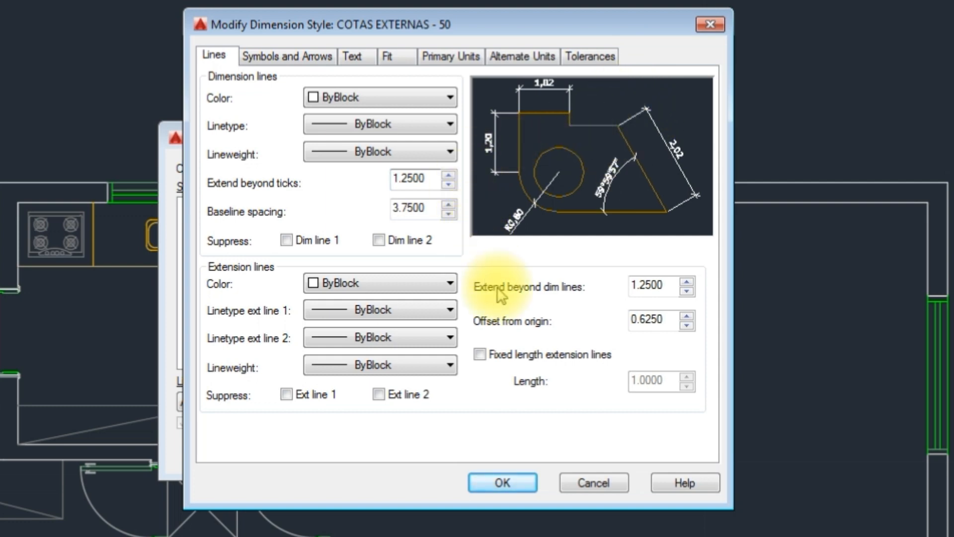
pyautogui.click(502, 482)
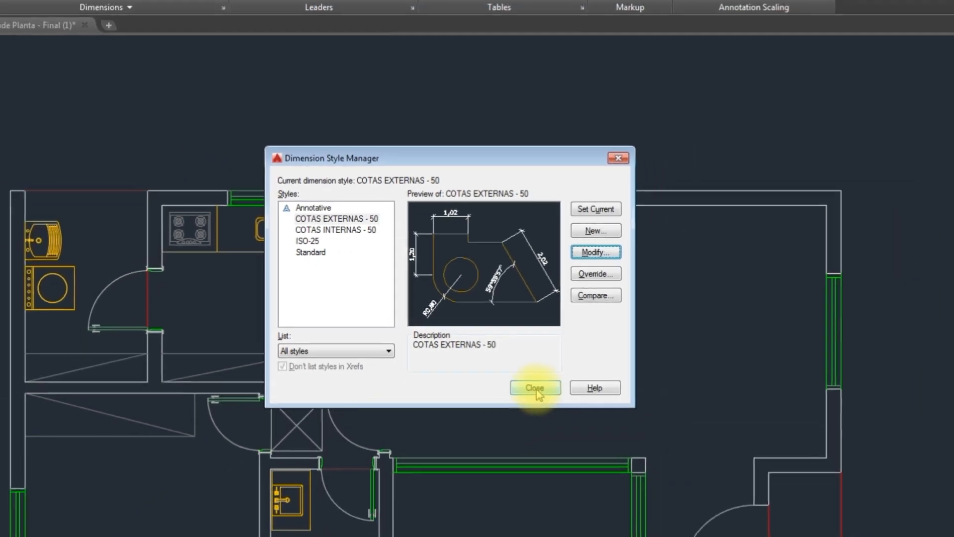
pyautogui.click(535, 389)
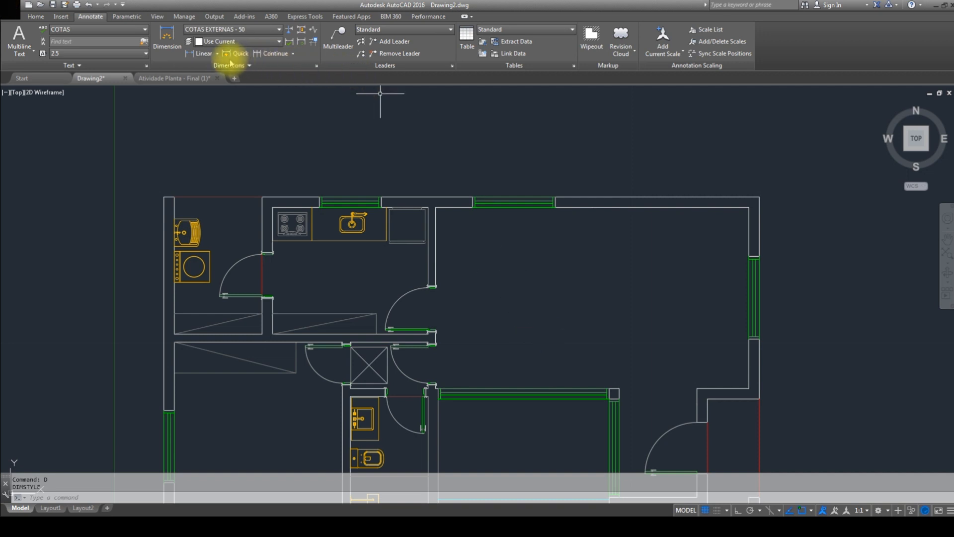
# - Place a linear dimension of the plan's overall width between the outer upper corners, just above the upper wall
pyautogui.click(204, 54)
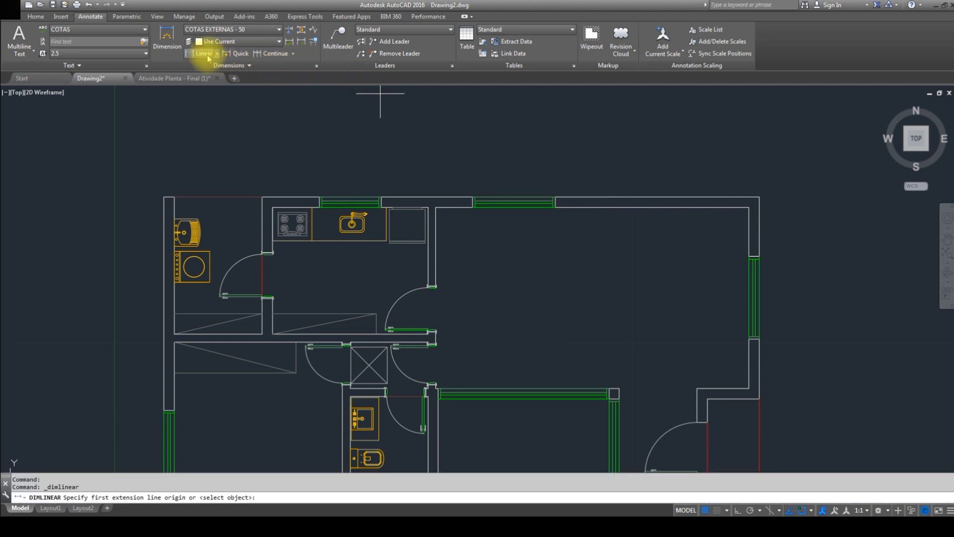
pyautogui.click(165, 197)
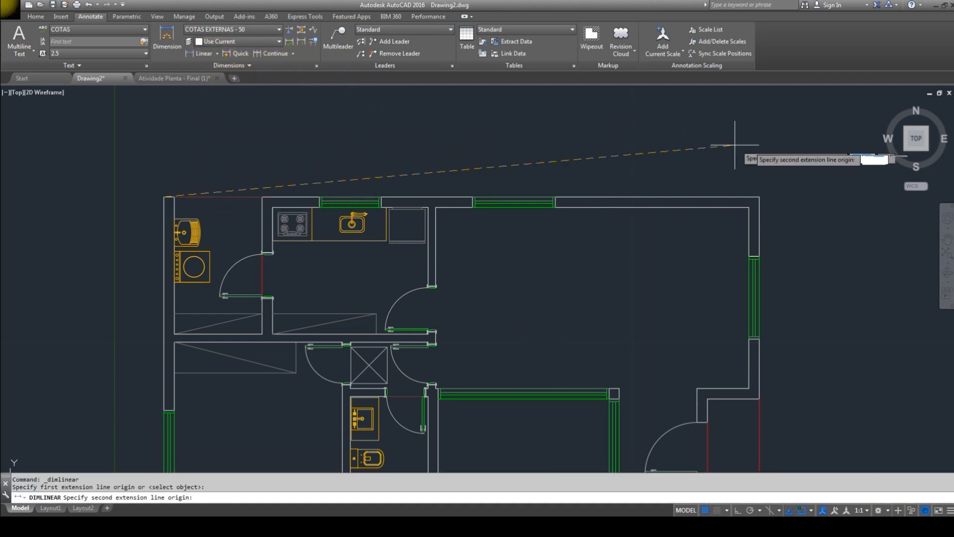
pyautogui.click(759, 197)
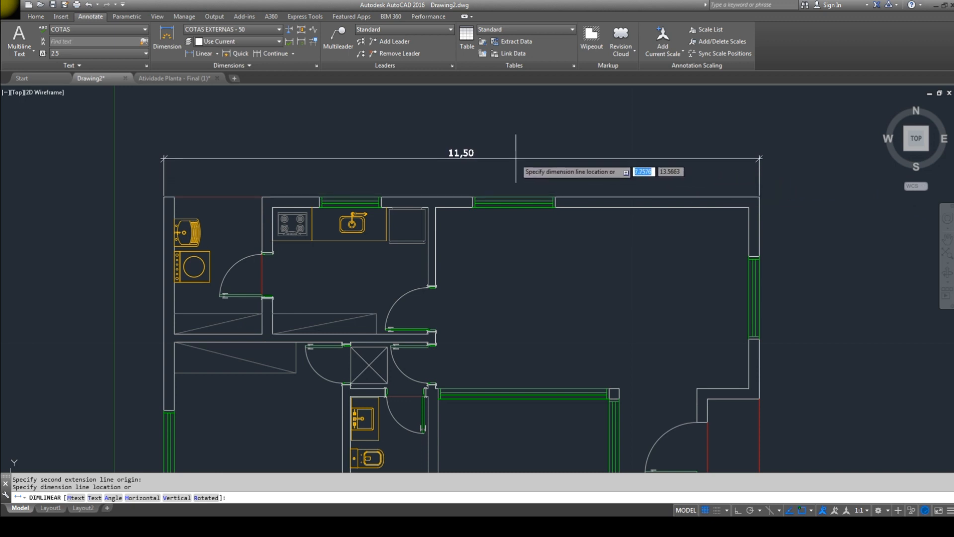
pyautogui.click(488, 167)
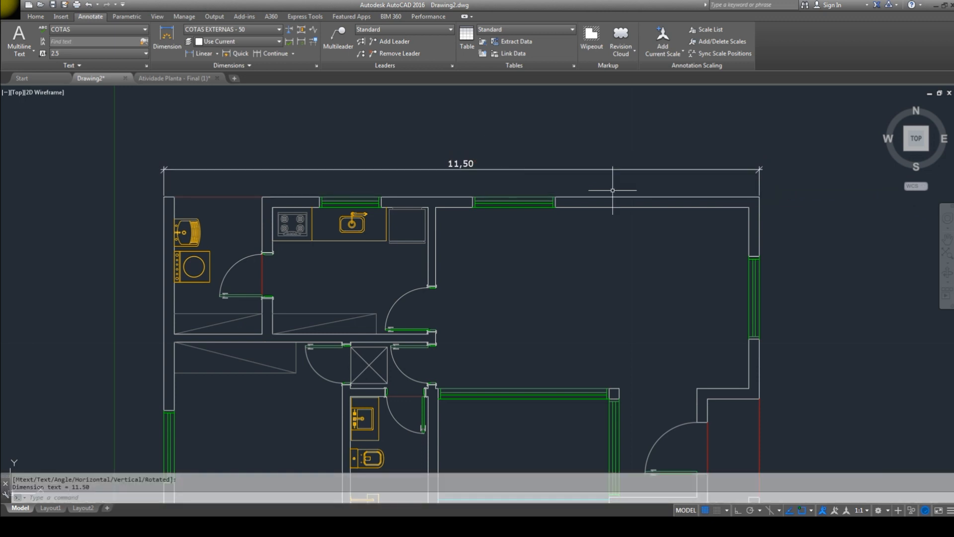
# - Open the COTAS INTERNAS - 50 style for modification and review its fit and text placement settings
pyautogui.scroll(8, 535, 202)
pyautogui.scroll(-8, 580, 160)
pyautogui.moveTo(582, 179); pyautogui.dragTo(504, 167, button='middle')
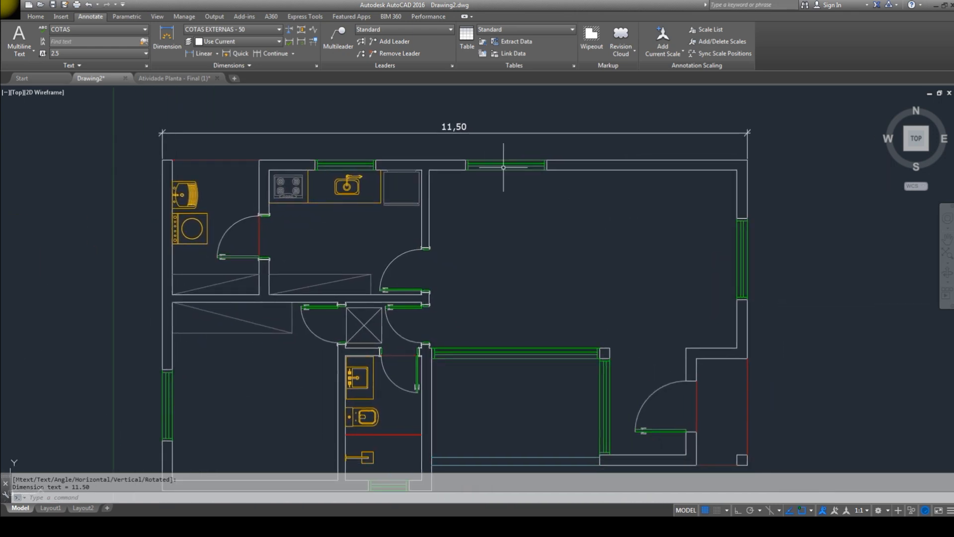
pyautogui.write('D')
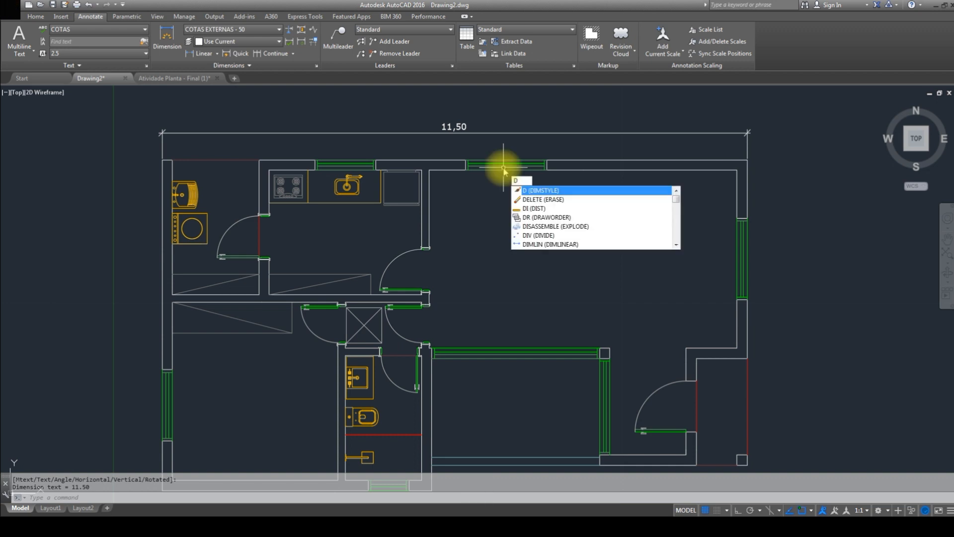
pyautogui.press('space')
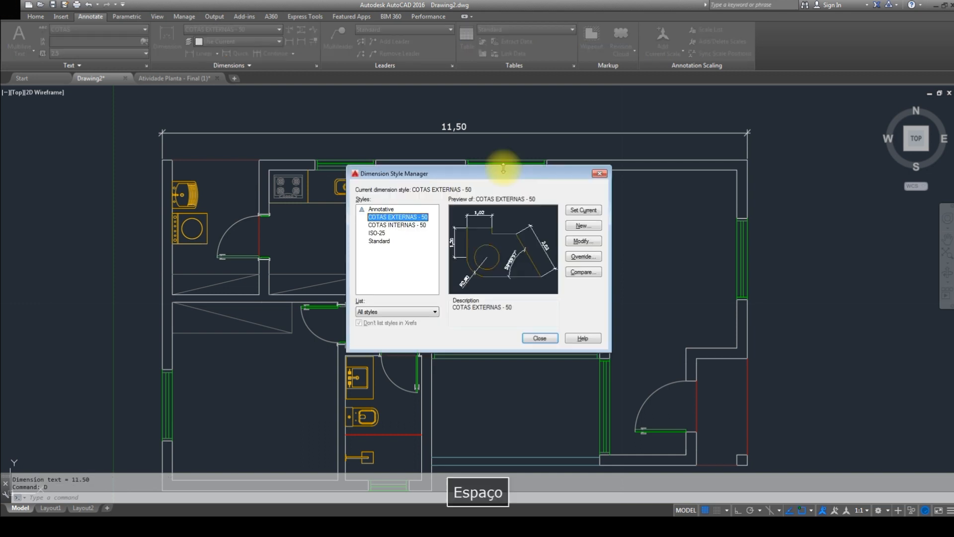
pyautogui.click(397, 224)
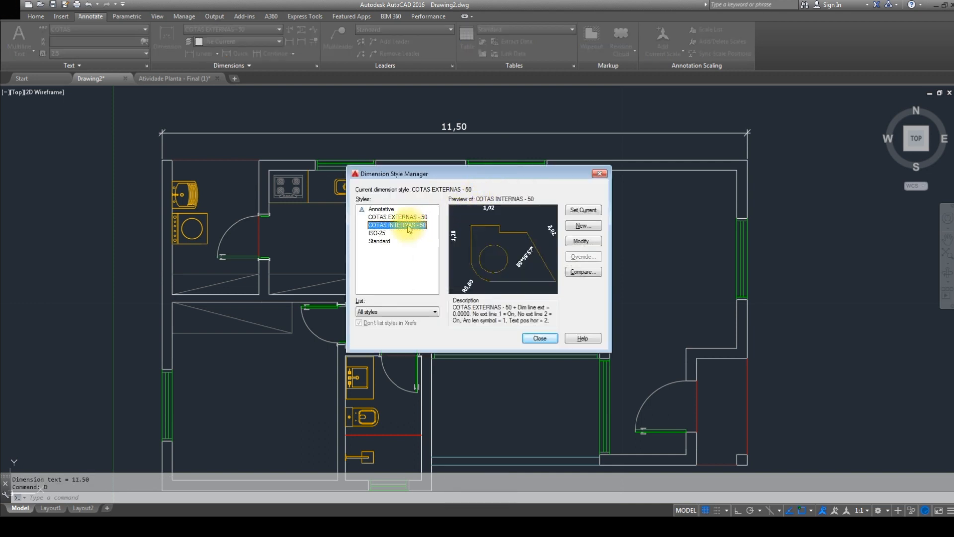
pyautogui.click(583, 241)
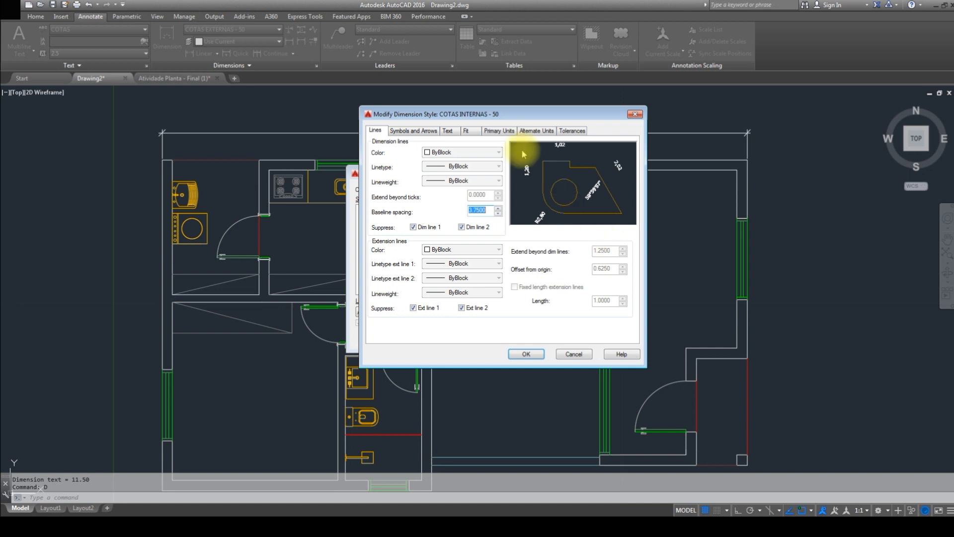
pyautogui.click(468, 131)
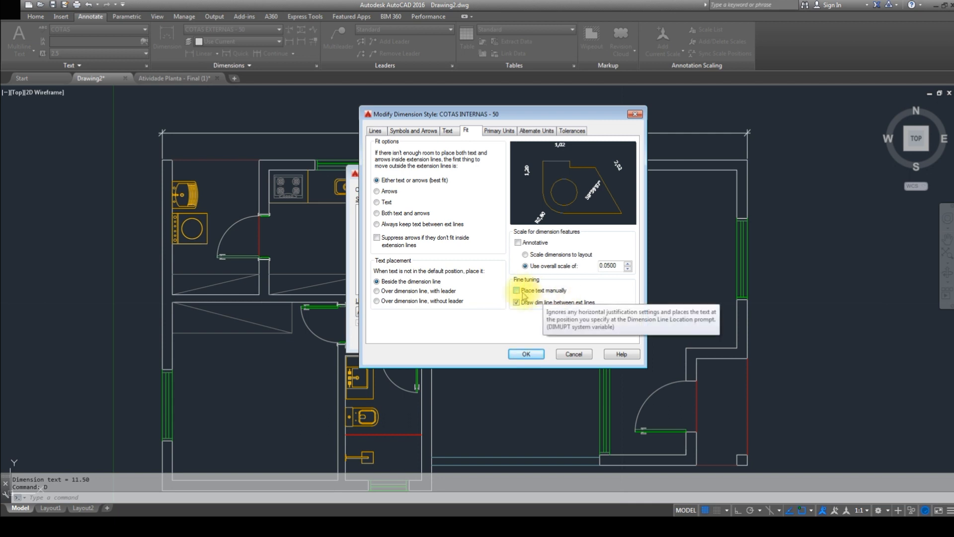
pyautogui.click(448, 131)
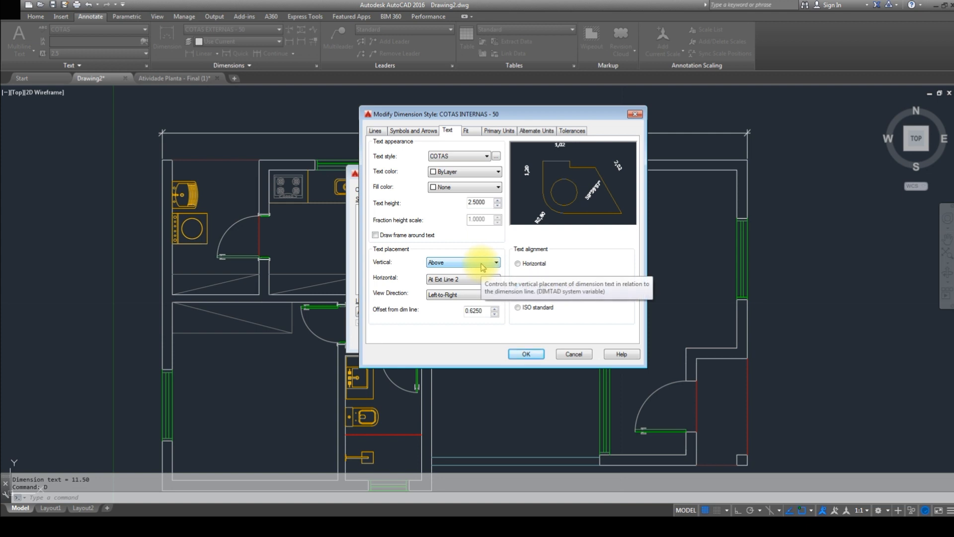
# - Try the Centered and At Ext Line 1 horizontal text placements and restore At Ext Line 2
pyautogui.click(480, 279)
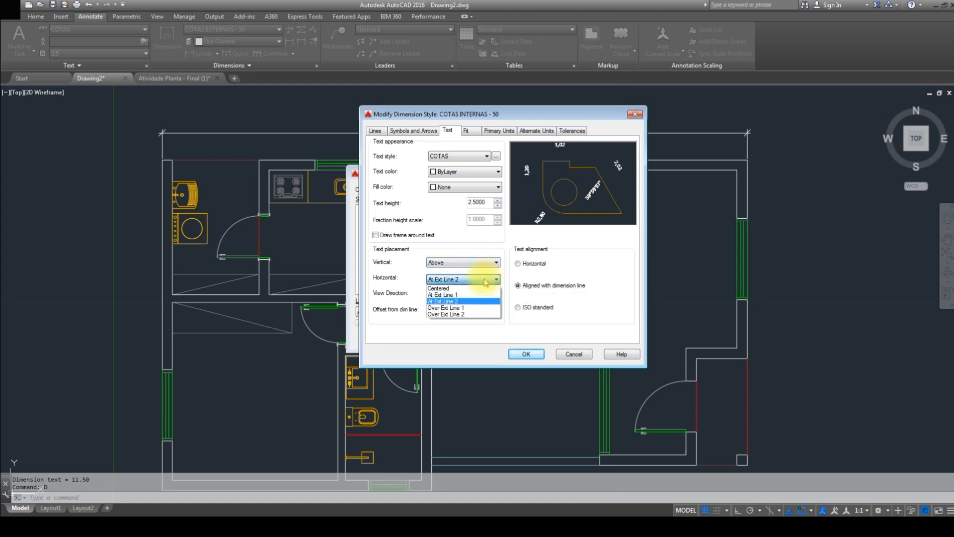
pyautogui.click(448, 288)
pyautogui.click(479, 278)
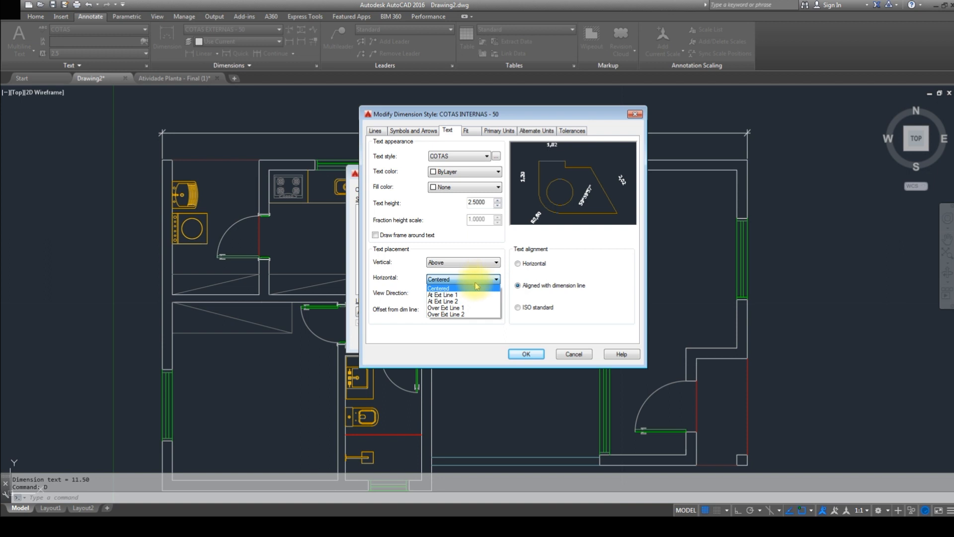
pyautogui.click(474, 296)
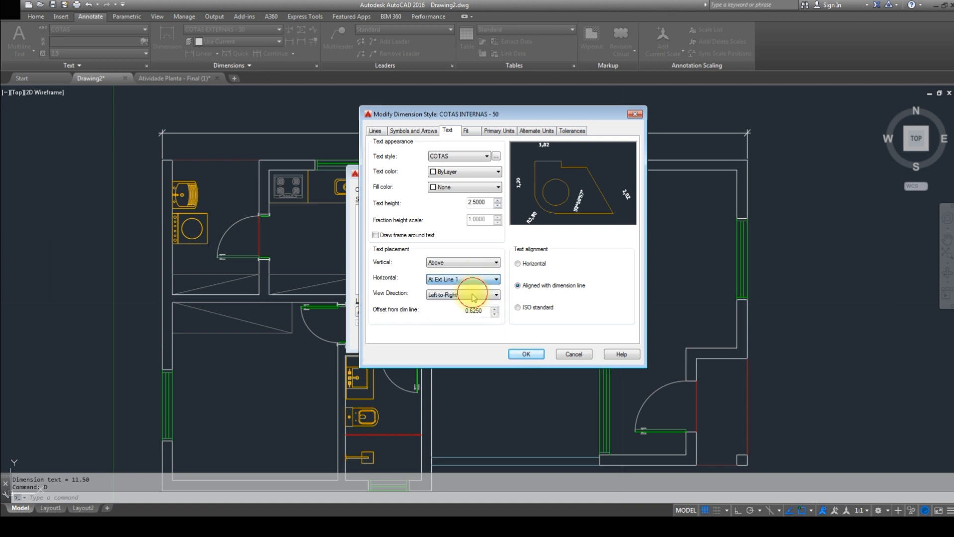
pyautogui.click(460, 279)
pyautogui.click(462, 301)
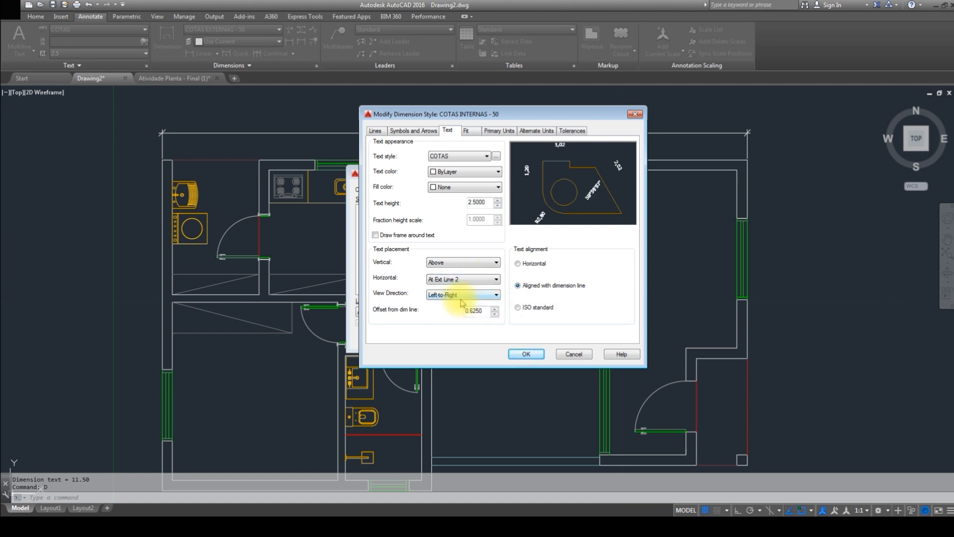
# - Set the horizontal text placement of COTAS INTERNAS - 50 to Centered, save it and make it the current dimension style
pyautogui.click(465, 280)
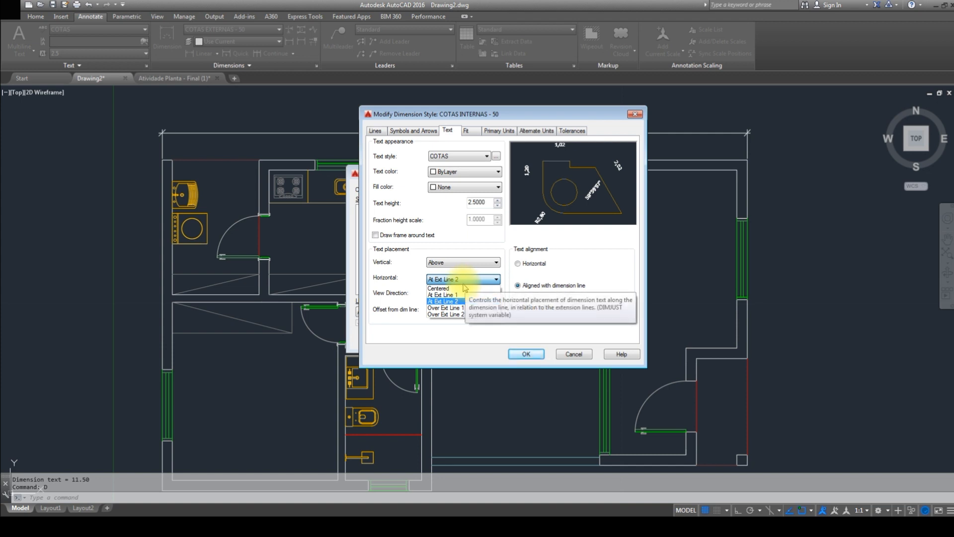
pyautogui.click(460, 288)
pyautogui.click(526, 354)
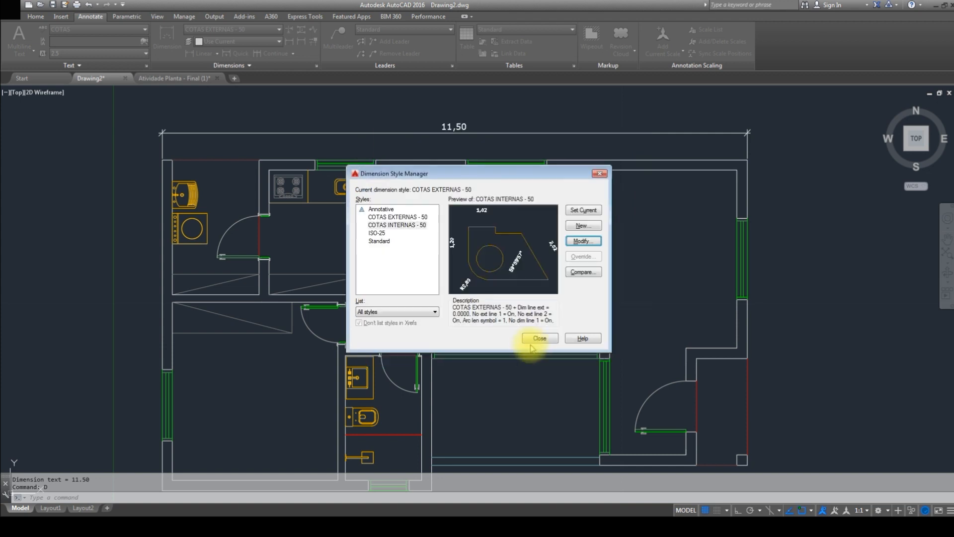
pyautogui.click(535, 338)
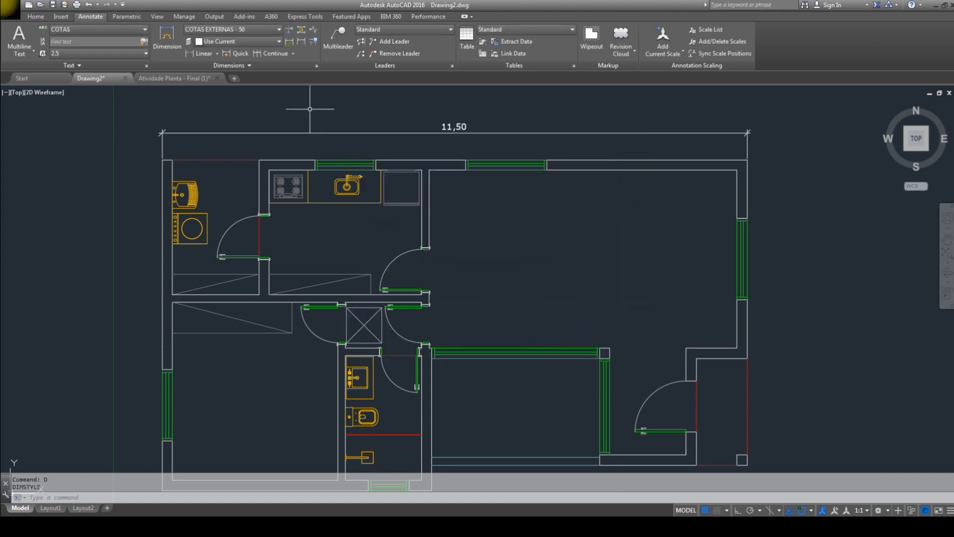
pyautogui.click(242, 31)
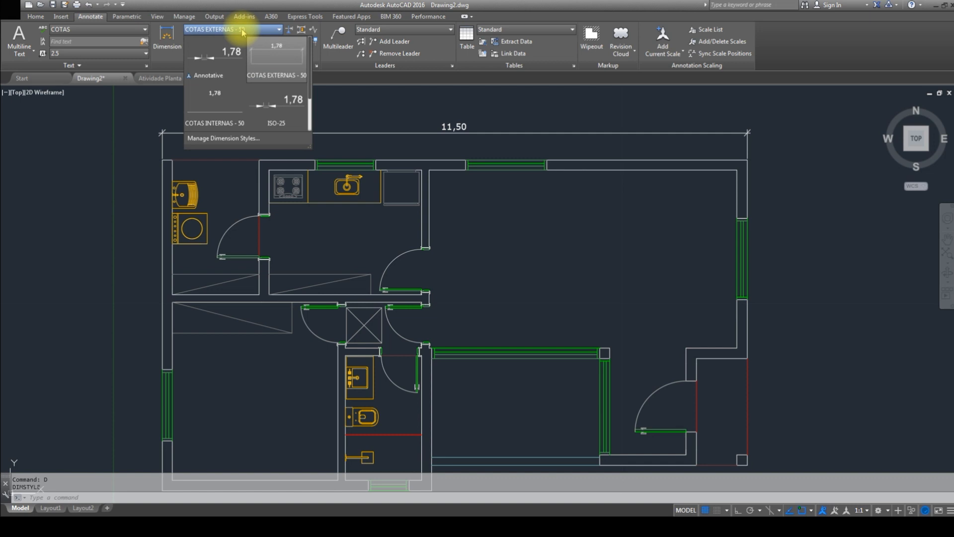
pyautogui.click(215, 102)
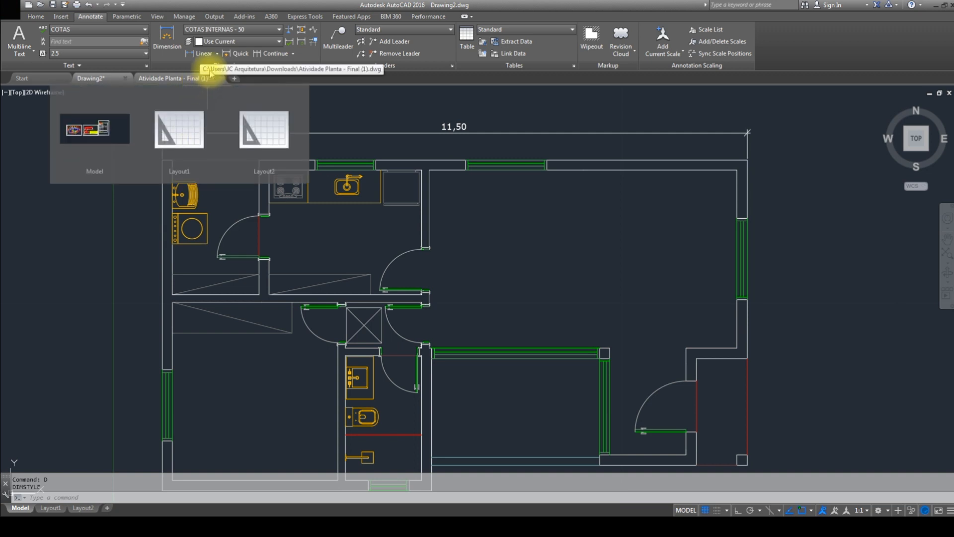
# - Place a trial linear dimension of the large room's inner width just below its upper wall and delete it
pyautogui.click(202, 53)
pyautogui.click(429, 170)
pyautogui.click(745, 172)
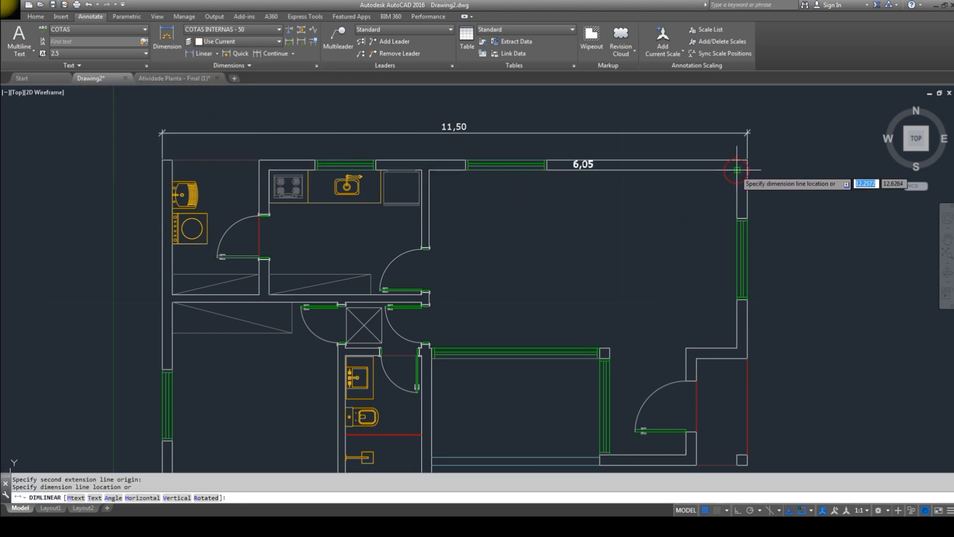
pyautogui.click(716, 185)
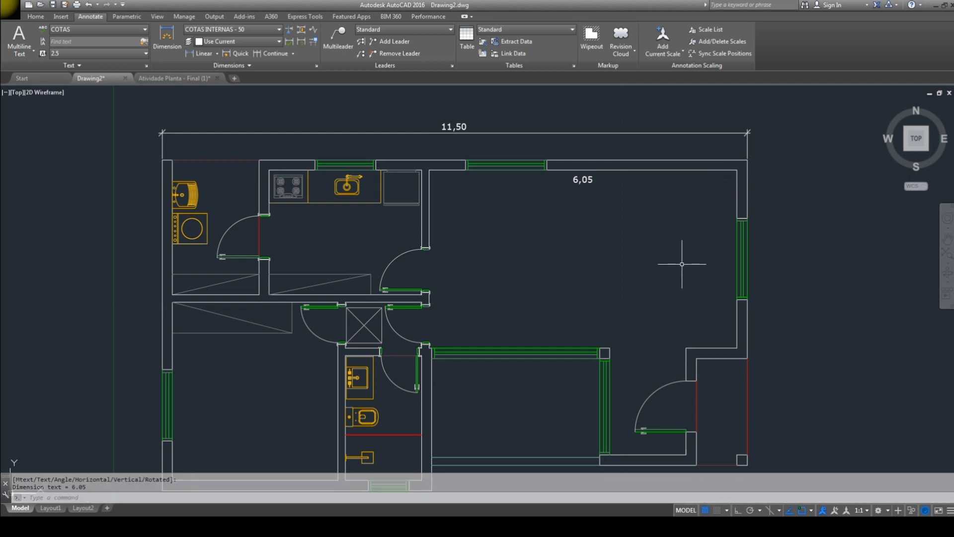
pyautogui.click(587, 185)
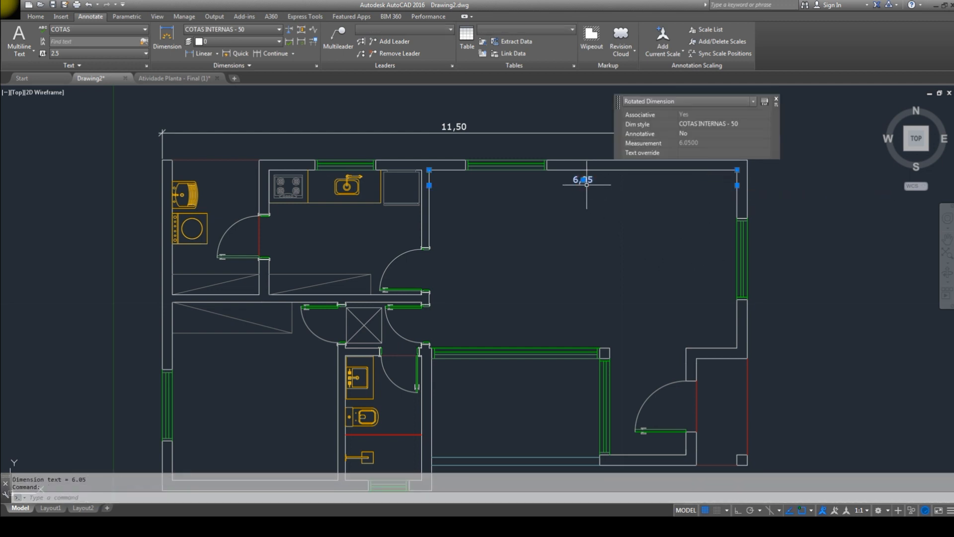
pyautogui.press('Delete')
# - Modify the COTAS INTERNAS - 50 style to place text horizontally At Ext Line 1, and save the style
pyautogui.write('d')
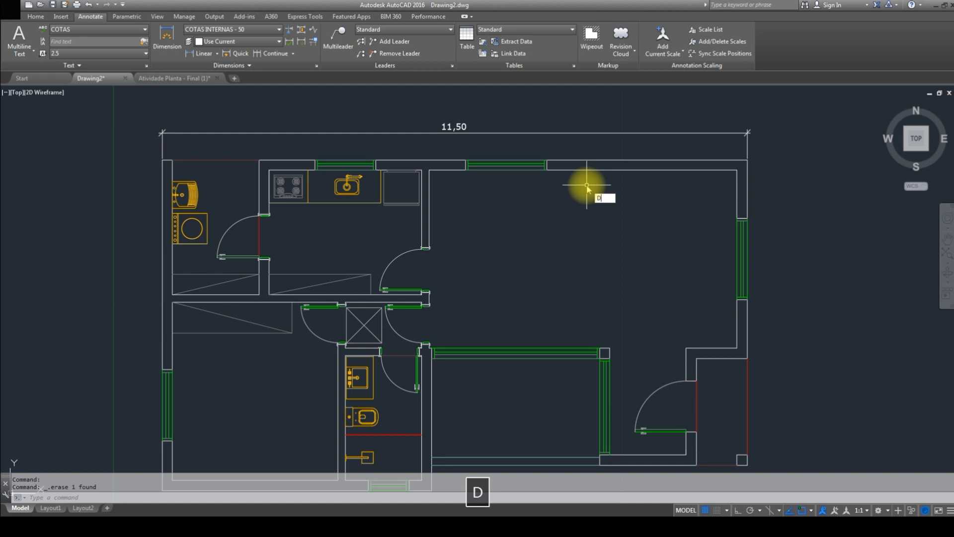
pyautogui.press('space')
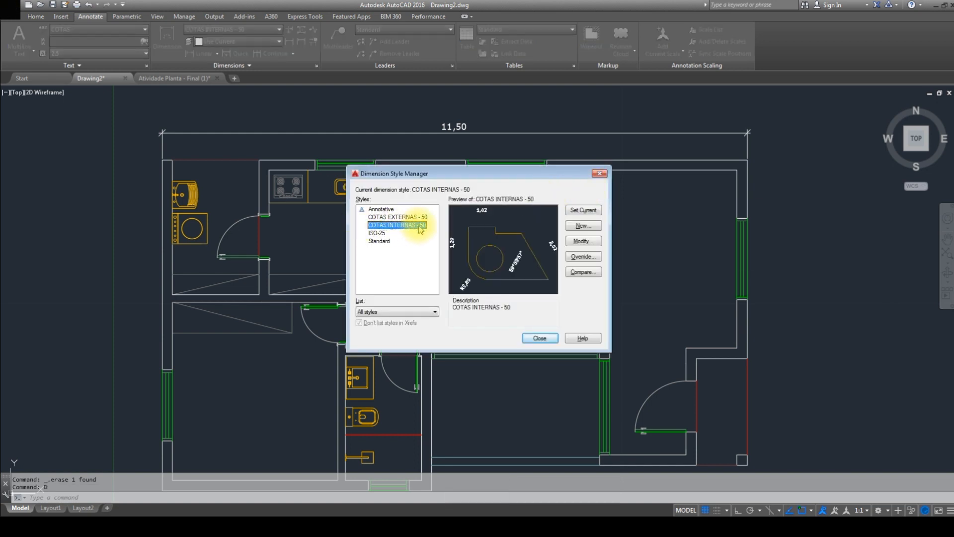
pyautogui.click(588, 243)
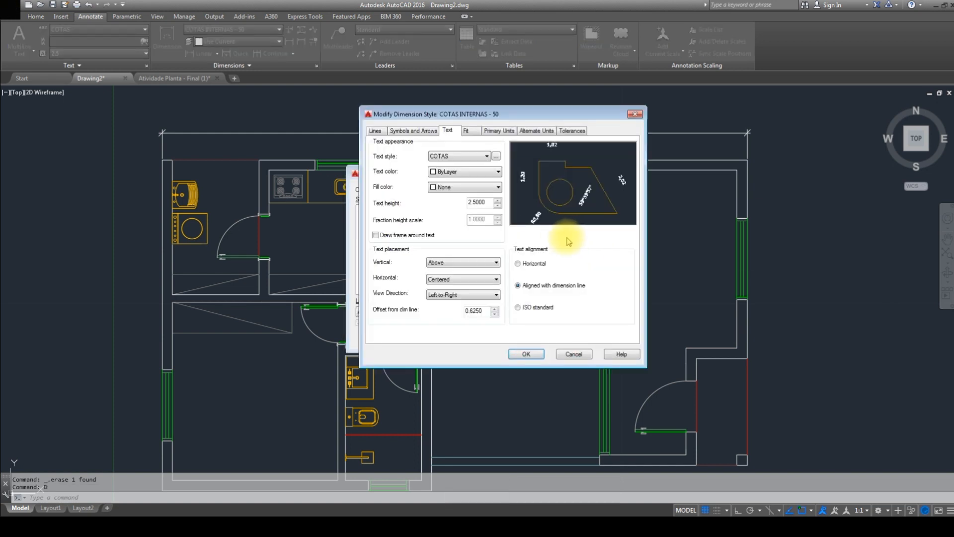
pyautogui.click(475, 281)
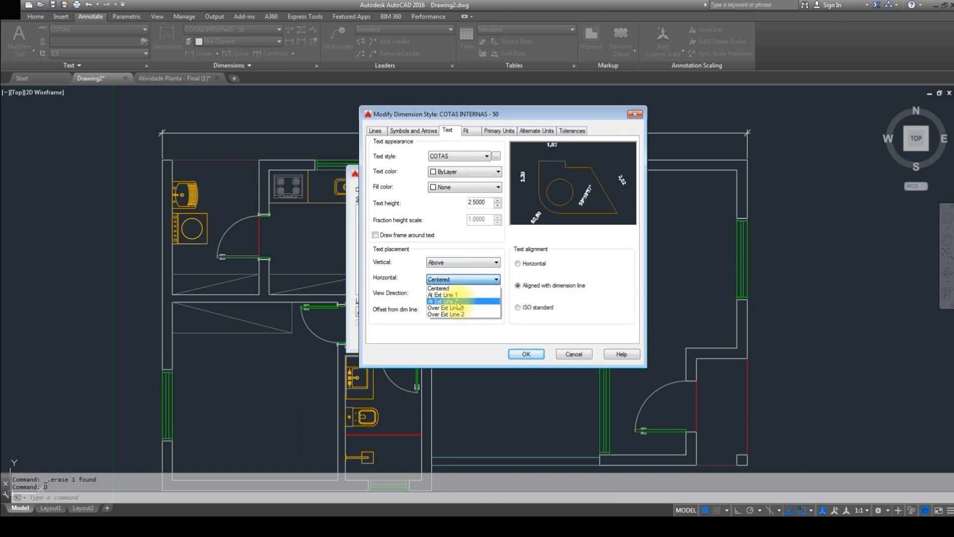
pyautogui.click(456, 296)
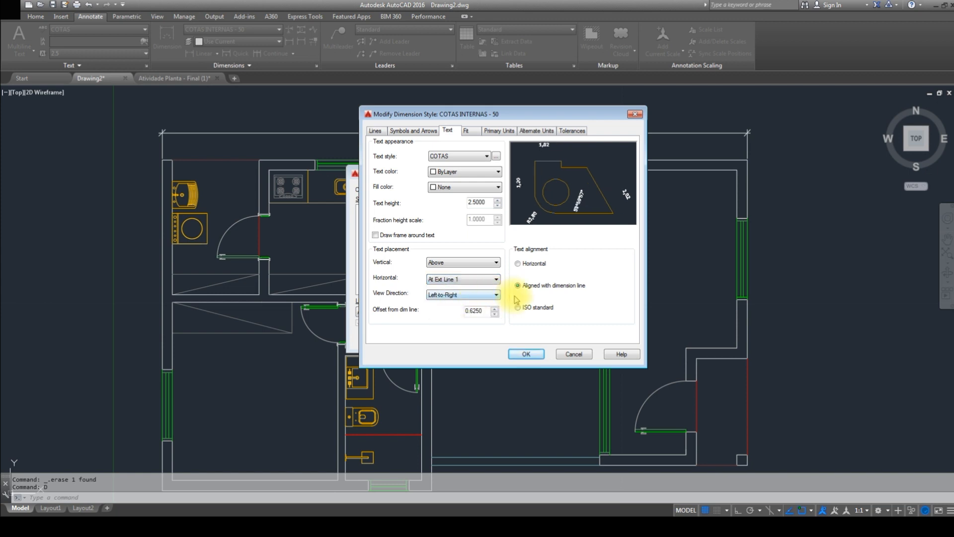
pyautogui.click(527, 354)
pyautogui.click(538, 338)
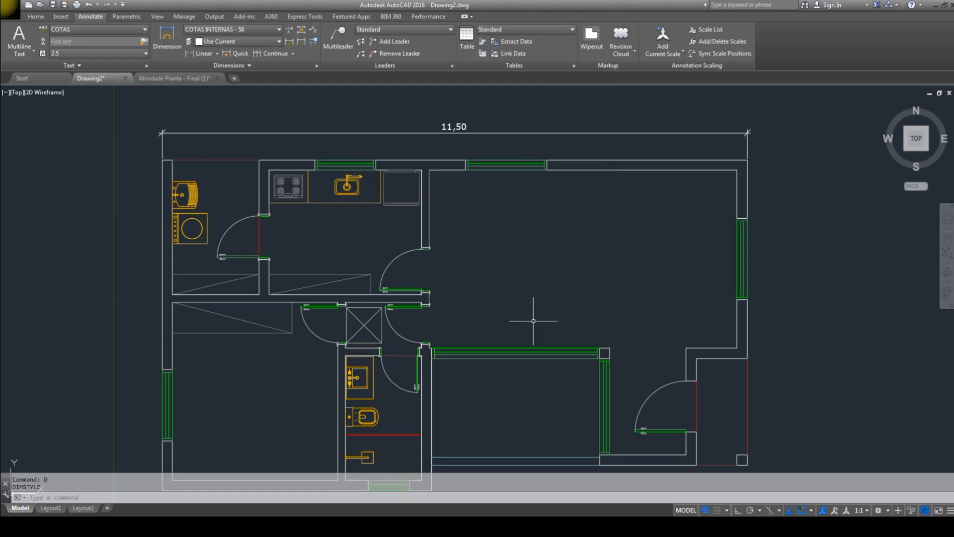
# - Test the style with a linear dimension between the large room's upper inner corners and delete that dimension
pyautogui.click(197, 56)
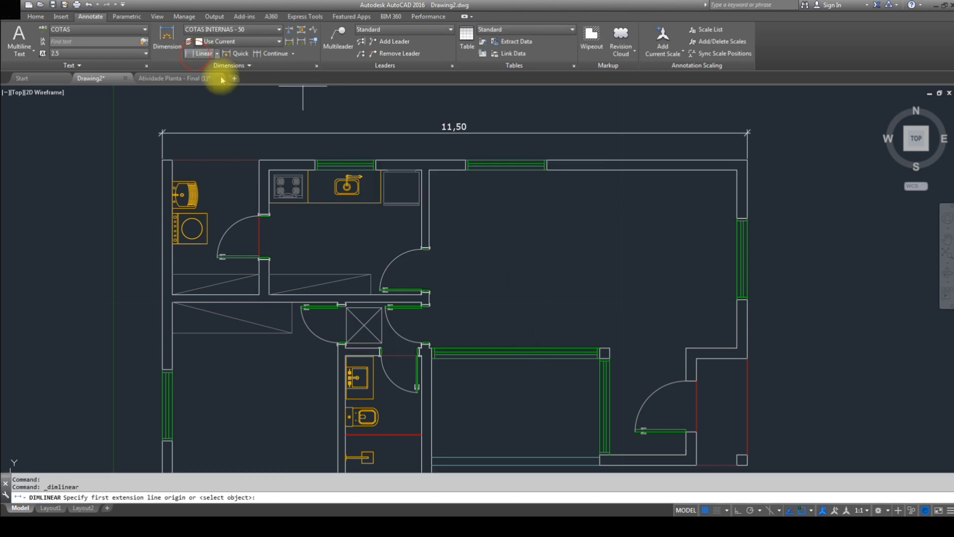
pyautogui.click(429, 170)
pyautogui.click(737, 170)
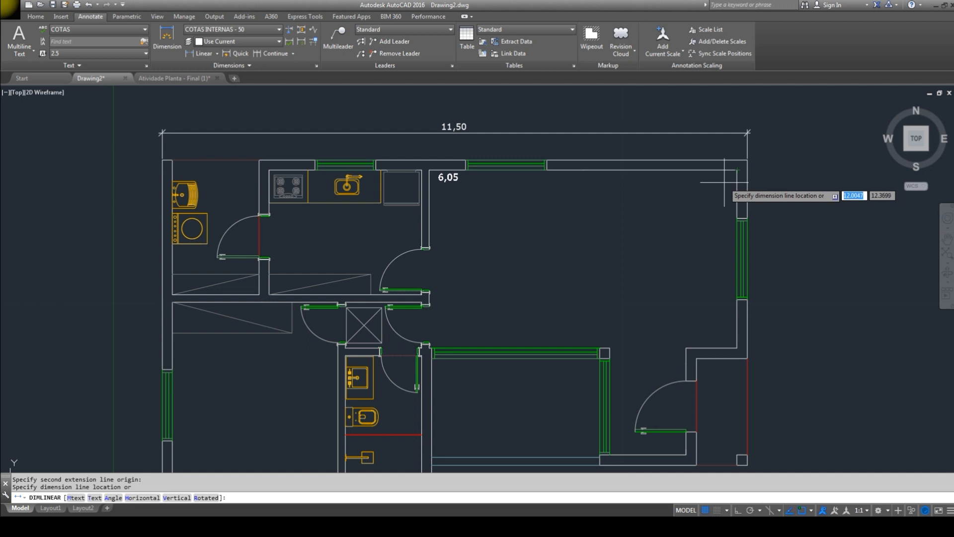
pyautogui.click(726, 182)
pyautogui.click(446, 177)
pyautogui.press('Delete')
# - Modify the COTAS INTERNAS - 50 dimension style to place text horizontally At Ext Line 2, and save the style
pyautogui.write('D')
pyautogui.press('space')
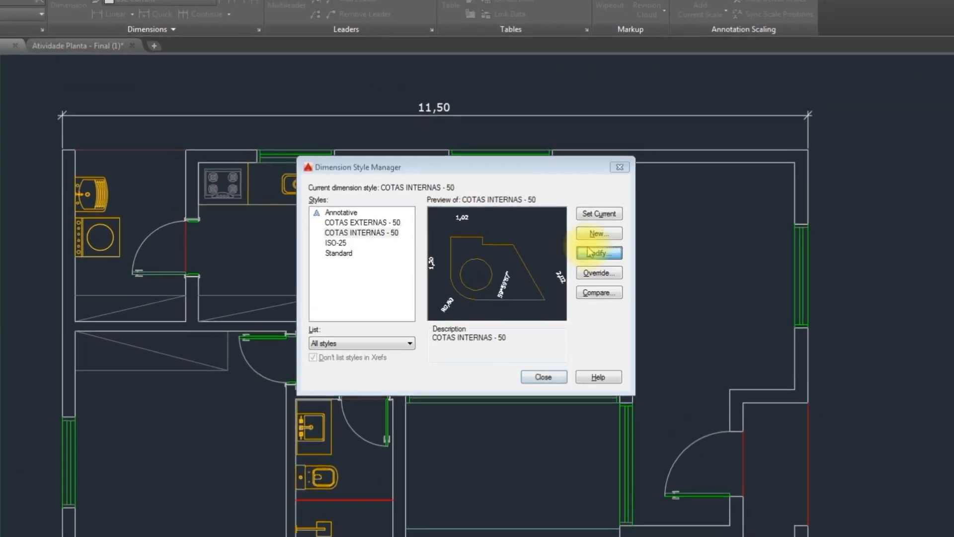
pyautogui.click(583, 241)
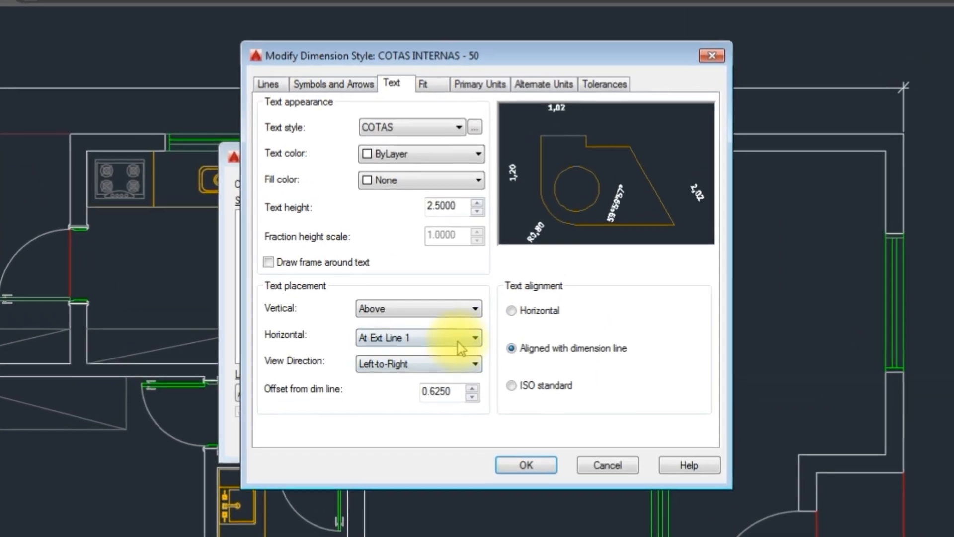
pyautogui.click(462, 319)
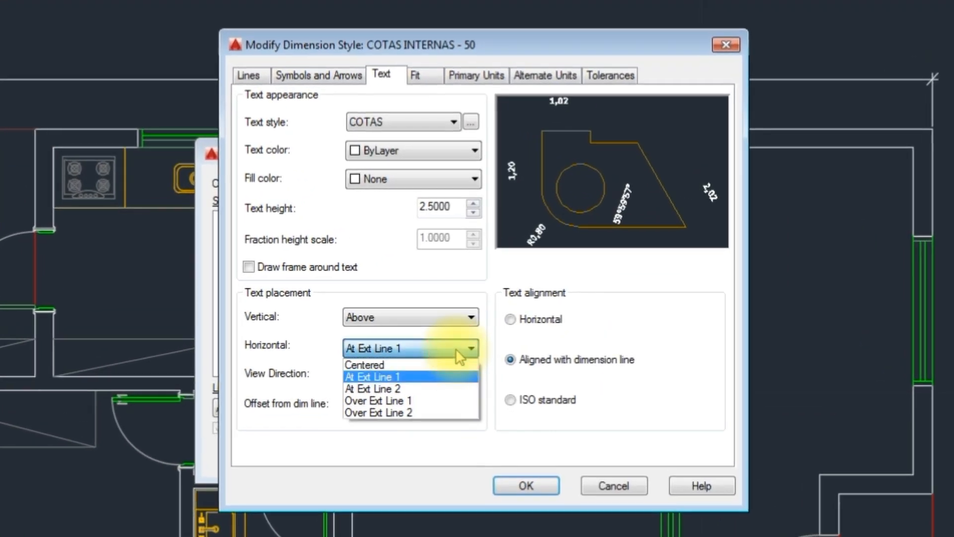
pyautogui.click(440, 389)
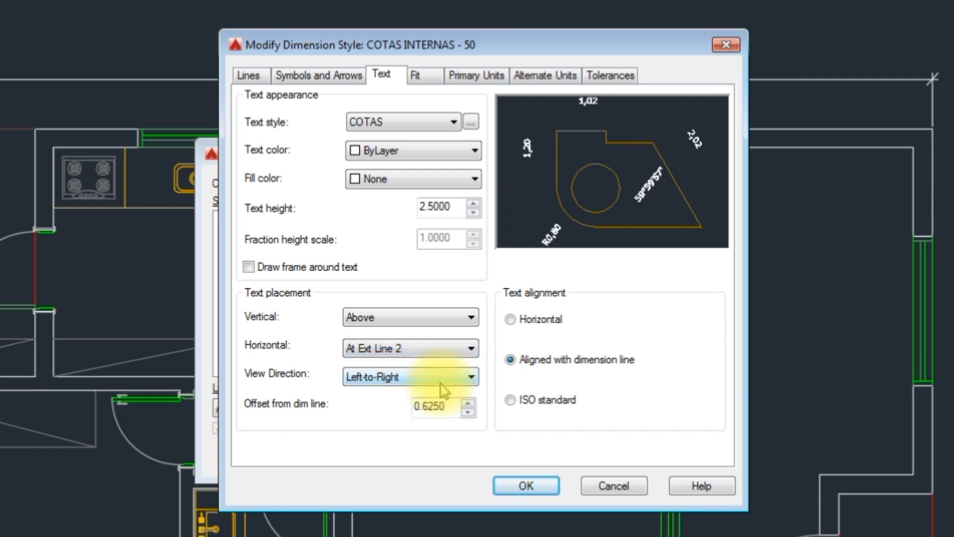
pyautogui.click(530, 487)
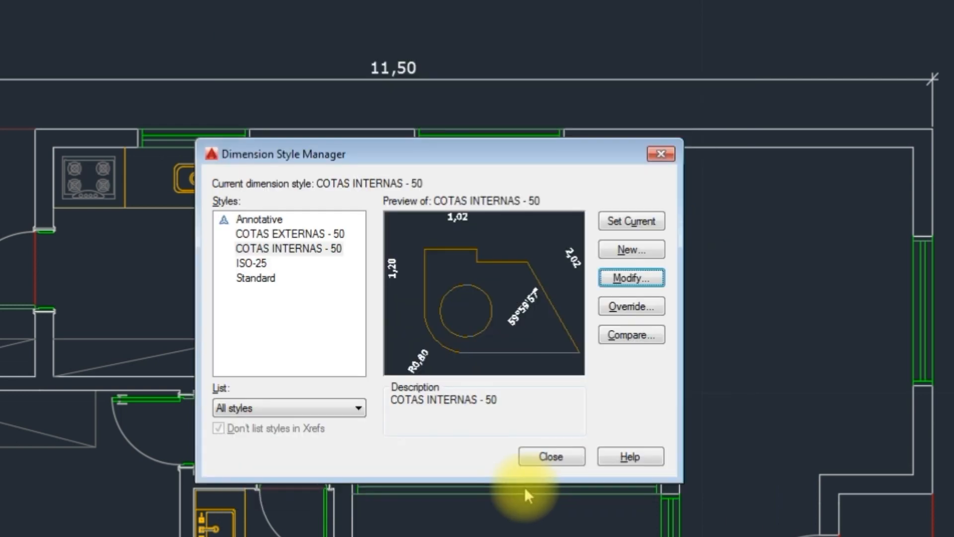
pyautogui.click(544, 457)
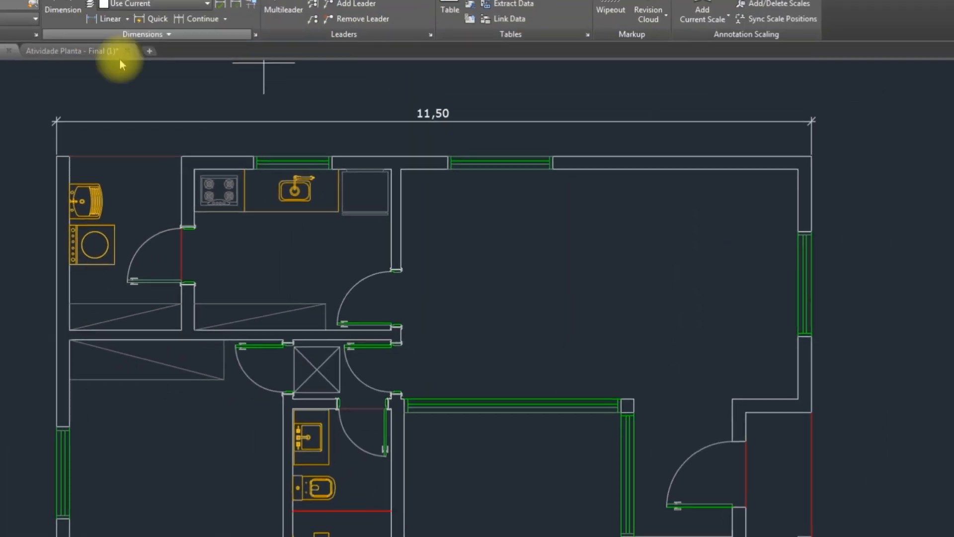
# - Place a trial linear dimension across the large room's inner width below its upper wall, and delete it
pyautogui.click(105, 18)
pyautogui.click(401, 169)
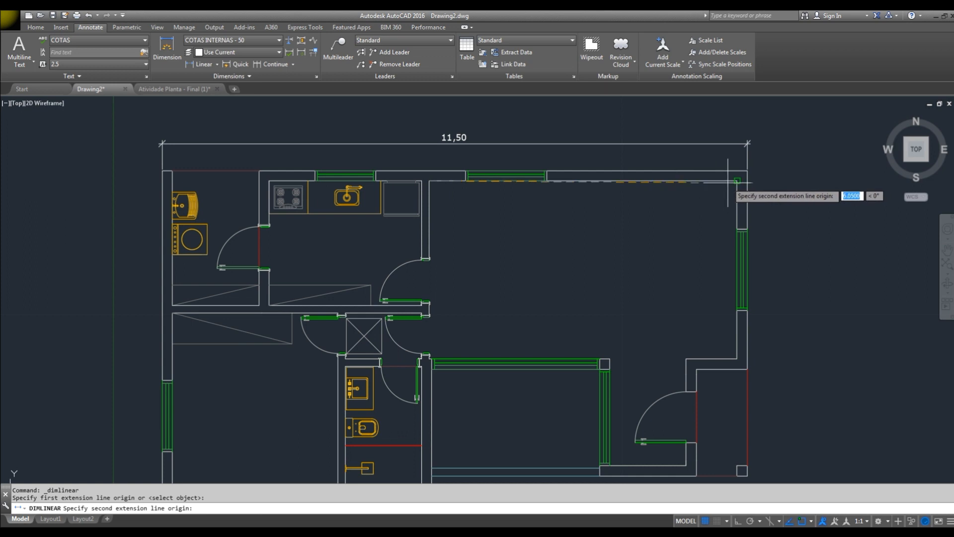
pyautogui.click(736, 181)
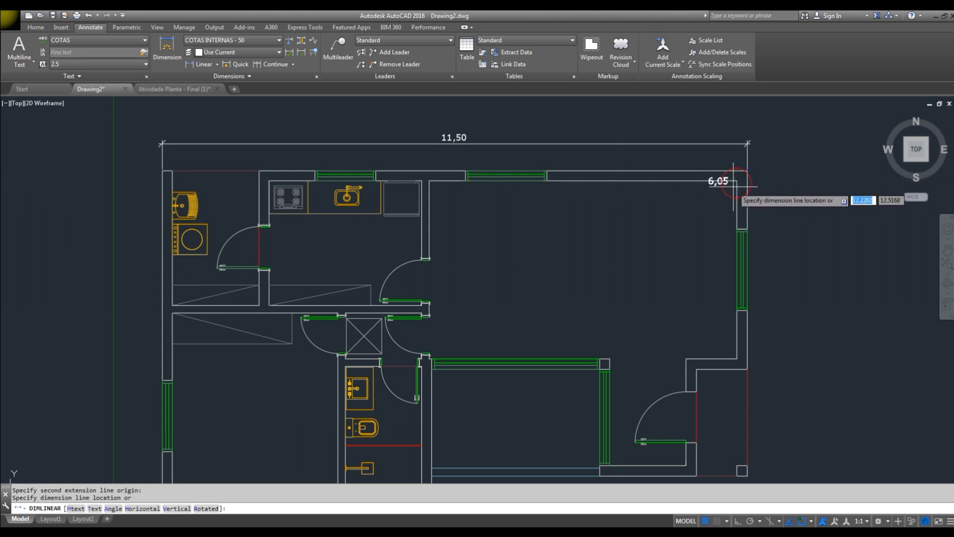
pyautogui.click(722, 205)
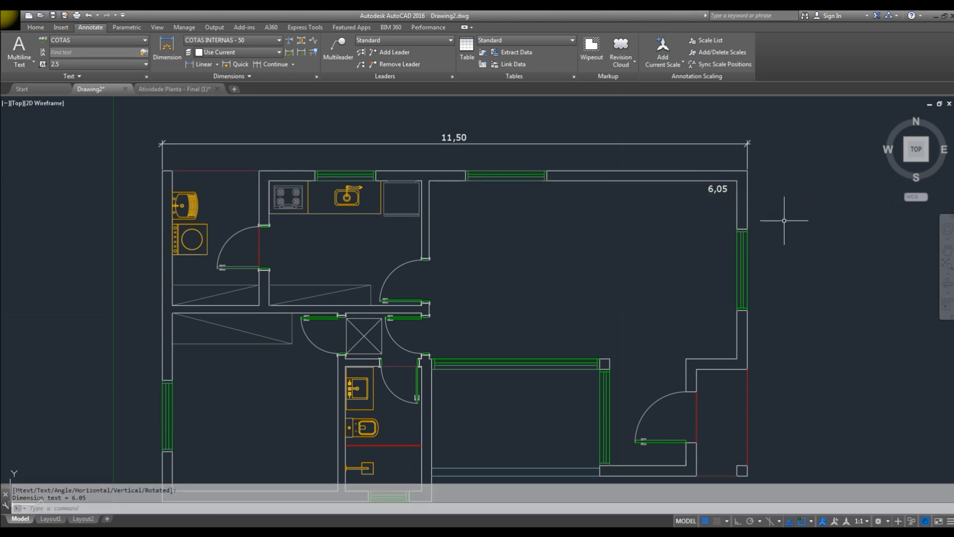
pyautogui.click(723, 191)
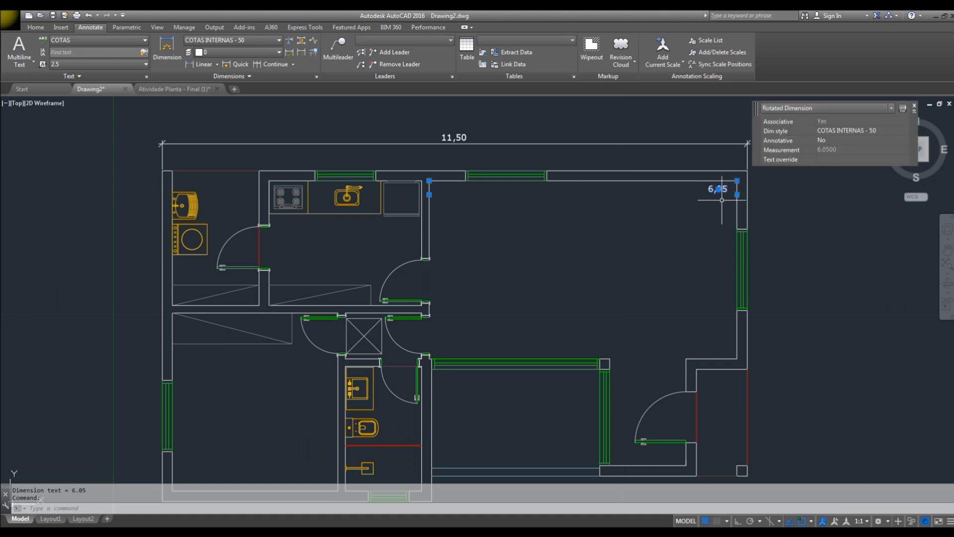
pyautogui.press('Delete')
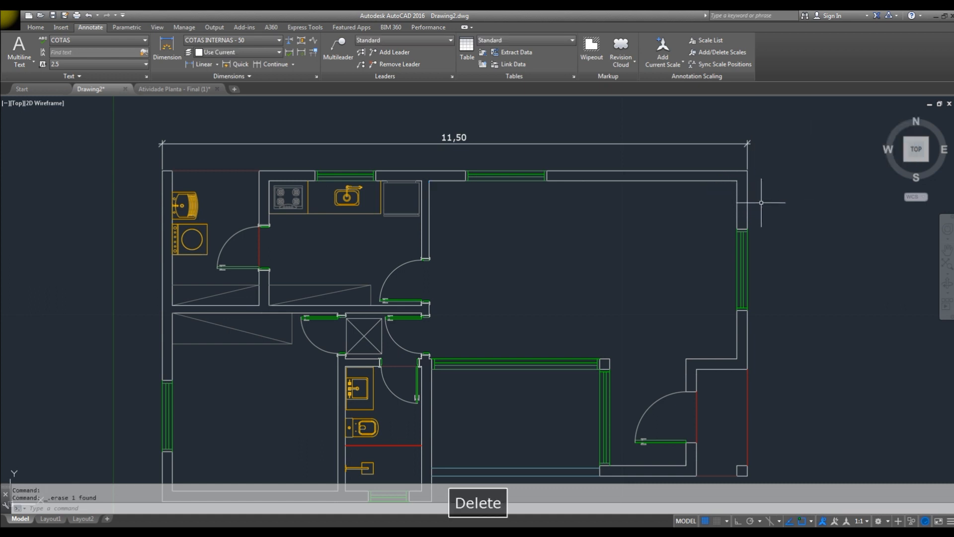
# - Delete the overall width dimension above the floor plan
pyautogui.click(735, 145)
pyautogui.press('Delete')
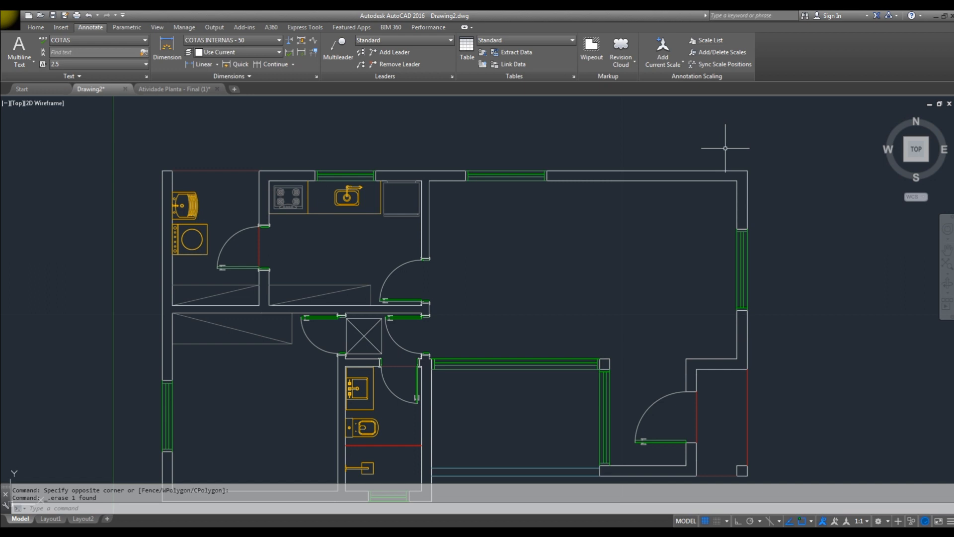
pyautogui.click(265, 77)
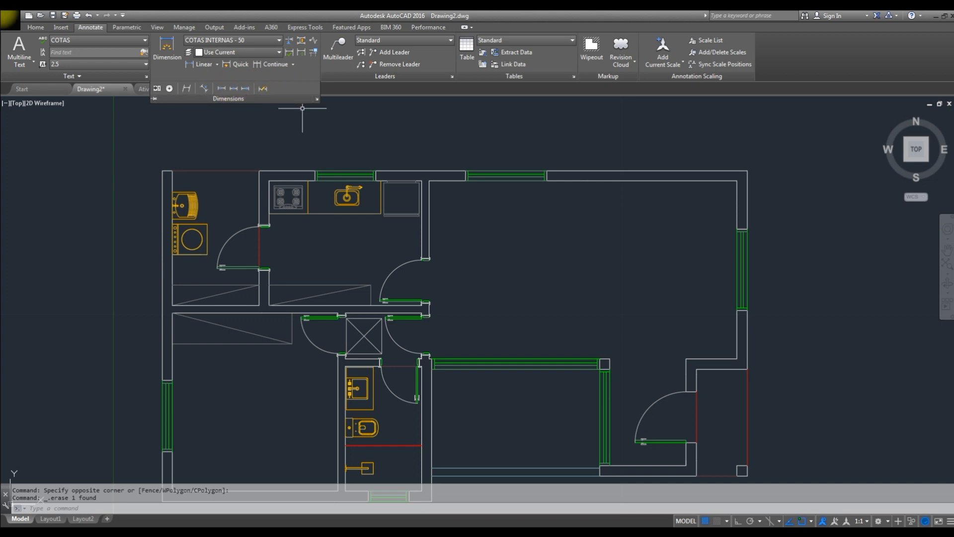
pyautogui.click(379, 118)
pyautogui.click(332, 131)
# - Add a linear dimension between the large room's upper inner corners, placed just below the upper wall
pyautogui.moveTo(346, 129); pyautogui.dragTo(386, 131, button='middle')
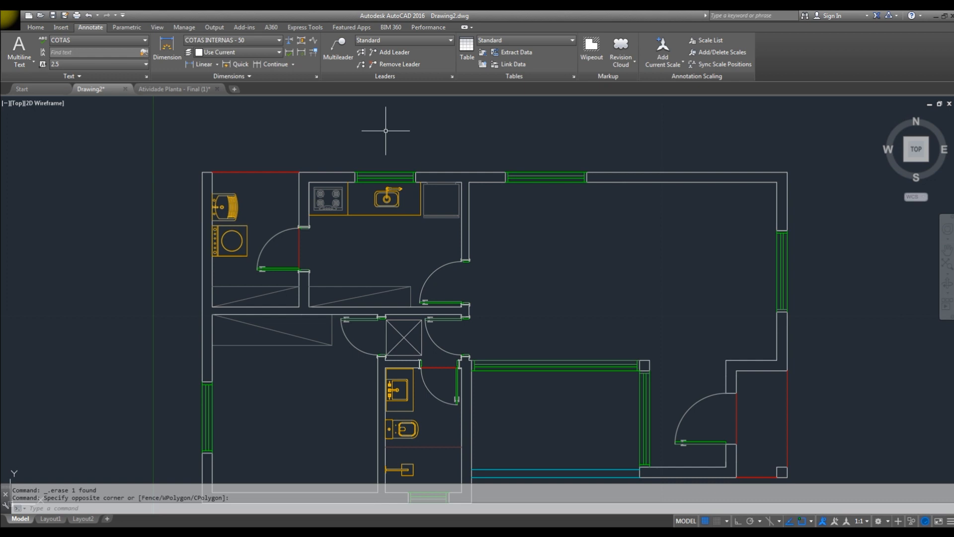
pyautogui.write('D')
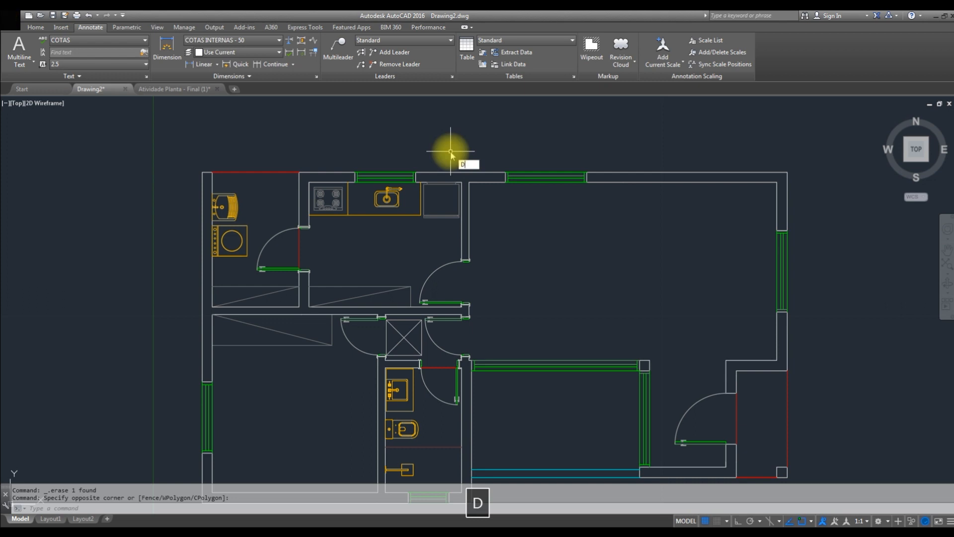
pyautogui.write('LI')
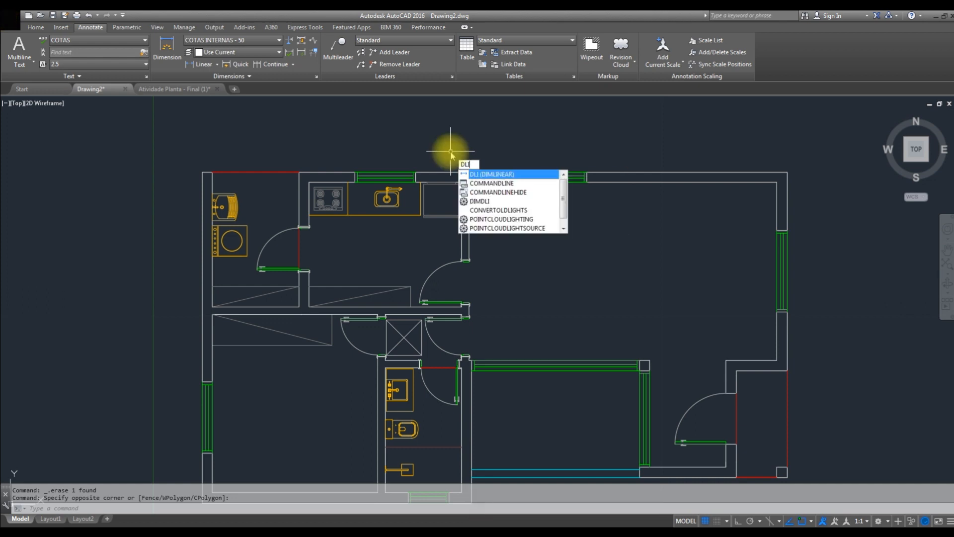
pyautogui.press('Return')
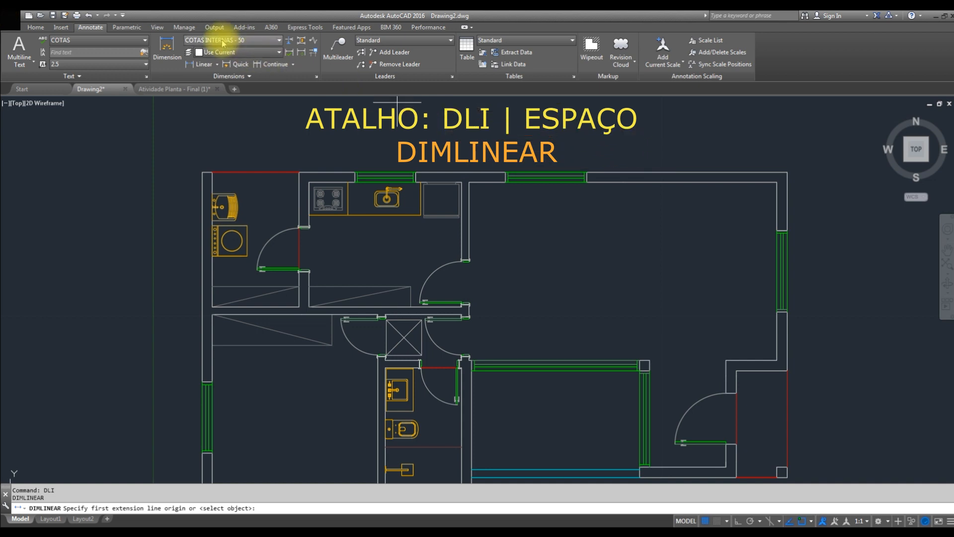
pyautogui.click(471, 183)
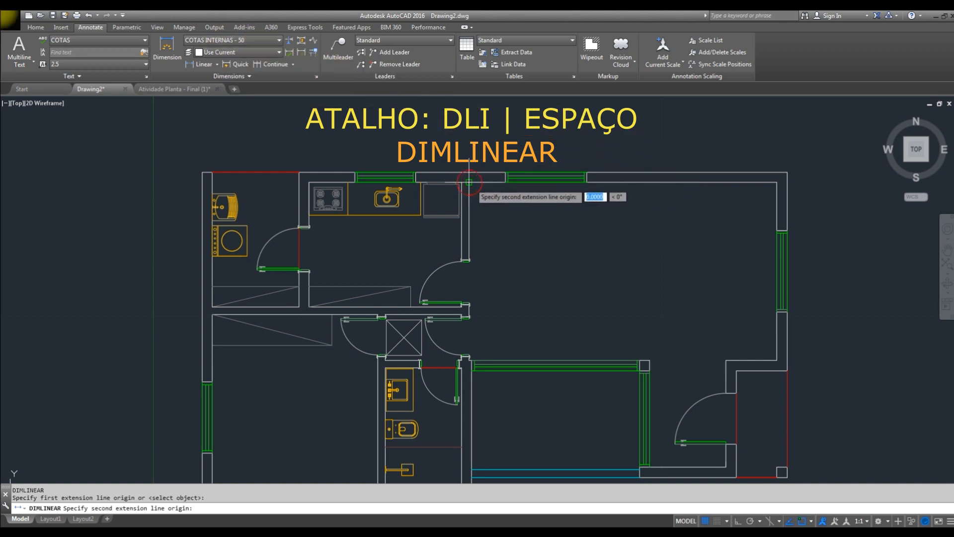
pyautogui.click(777, 183)
pyautogui.click(773, 194)
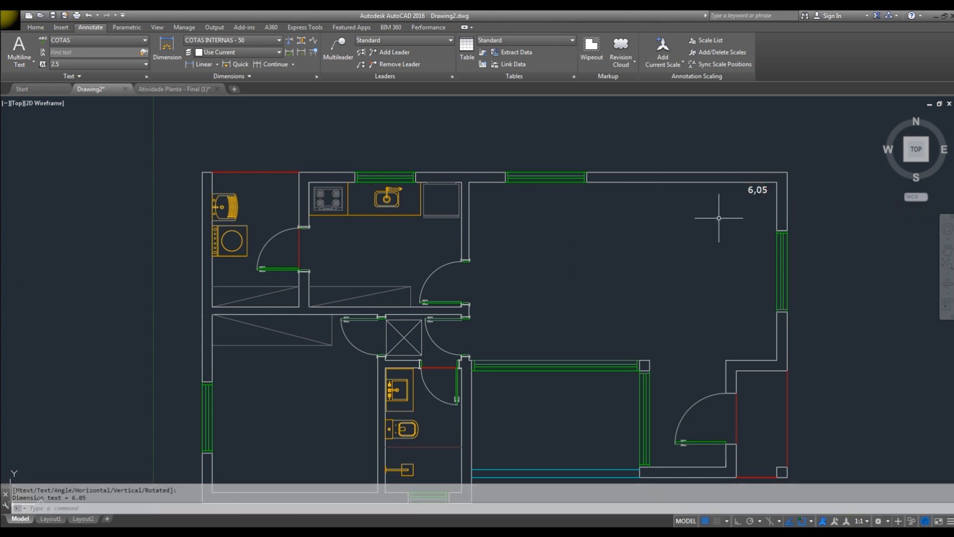
# - Make COTAS EXTERNAS - 50 the current dimension style and add a linear dimension of the plan's overall width above the upper wall
pyautogui.click(267, 41)
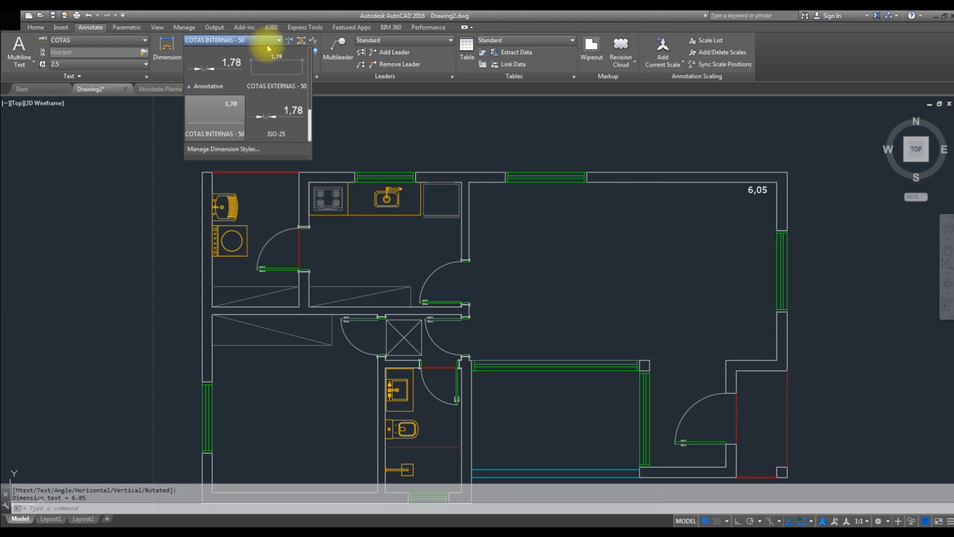
pyautogui.click(275, 65)
pyautogui.moveTo(391, 163); pyautogui.dragTo(379, 181, button='middle')
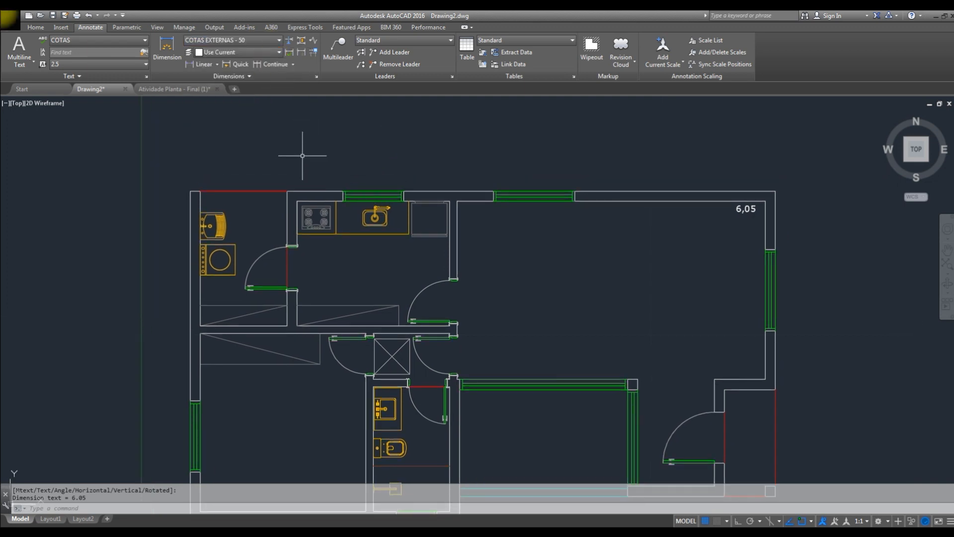
pyautogui.write('DLI')
pyautogui.press('Return')
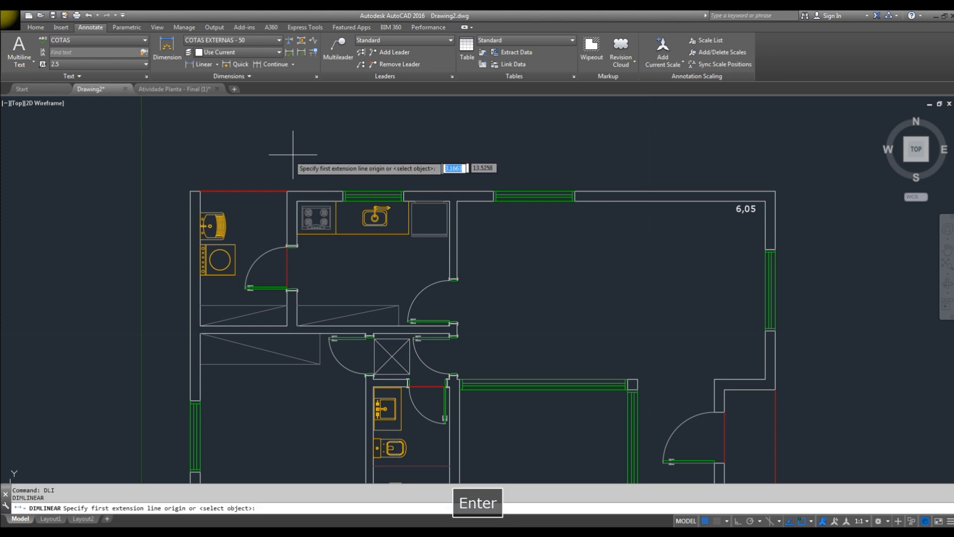
pyautogui.click(190, 191)
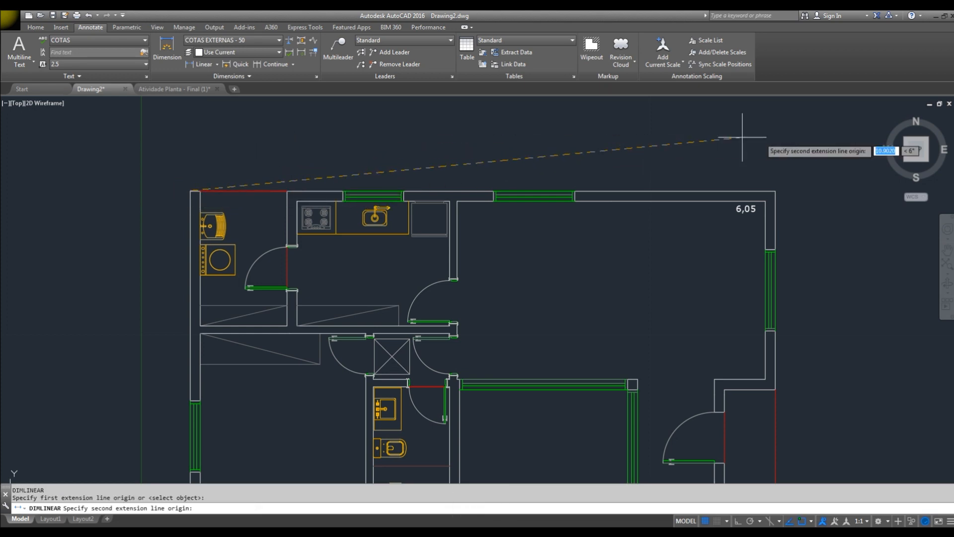
pyautogui.click(776, 190)
pyautogui.click(553, 155)
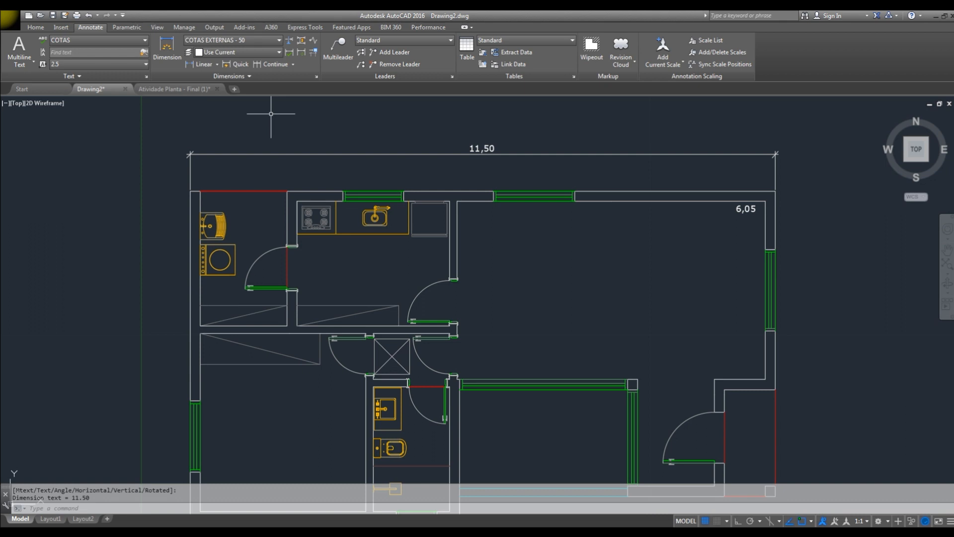
# - Draw a closed right triangle above the floor plan with Ortho on, base about 6.54 and vertical right side about 3.93
pyautogui.scroll(-6, 528, 199)
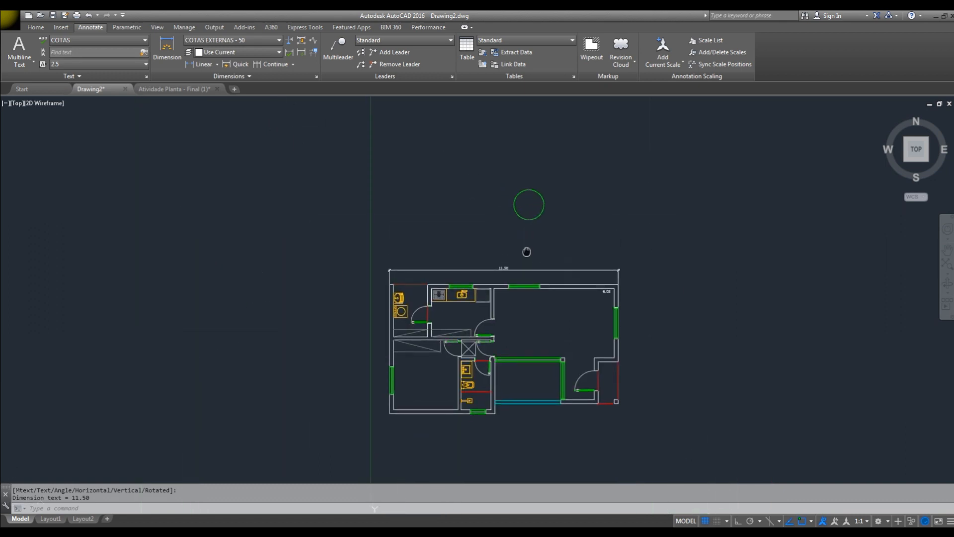
pyautogui.write('l')
pyautogui.press('space')
pyautogui.click(450, 243)
pyautogui.press('F8')
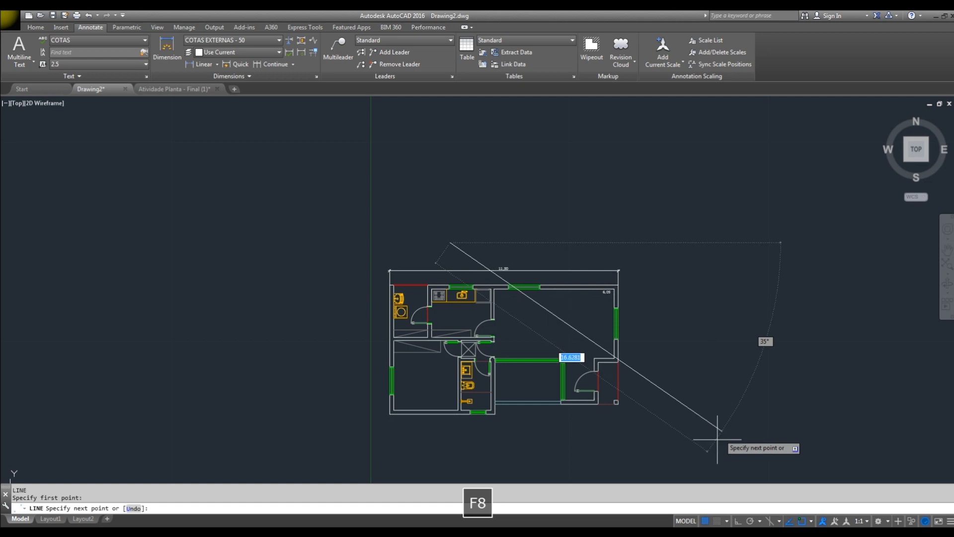
pyautogui.click(739, 522)
pyautogui.click(580, 243)
pyautogui.click(580, 165)
pyautogui.click(450, 243)
pyautogui.scroll(2, 594, 236)
pyautogui.press('Escape')
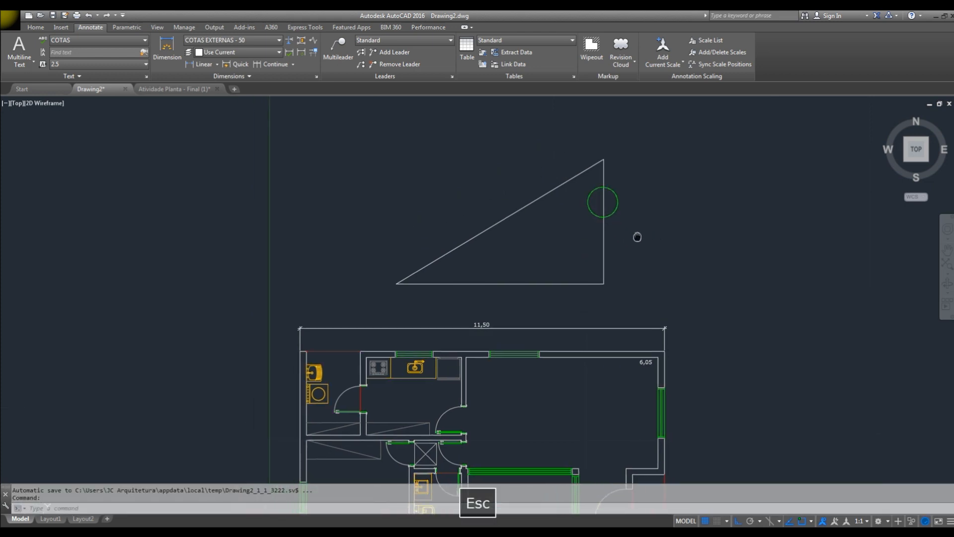
# - Add a linear dimension to the triangle's vertical side, placed to its right
pyautogui.moveTo(633, 230); pyautogui.dragTo(656, 239, button='middle')
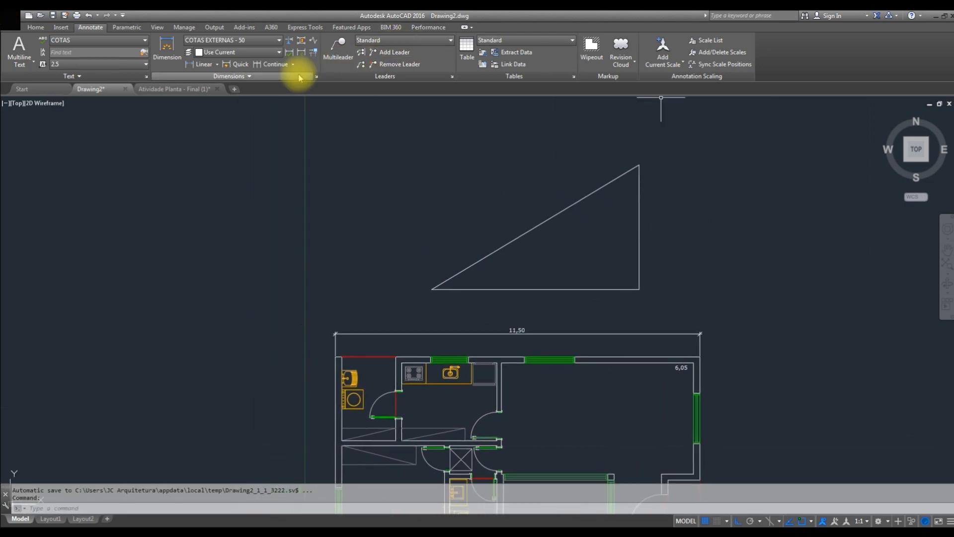
pyautogui.write('DLI')
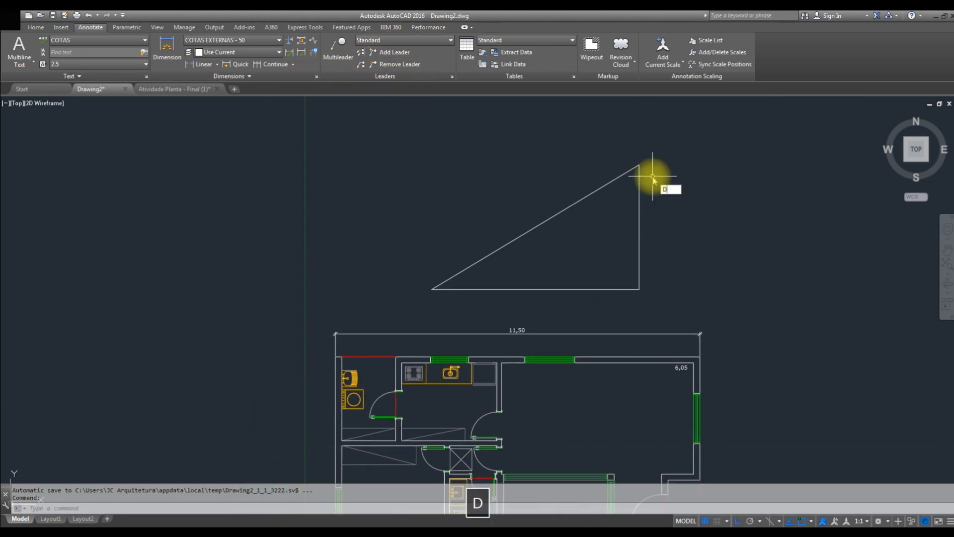
pyautogui.press('Return')
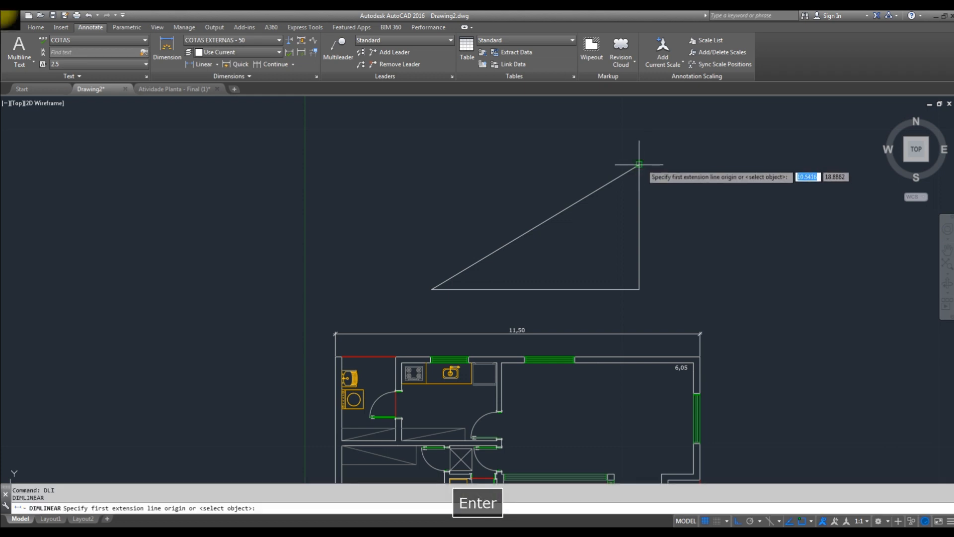
pyautogui.click(639, 165)
pyautogui.click(640, 288)
pyautogui.click(669, 272)
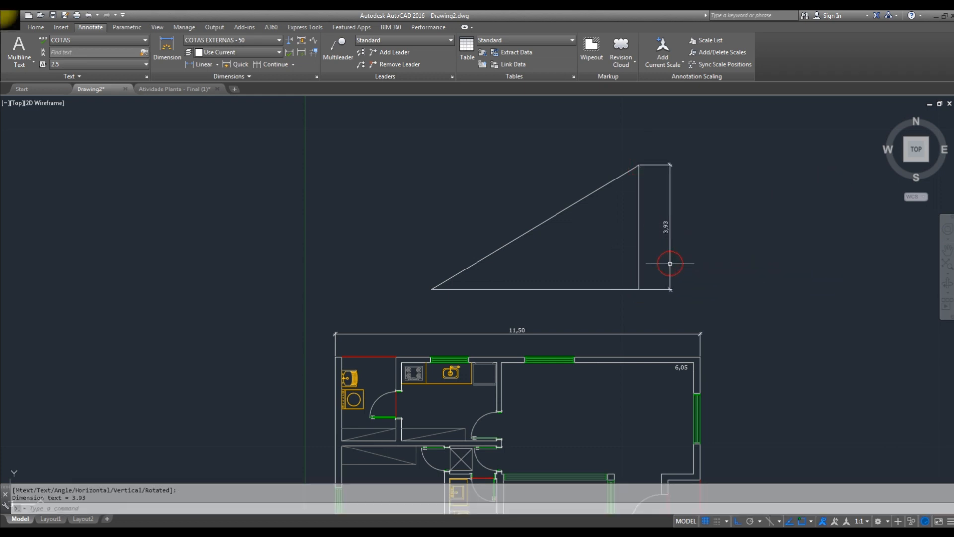
# - Add a linear dimension to the triangle's horizontal base, placed just below it
pyautogui.press('space')
pyautogui.click(433, 289)
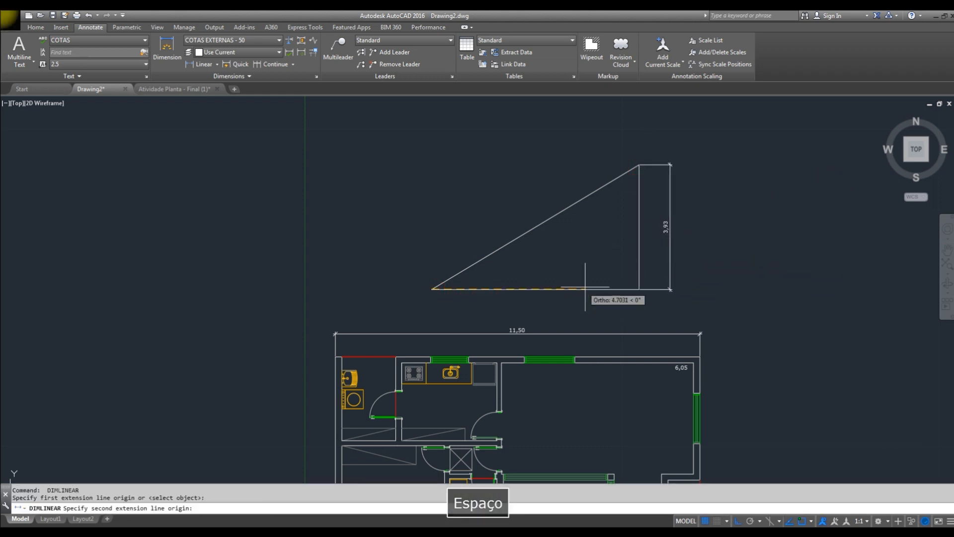
pyautogui.click(639, 288)
pyautogui.click(583, 304)
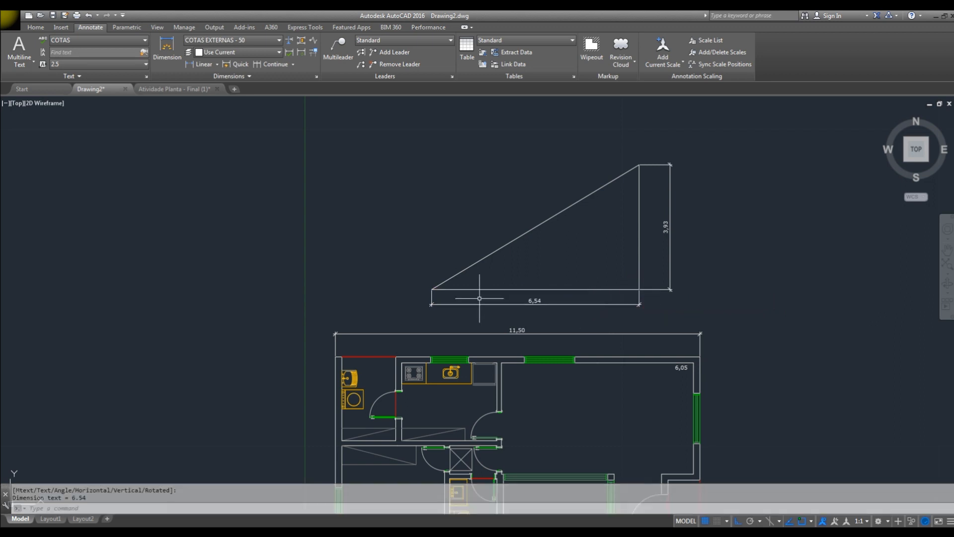
# - Add a horizontal linear dimension between the endpoints of the triangle's sloped side, placed above the triangle
pyautogui.press('space')
pyautogui.click(432, 288)
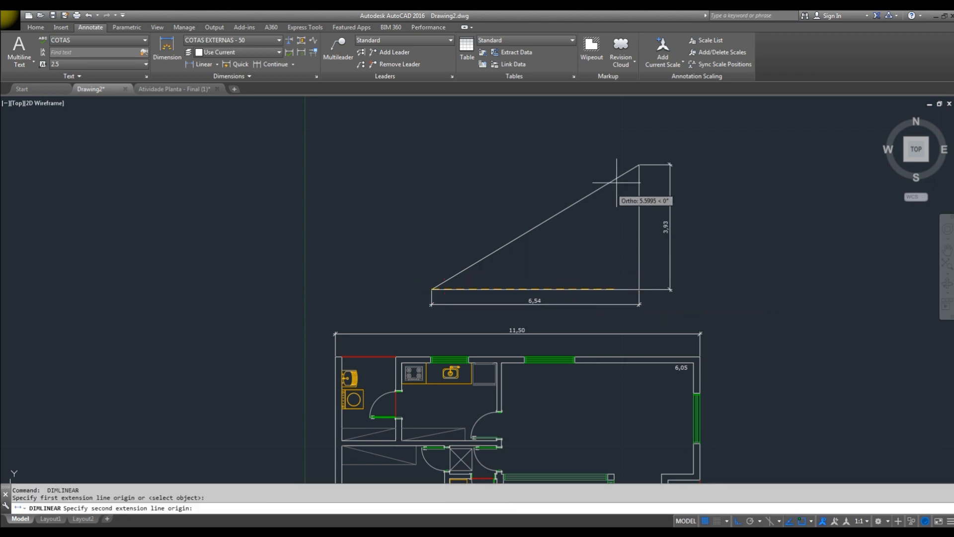
pyautogui.click(639, 164)
pyautogui.click(646, 142)
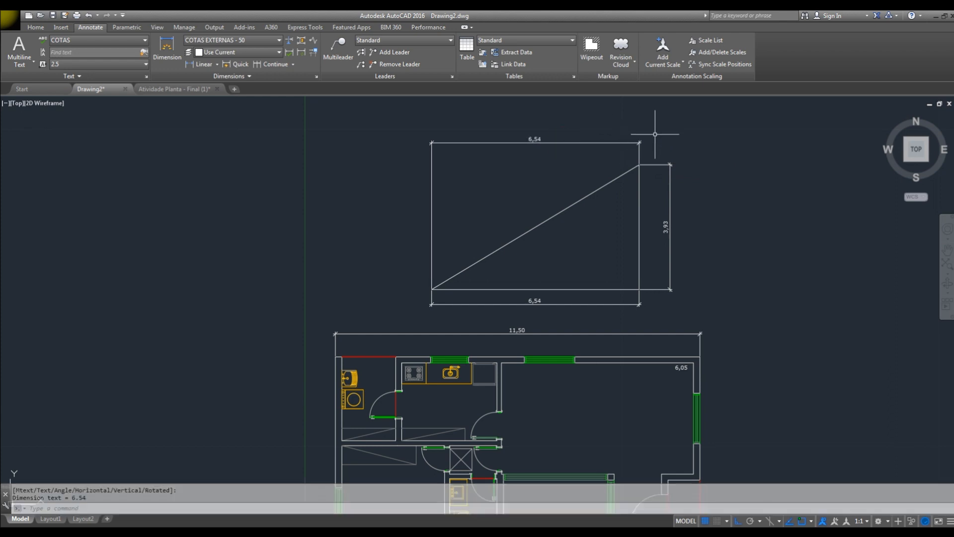
# - Delete the horizontal dimension placed above the triangle
pyautogui.click(700, 145)
pyautogui.click(617, 154)
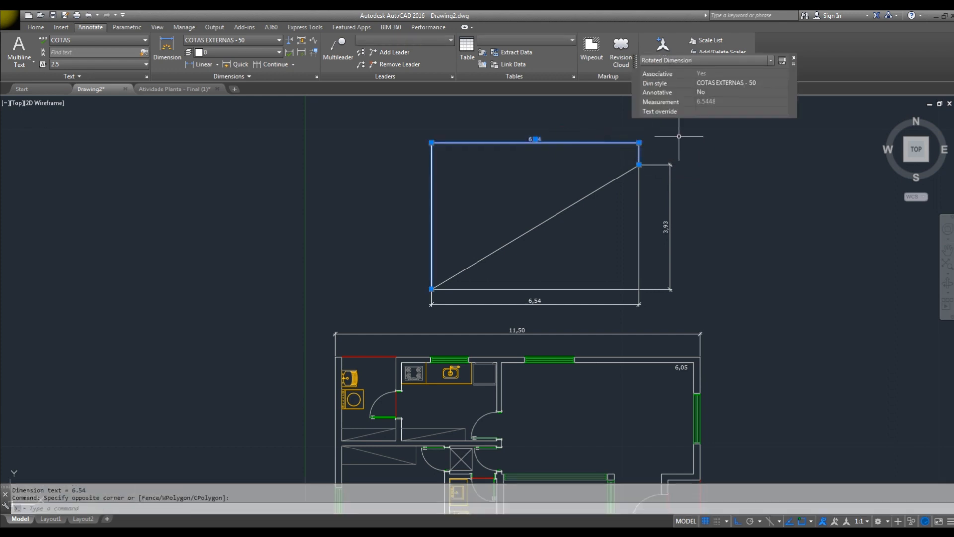
pyautogui.press('Delete')
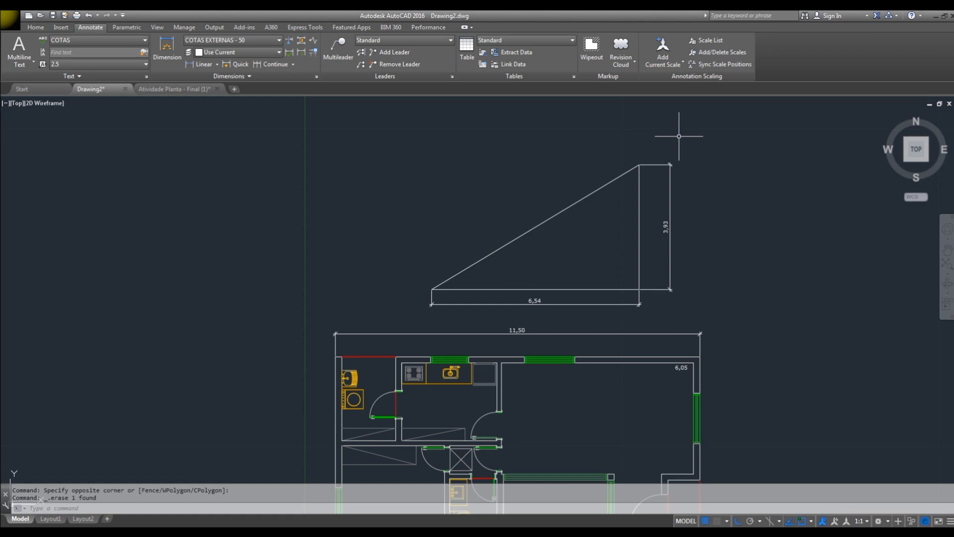
# - Add an aligned dimension between the endpoints of the triangle's sloped side, placed parallel to it on the outside
pyautogui.write('D')
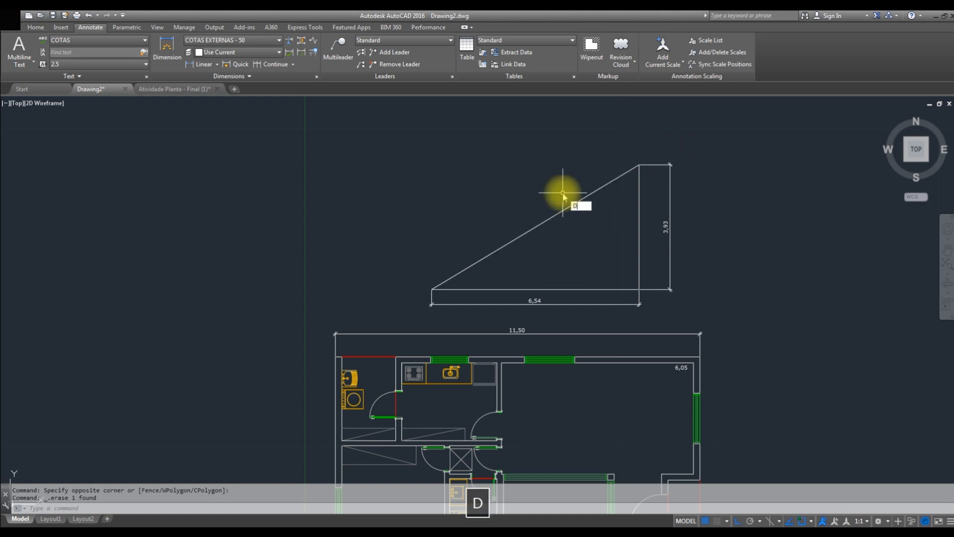
pyautogui.write('AL')
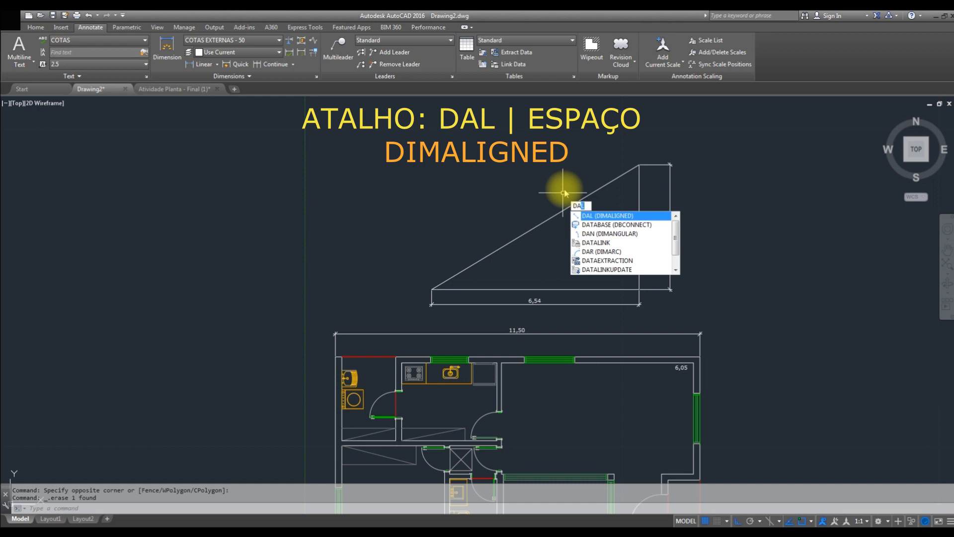
pyautogui.write('L')
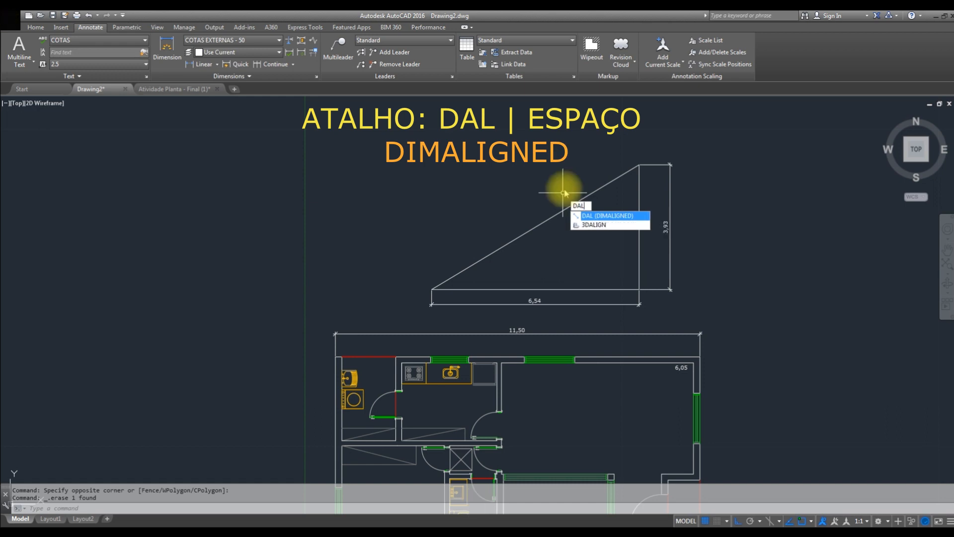
pyautogui.press('Return')
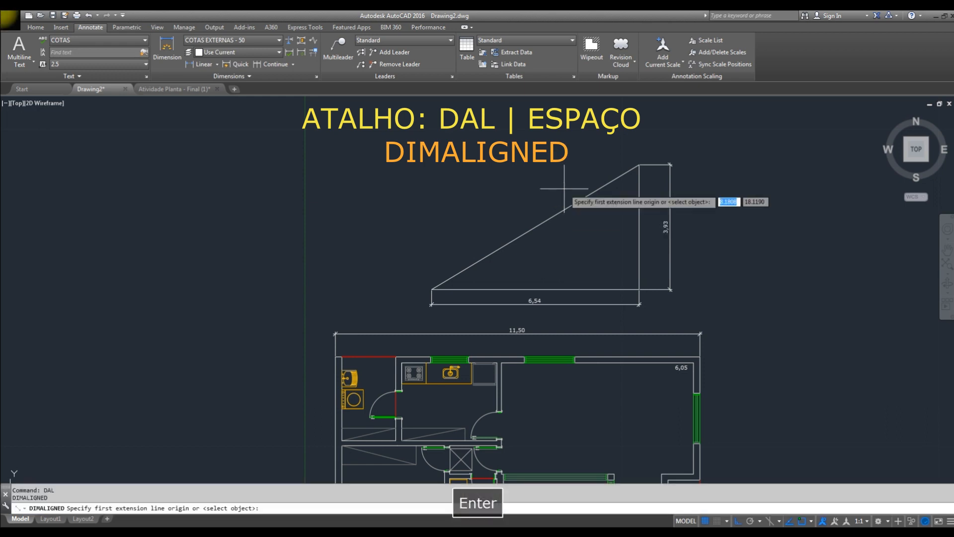
pyautogui.click(432, 289)
pyautogui.click(639, 165)
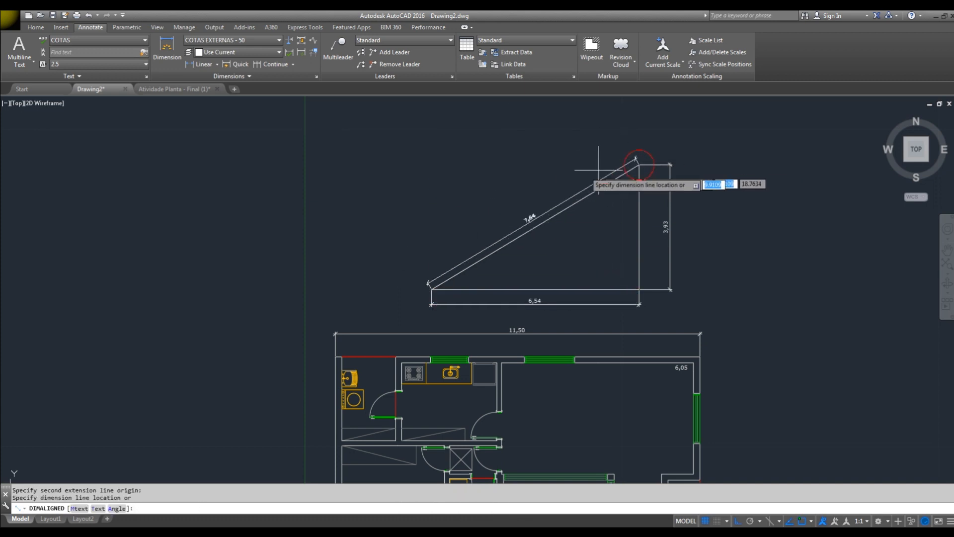
pyautogui.click(522, 206)
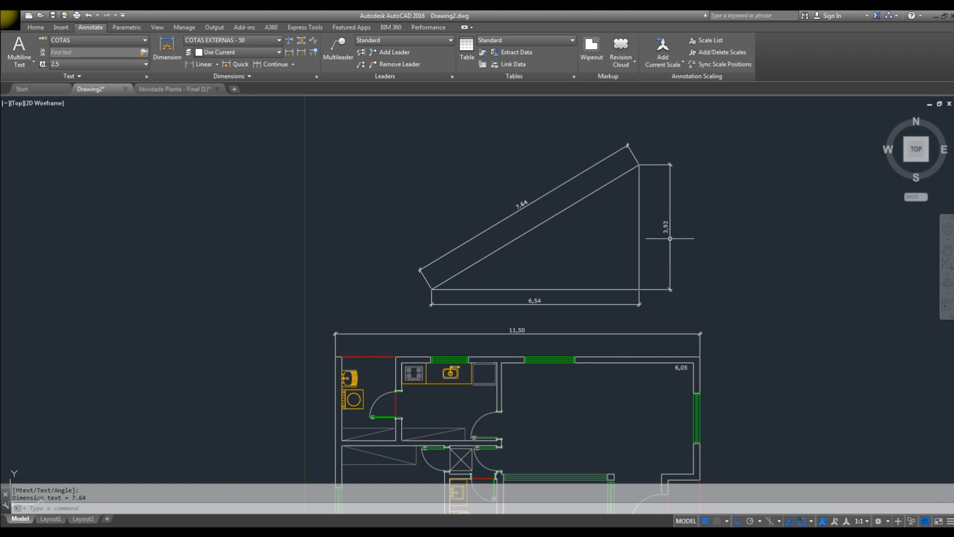
# - Add an angular dimension between the triangle's base and sloped side, with its arc inside the triangle
pyautogui.moveTo(661, 279); pyautogui.dragTo(660, 259, button='middle')
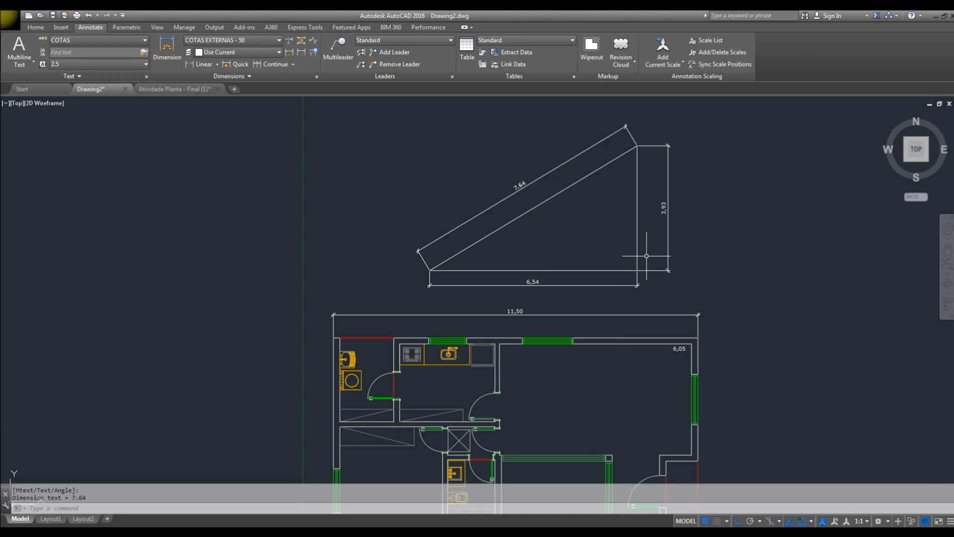
pyautogui.write('DAN')
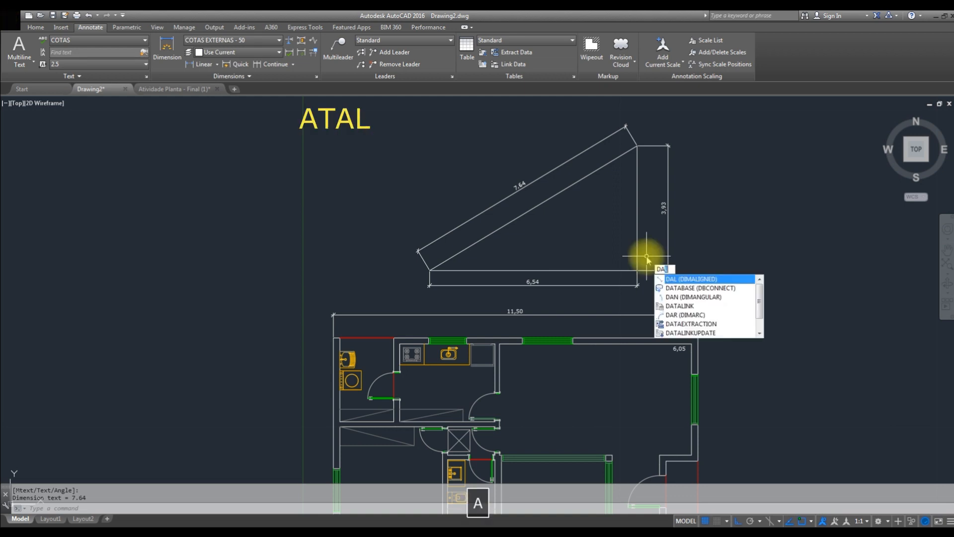
pyautogui.press('Return')
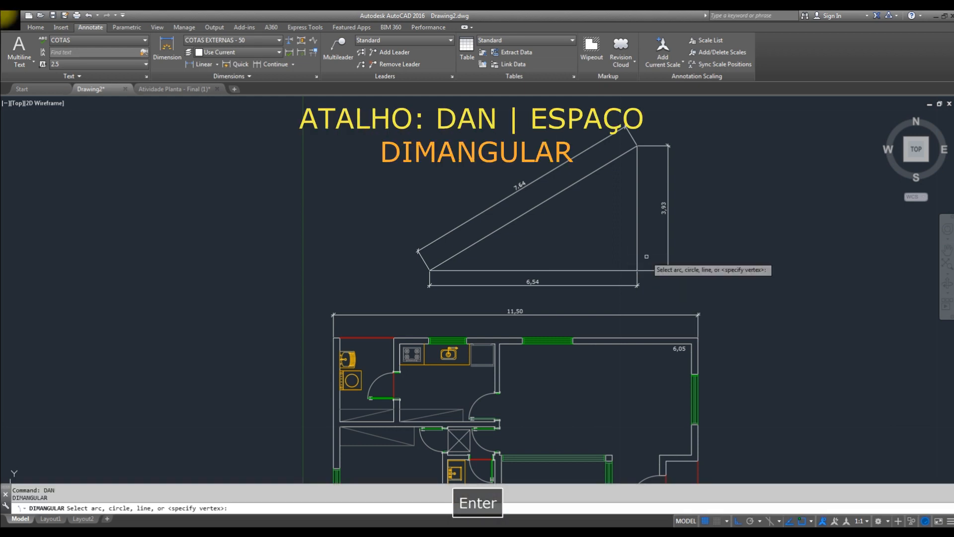
pyautogui.moveTo(614, 273); pyautogui.dragTo(651, 259, button='middle')
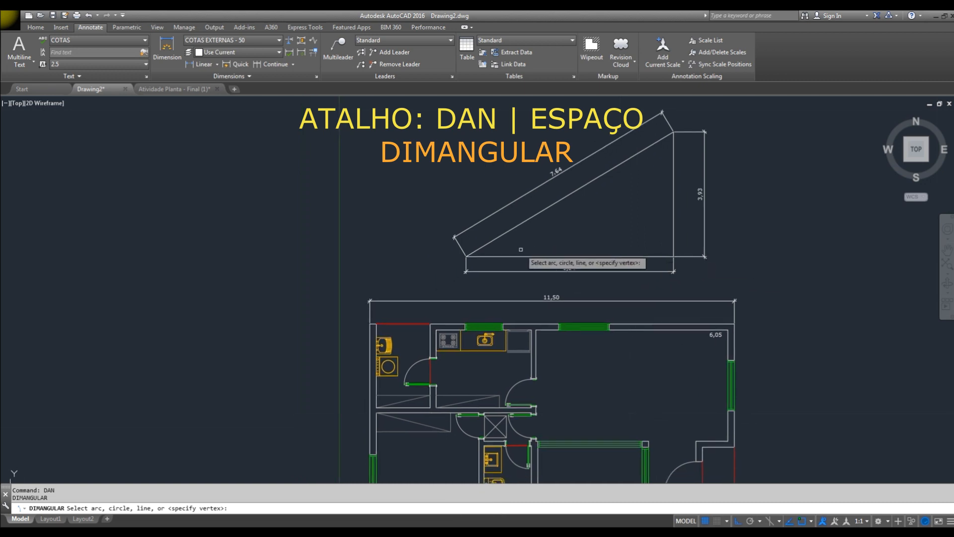
pyautogui.scroll(2, 523, 249)
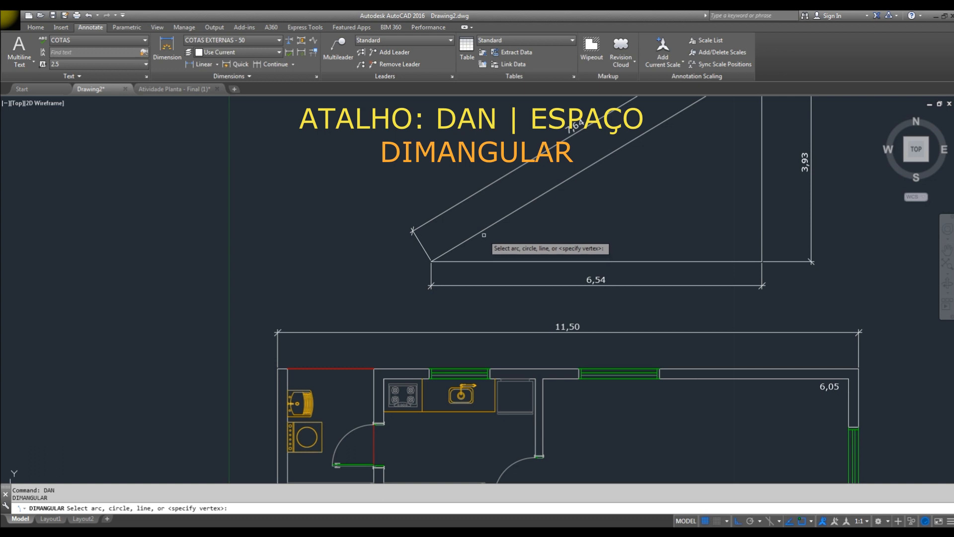
pyautogui.moveTo(521, 238)
pyautogui.mouseDown(button='middle')
pyautogui.moveTo(479, 238)
pyautogui.moveTo(446, 264)
pyautogui.moveTo(451, 282)
pyautogui.mouseUp(button='middle')
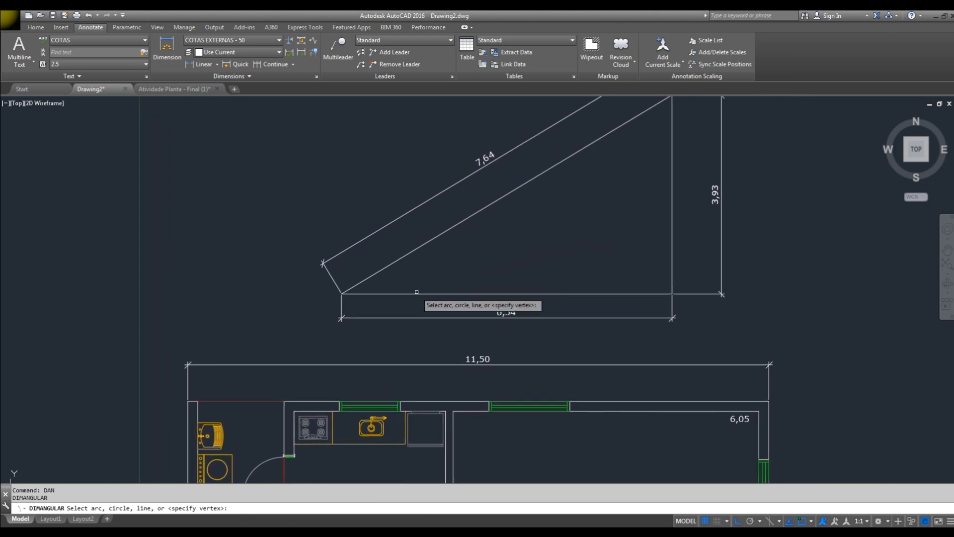
pyautogui.click(417, 293)
pyautogui.click(417, 248)
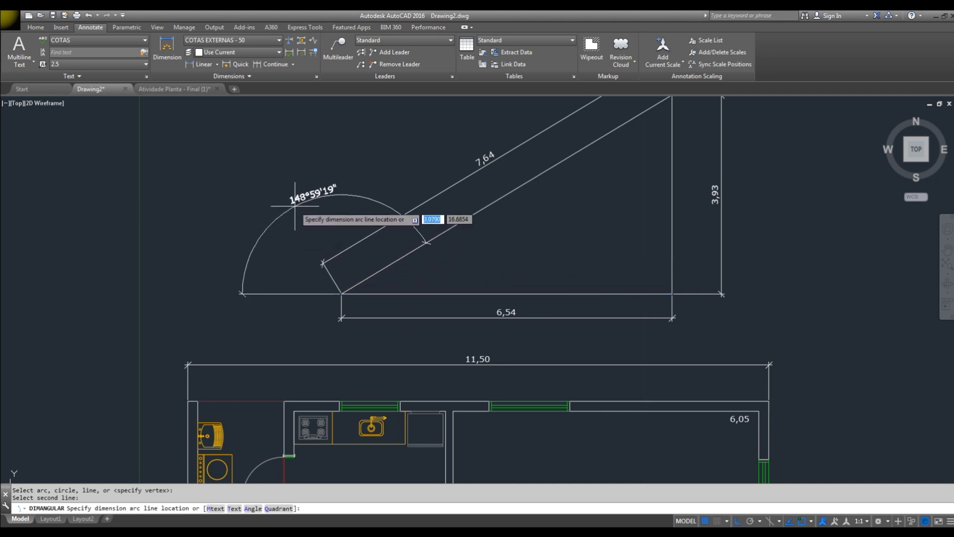
pyautogui.click(453, 267)
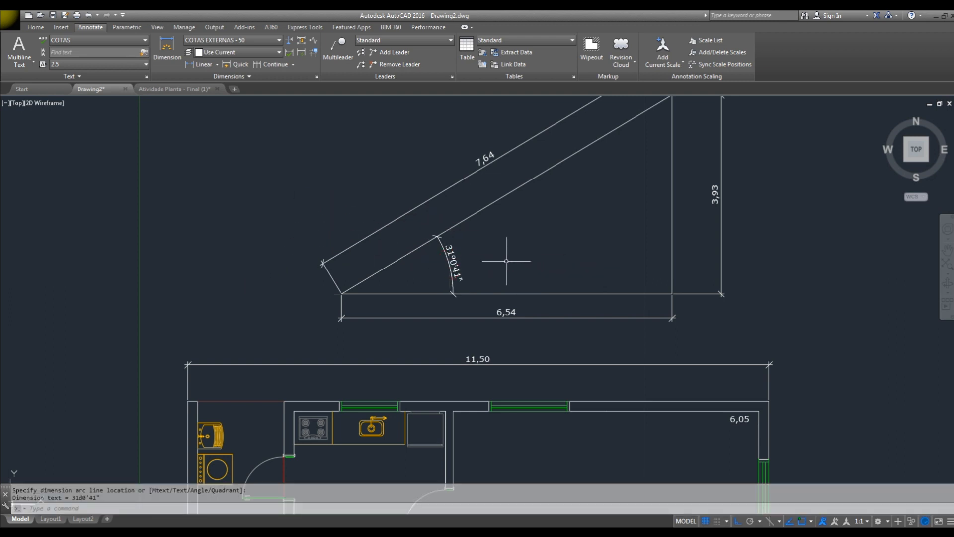
# - Add an angular dimension between the triangle's sloped and vertical sides, with its arc inside the triangle
pyautogui.write('DAN')
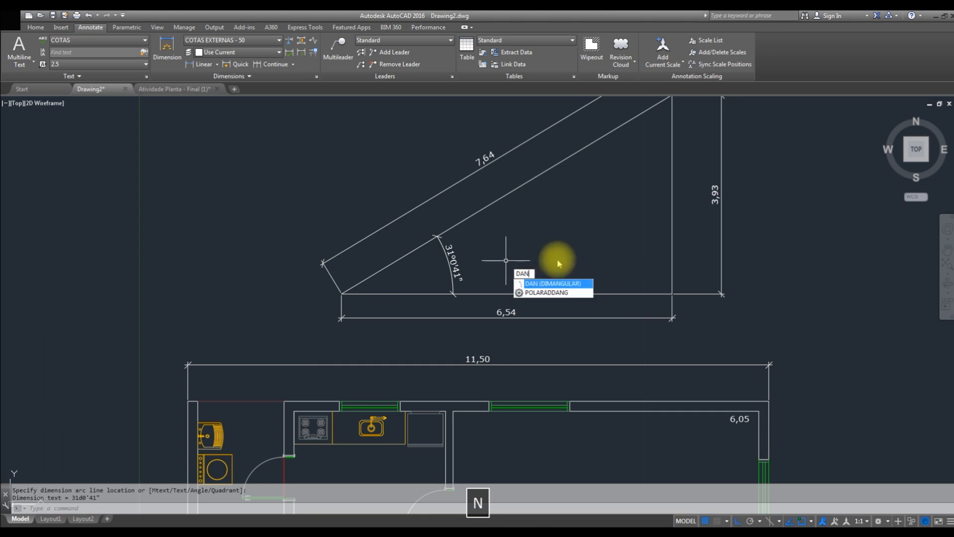
pyautogui.press('space')
pyautogui.moveTo(570, 240); pyautogui.dragTo(552, 290, button='middle')
pyautogui.click(647, 148)
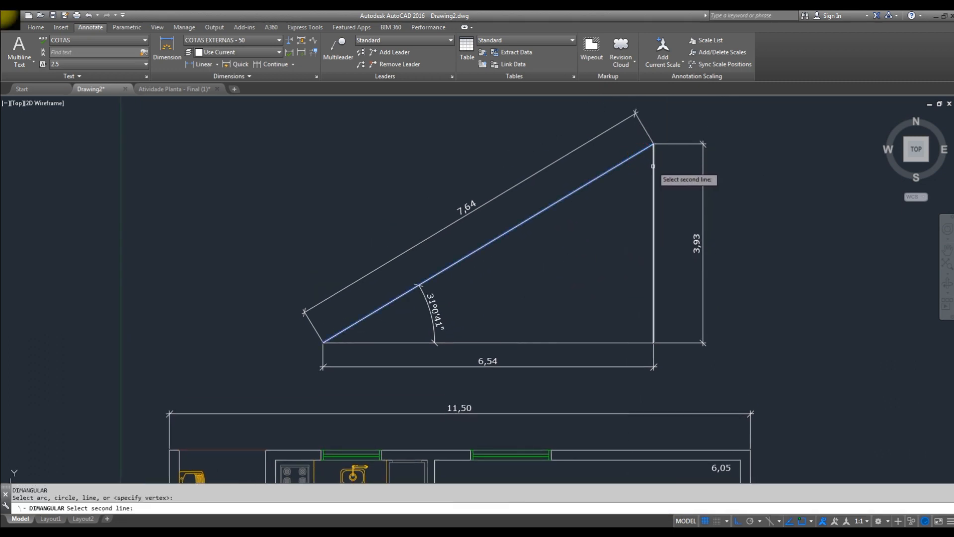
pyautogui.click(653, 166)
pyautogui.click(628, 223)
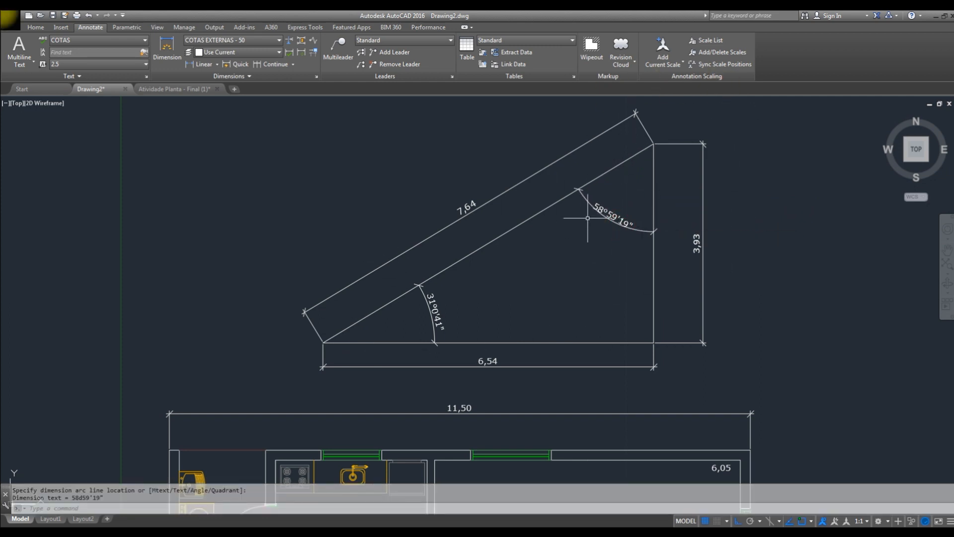
# - Draw a three-point arc about 7.27 long with Ortho off, left of the triangle and opening toward the upper right
pyautogui.moveTo(619, 263); pyautogui.dragTo(629, 255, button='middle')
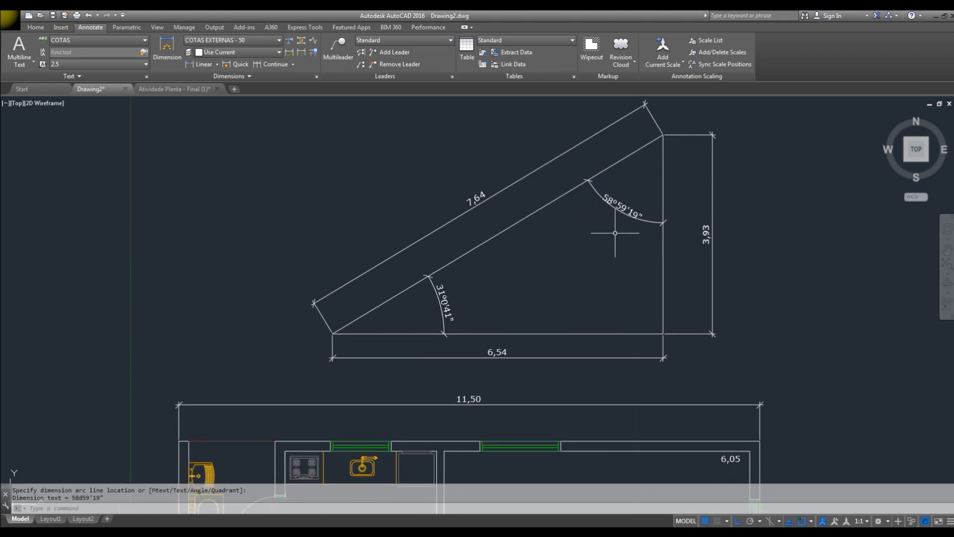
pyautogui.scroll(4, 616, 207)
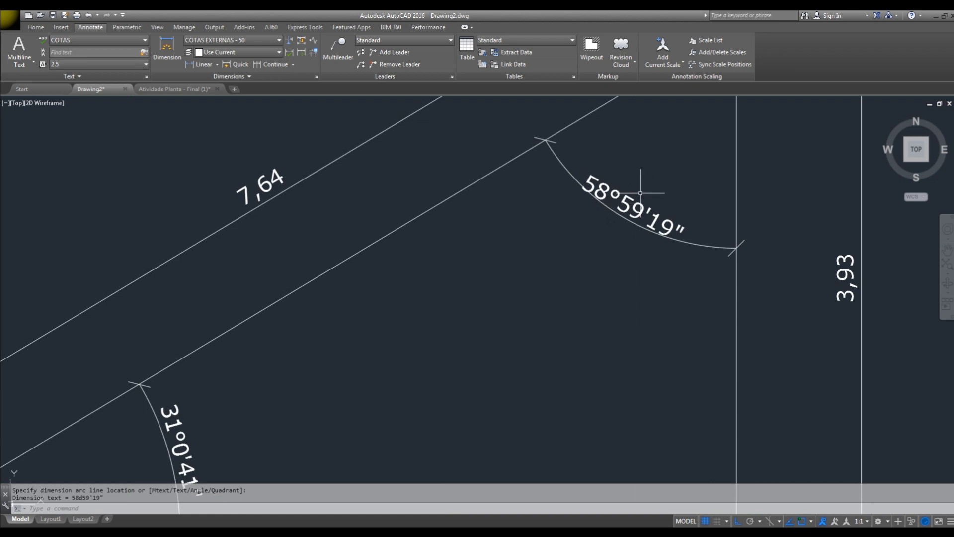
pyautogui.scroll(-5, 675, 206)
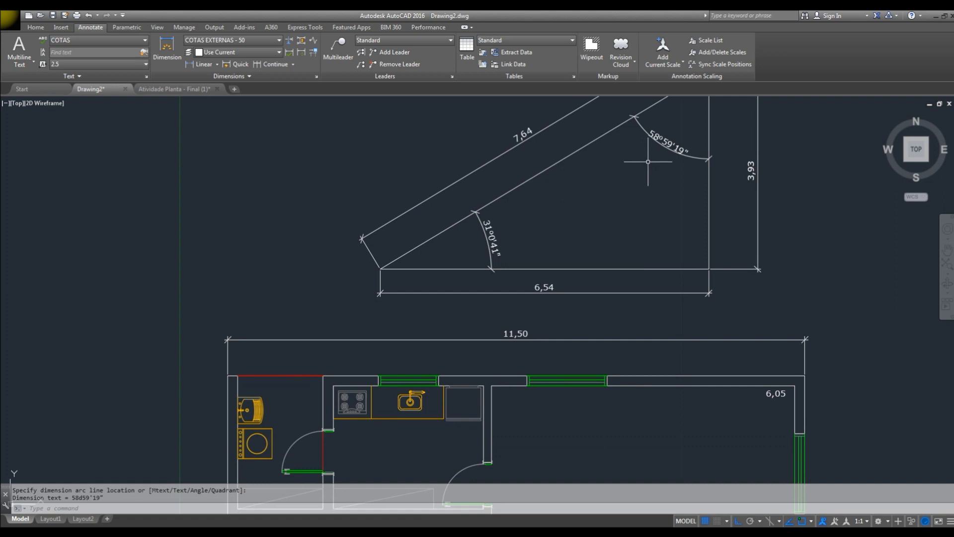
pyautogui.moveTo(601, 265); pyautogui.dragTo(746, 275, button='middle')
pyautogui.scroll(-2, 722, 274)
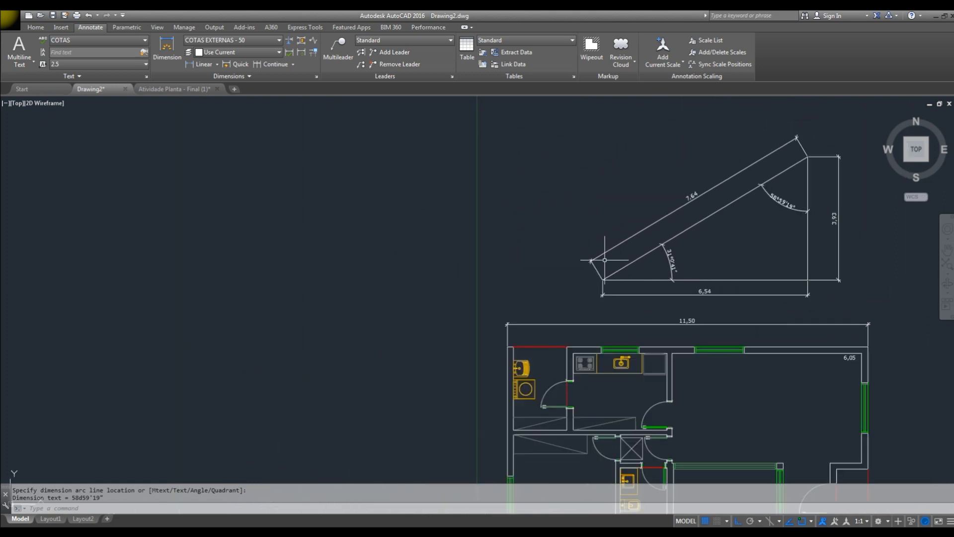
pyautogui.write('A')
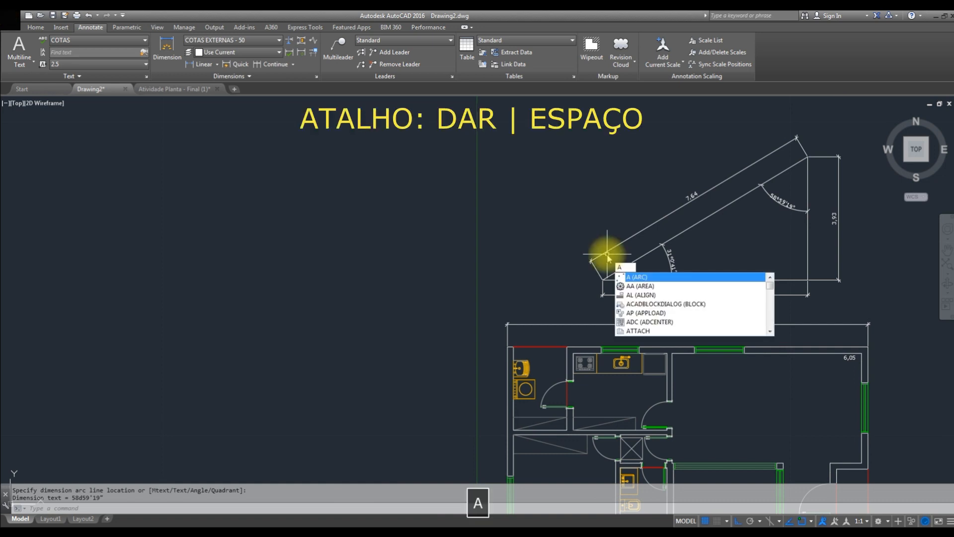
pyautogui.press('space')
pyautogui.moveTo(473, 297); pyautogui.dragTo(585, 277, button='middle')
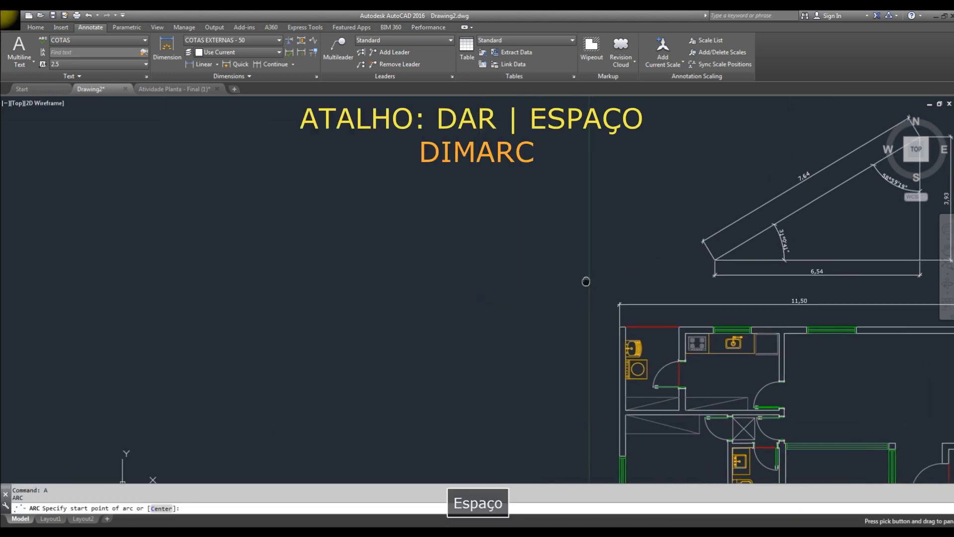
pyautogui.click(471, 202)
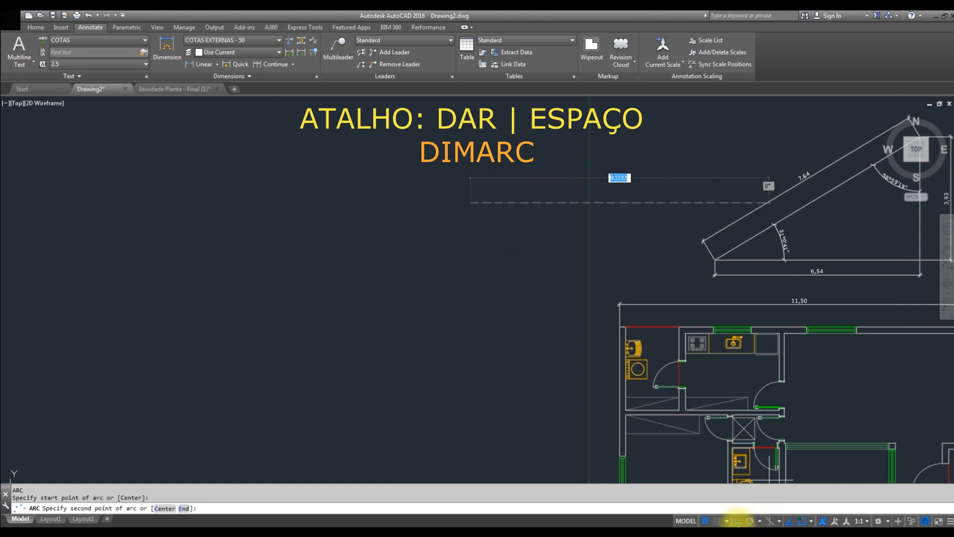
pyautogui.click(738, 521)
pyautogui.click(522, 332)
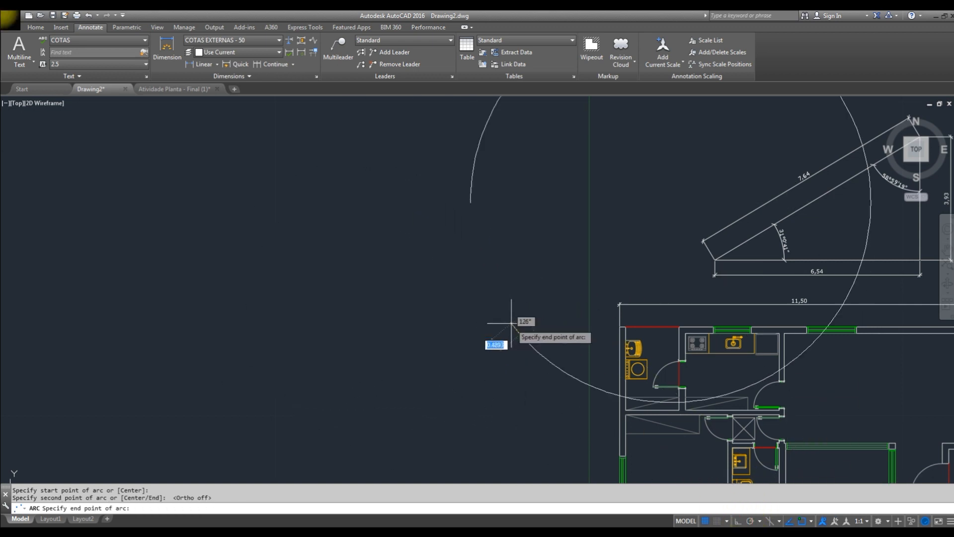
pyautogui.click(581, 322)
# - Add an arc length dimension to the new arc, placed on its inner side
pyautogui.scroll(3, 503, 204)
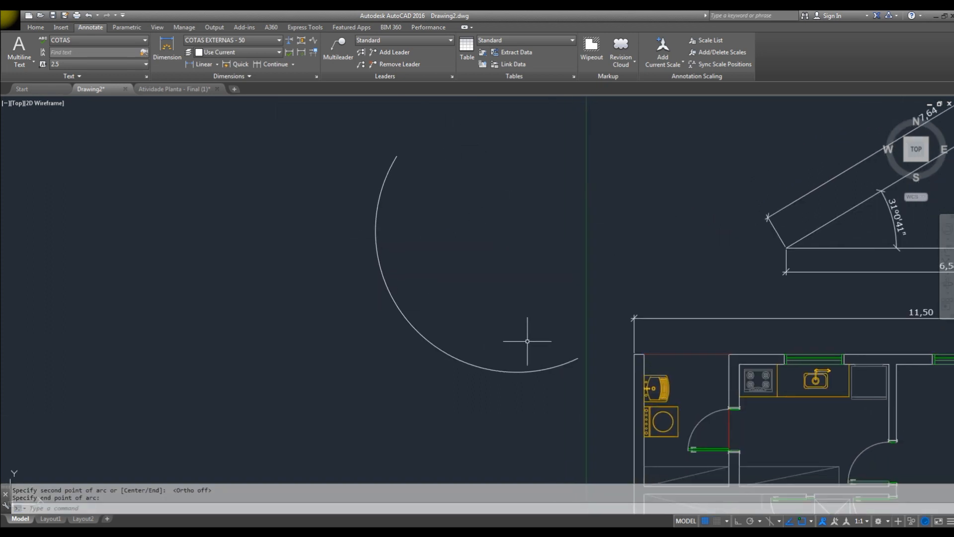
pyautogui.write('DAR')
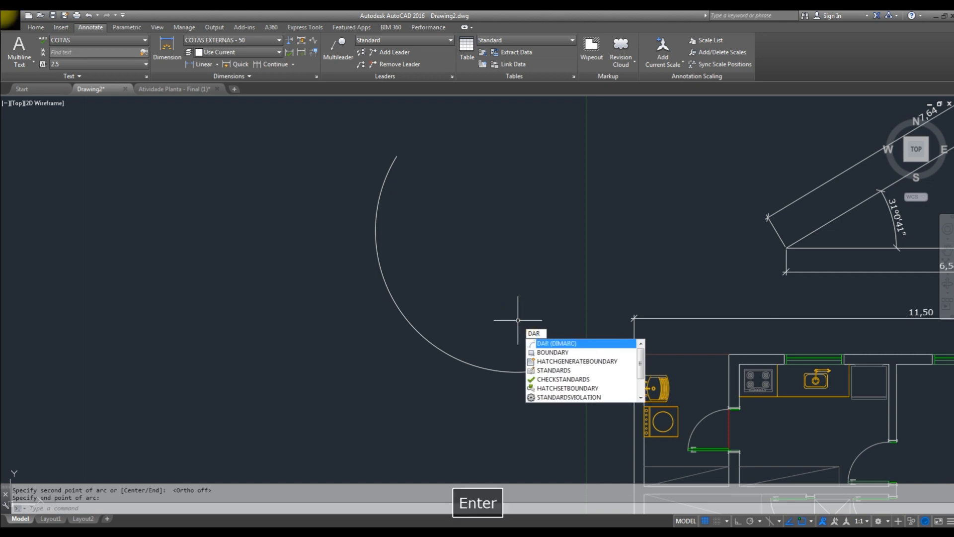
pyautogui.press('Return')
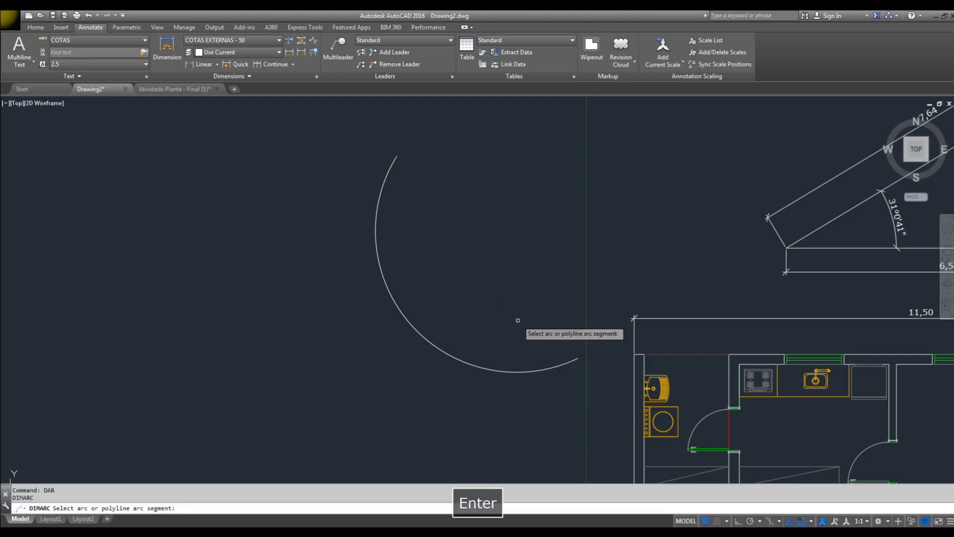
pyautogui.click(410, 322)
pyautogui.click(429, 297)
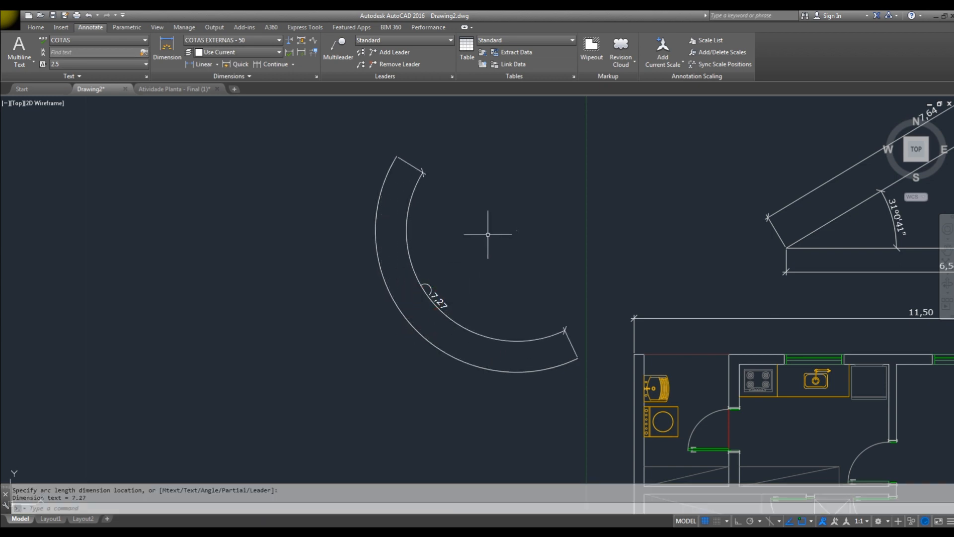
# - Erase the dimensioned triangle, the dimensioned arc and the overall width dimension above the floor plan
pyautogui.scroll(4, 455, 276)
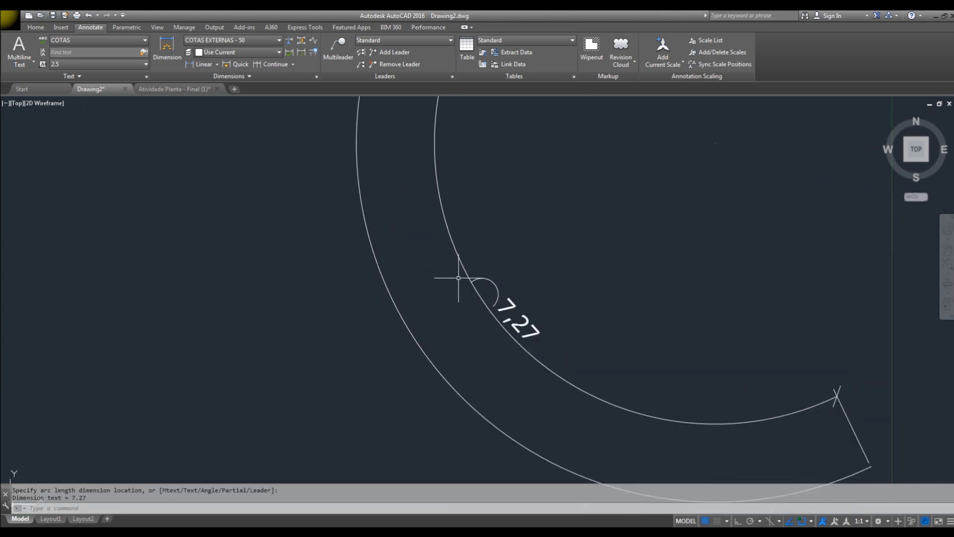
pyautogui.scroll(-3, 480, 271)
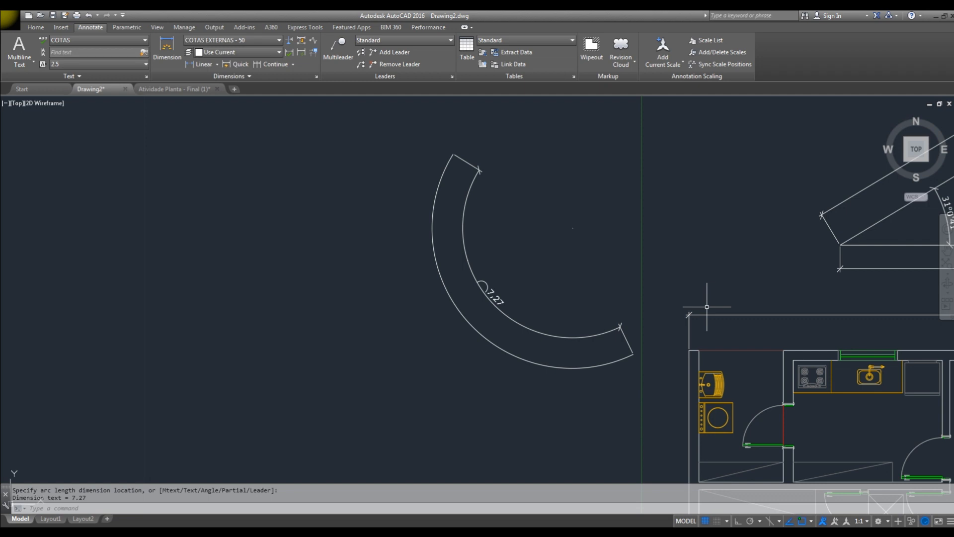
pyautogui.scroll(-4, 576, 211)
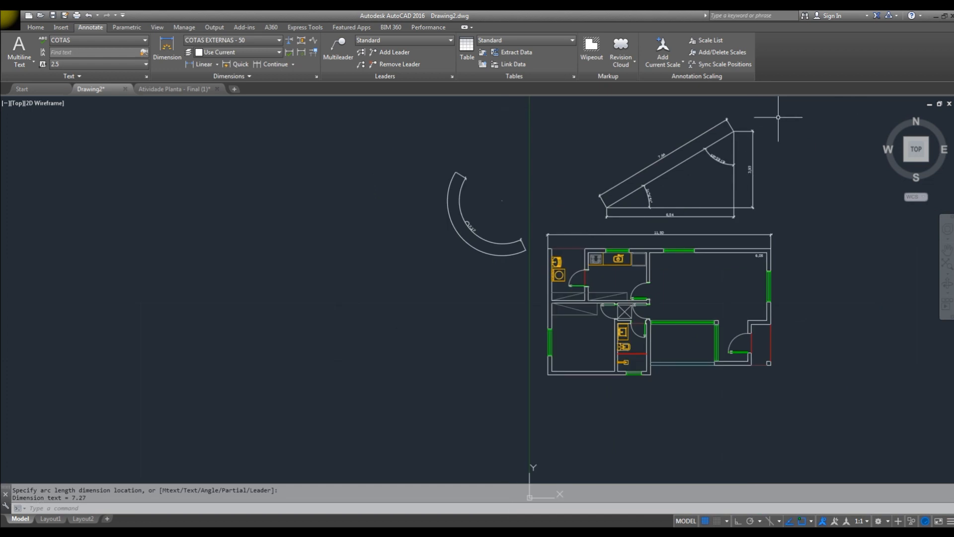
pyautogui.click(783, 100)
pyautogui.click(531, 220)
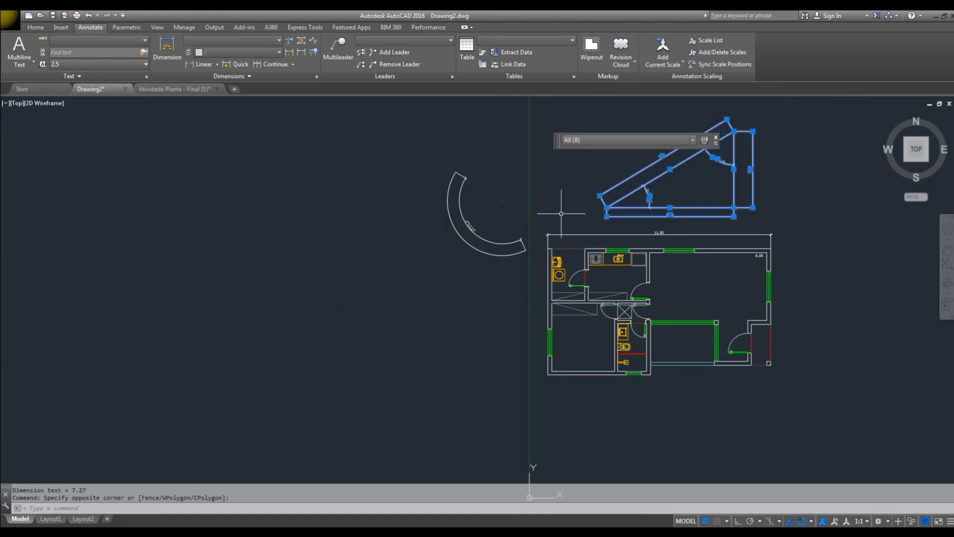
pyautogui.press('Delete')
pyautogui.click(494, 160)
pyautogui.click(401, 287)
pyautogui.press('Delete')
pyautogui.click(806, 209)
pyautogui.click(537, 242)
pyautogui.press('Delete')
pyautogui.scroll(2, 525, 100)
pyautogui.moveTo(570, 243); pyautogui.dragTo(501, 204, button='middle')
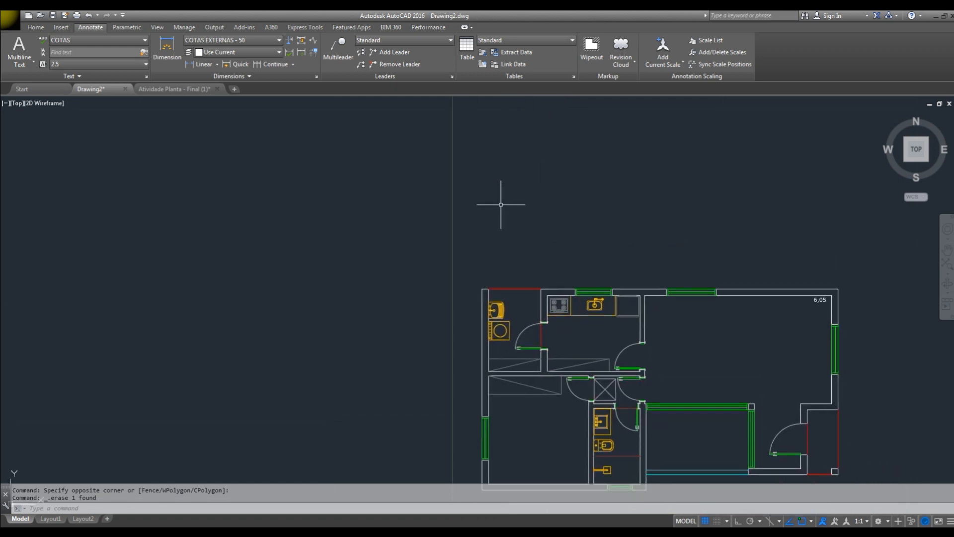
pyautogui.write('DCO')
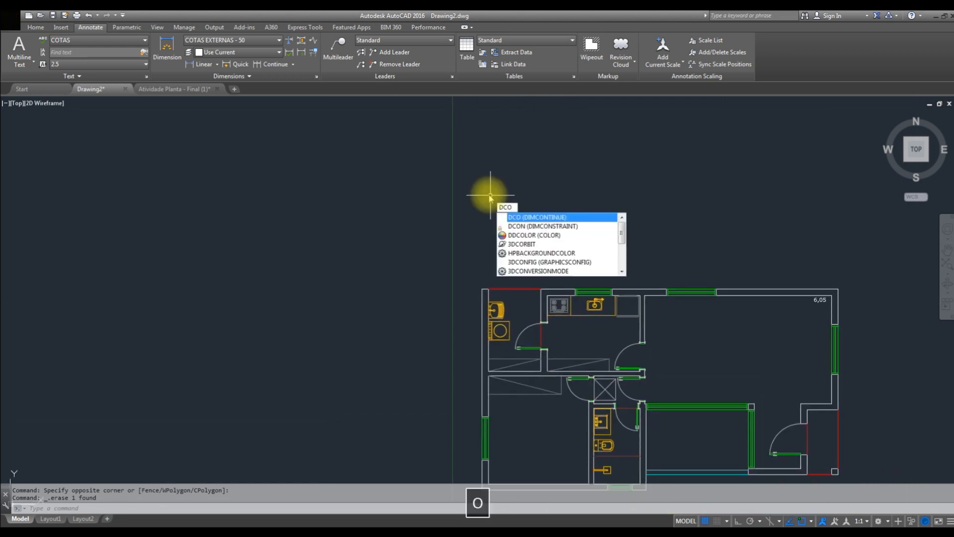
pyautogui.press('Return')
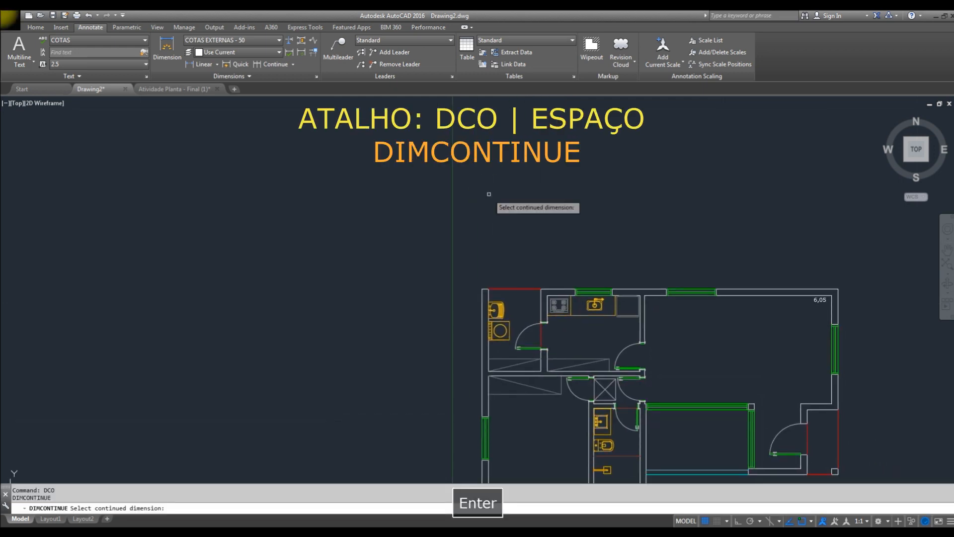
pyautogui.press('Escape')
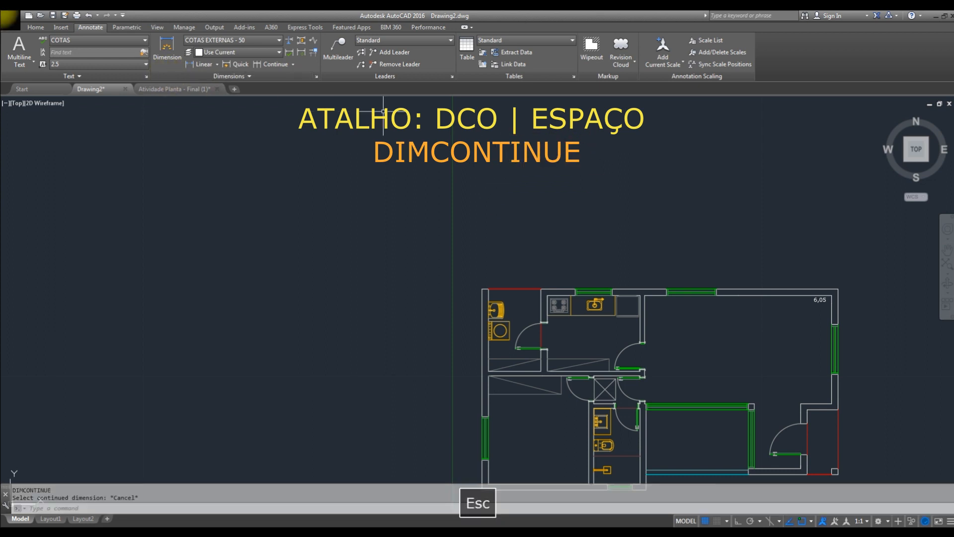
# - Add a linear dimension across the laundry area's open front, between the inner wall faces, placed above the floor plan
pyautogui.scroll(3, 494, 260)
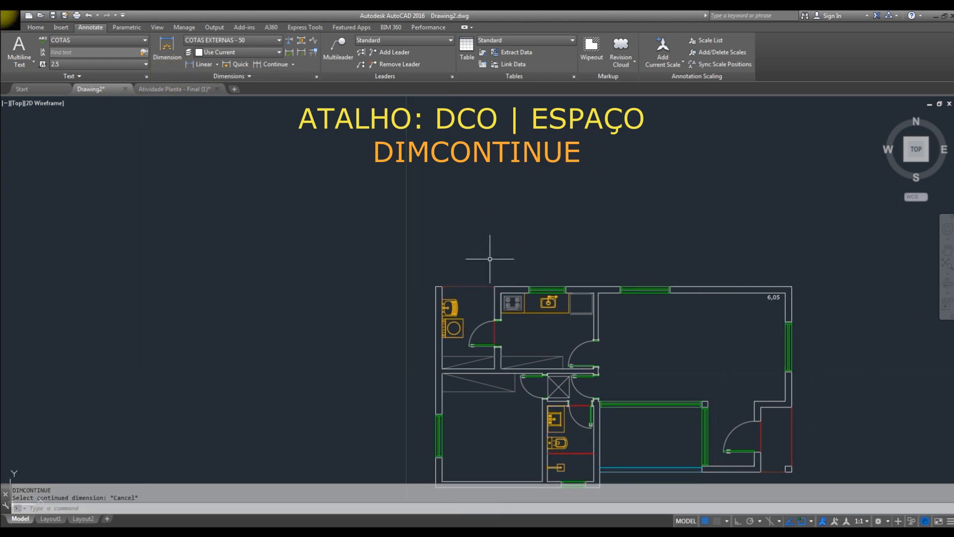
pyautogui.write('DLI')
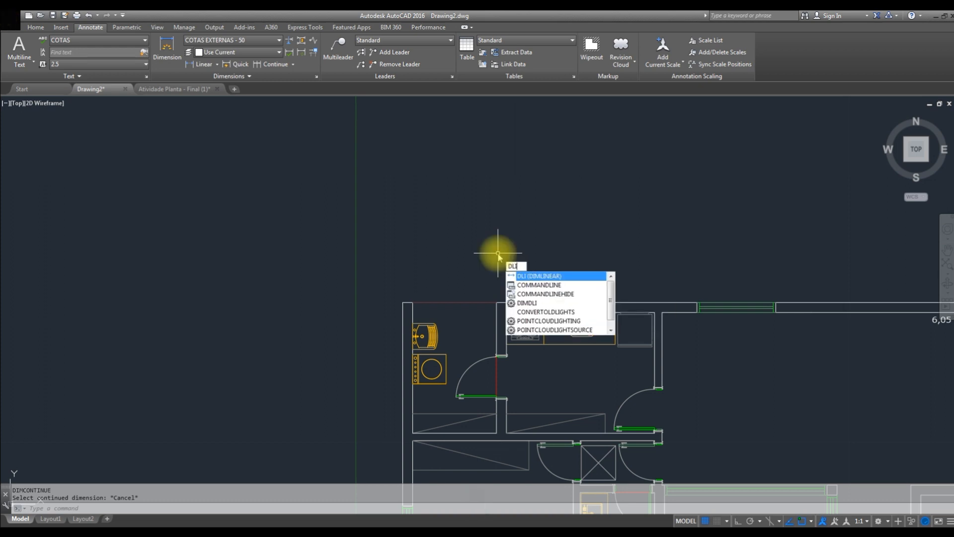
pyautogui.press('Return')
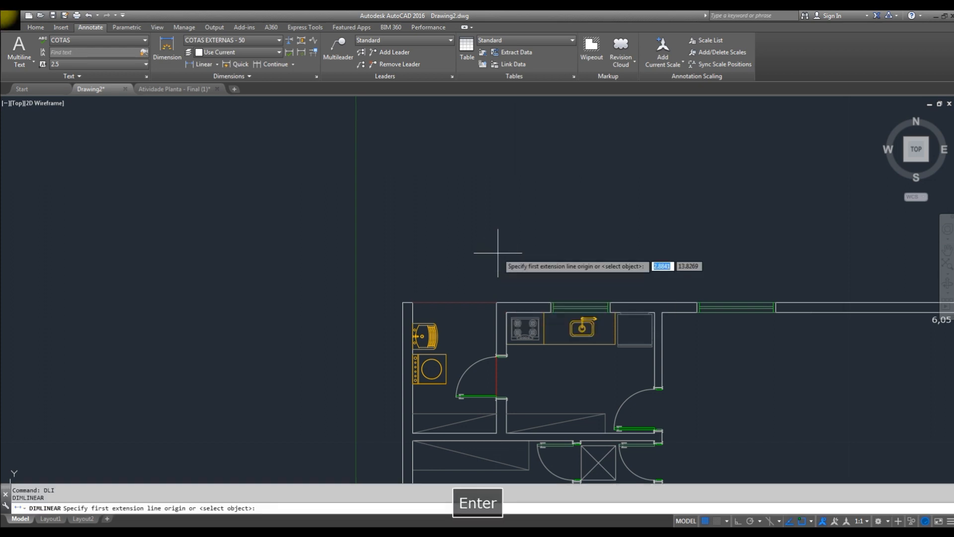
pyautogui.click(412, 302)
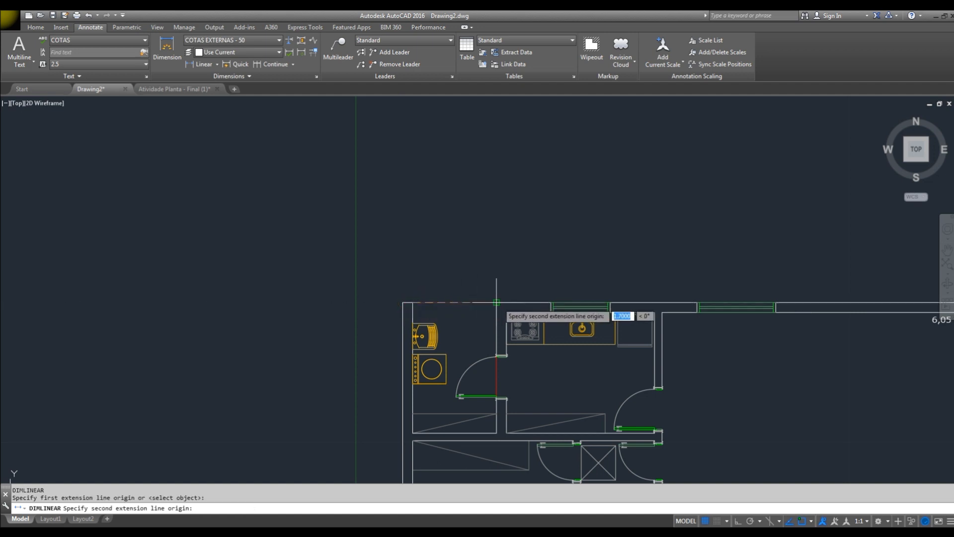
pyautogui.click(497, 302)
pyautogui.click(468, 277)
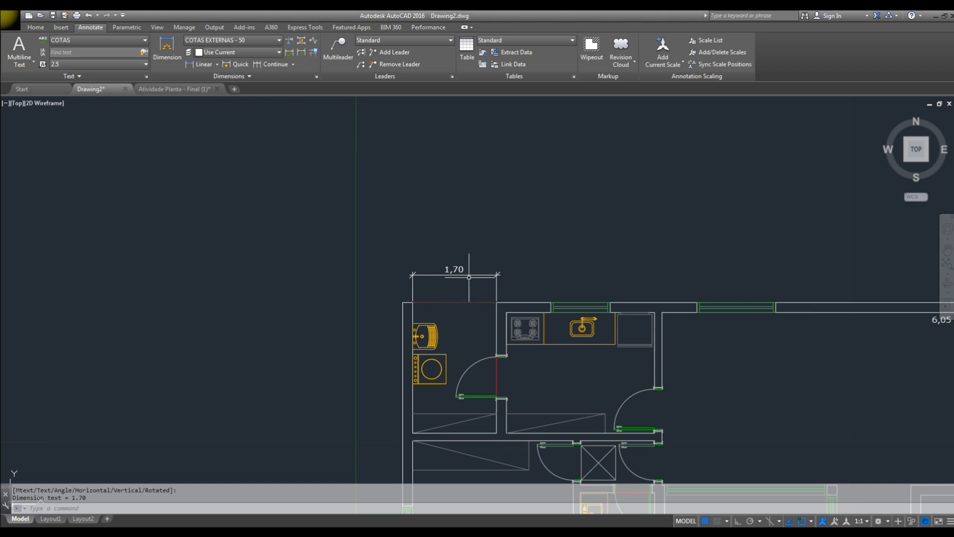
# - Continue the dimension chain along the upper outer wall to both edges of the kitchen window
pyautogui.write('DCO')
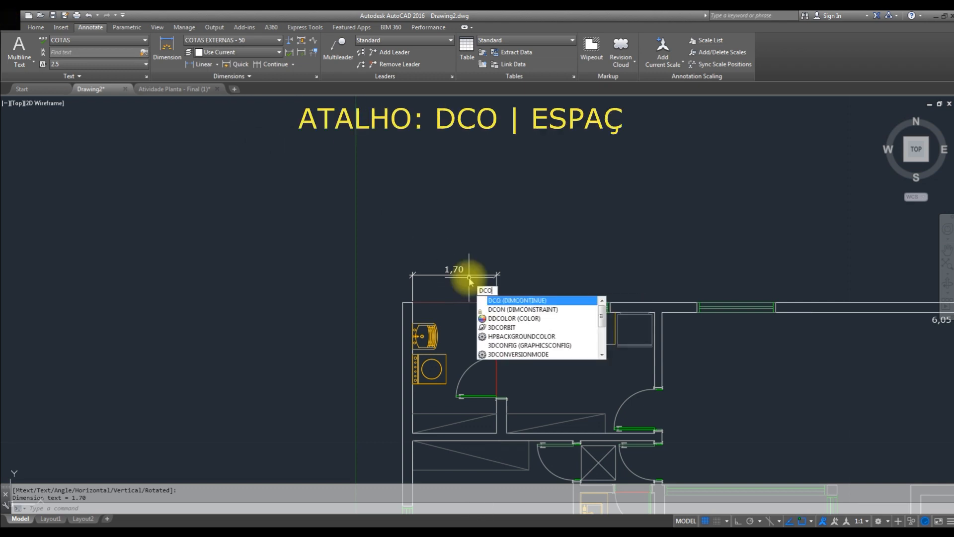
pyautogui.press('Return')
pyautogui.scroll(2, 527, 254)
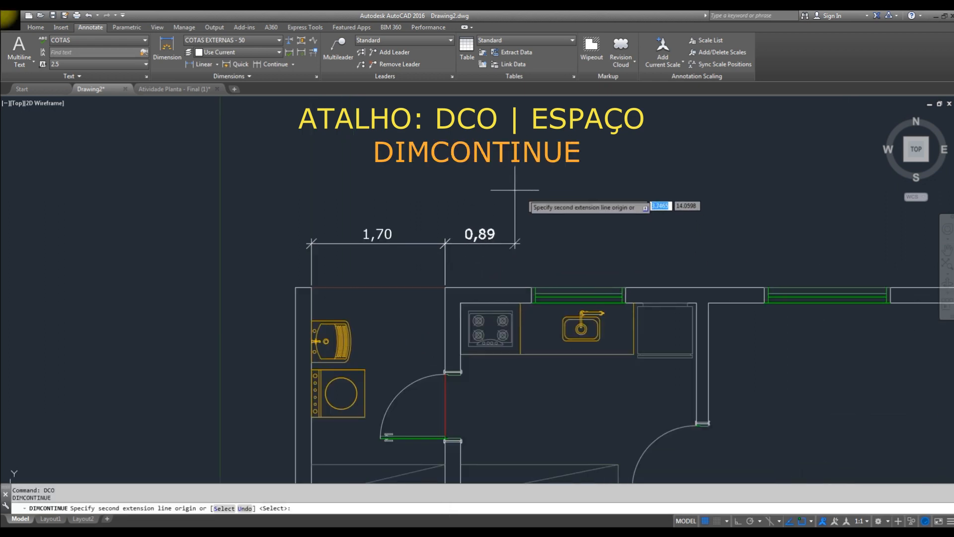
pyautogui.click(532, 287)
pyautogui.click(627, 288)
pyautogui.moveTo(684, 252); pyautogui.dragTo(448, 252, button='middle')
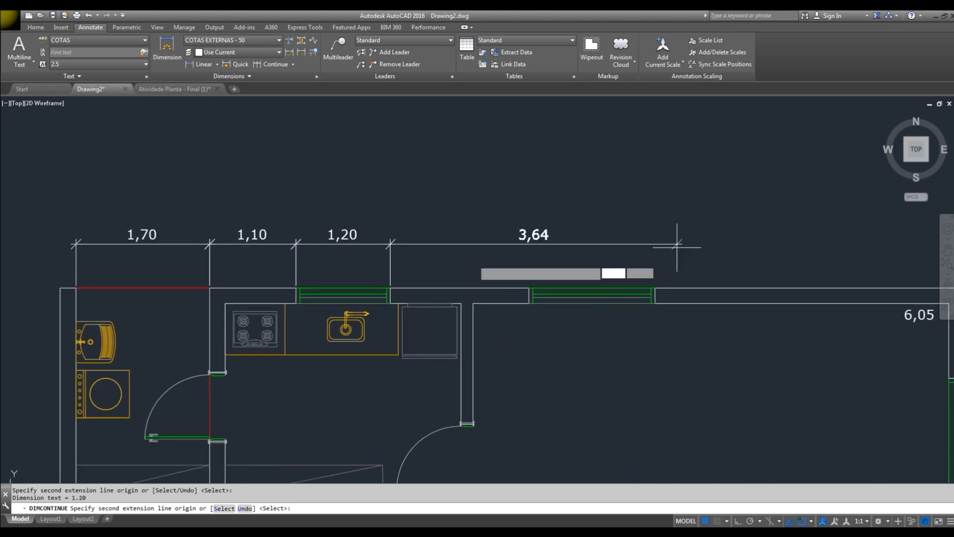
# - Extend the continued dimensions to both edges of the living room window and the plan's upper right outer corner
pyautogui.click(529, 288)
pyautogui.click(651, 288)
pyautogui.moveTo(679, 271); pyautogui.dragTo(472, 281, button='middle')
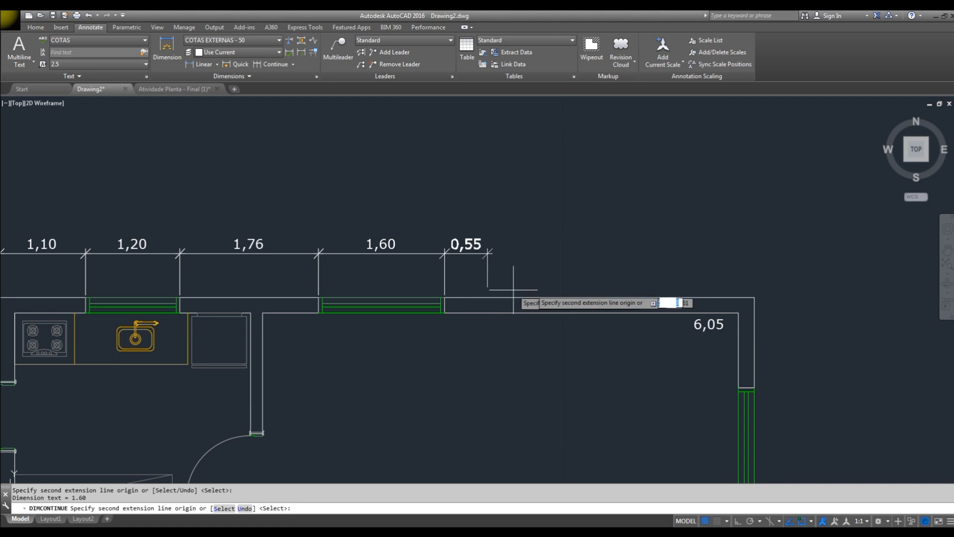
pyautogui.click(753, 297)
pyautogui.scroll(-2, 753, 297)
pyautogui.press('Escape')
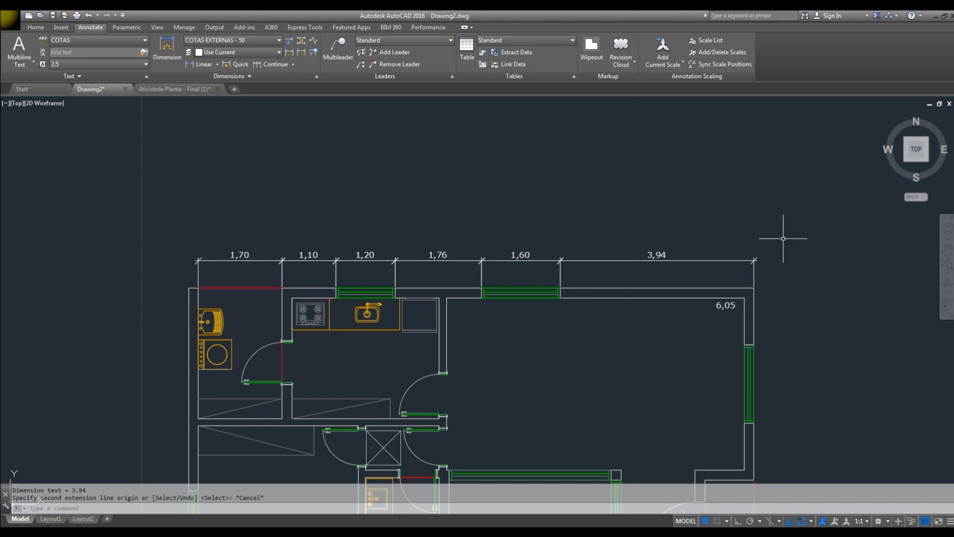
# - Erase the whole dimension chain above the floor plan
pyautogui.moveTo(784, 239); pyautogui.dragTo(447, 271)
pyautogui.press('Escape')
pyautogui.moveTo(783, 237)
pyautogui.mouseDown()
pyautogui.moveTo(558, 269)
pyautogui.moveTo(159, 267)
pyautogui.mouseUp()
pyautogui.press('Delete')
pyautogui.moveTo(311, 271); pyautogui.dragTo(448, 241, button='middle')
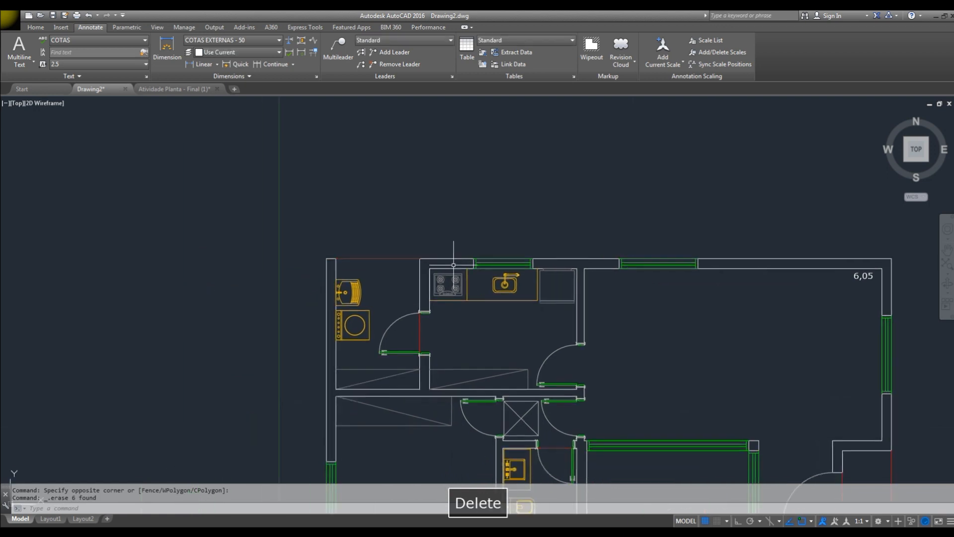
pyautogui.click(273, 64)
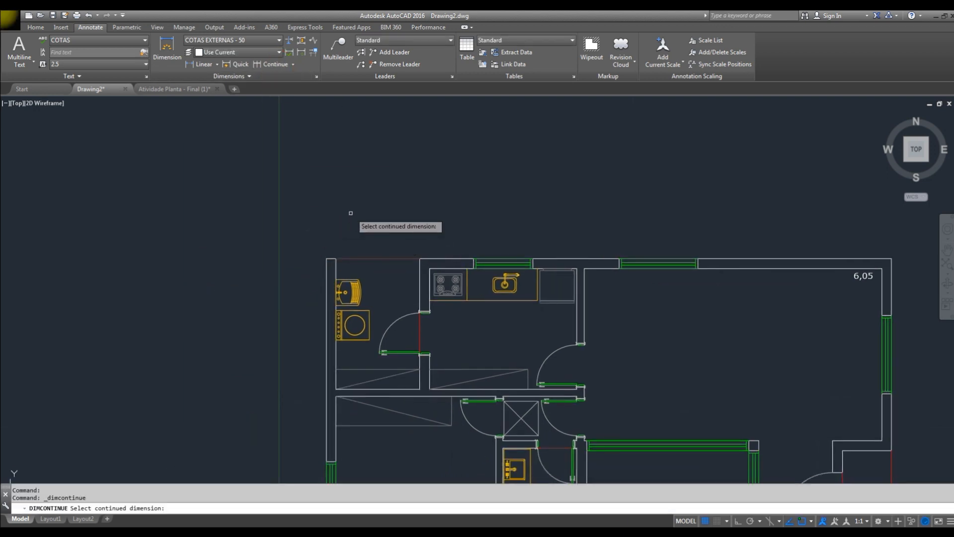
pyautogui.press('Escape')
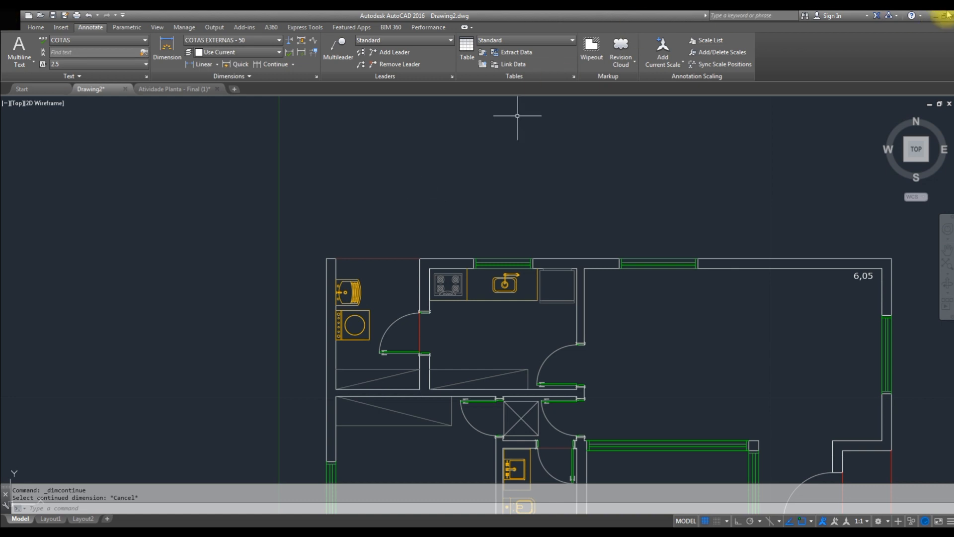
pyautogui.press('Escape')
# - Draw a circle with a radius of 2.5 above the floor plan
pyautogui.moveTo(575, 204); pyautogui.dragTo(610, 219, button='middle')
pyautogui.write('c')
pyautogui.press('space')
pyautogui.moveTo(658, 200); pyautogui.dragTo(589, 272, button='middle')
pyautogui.click(597, 252)
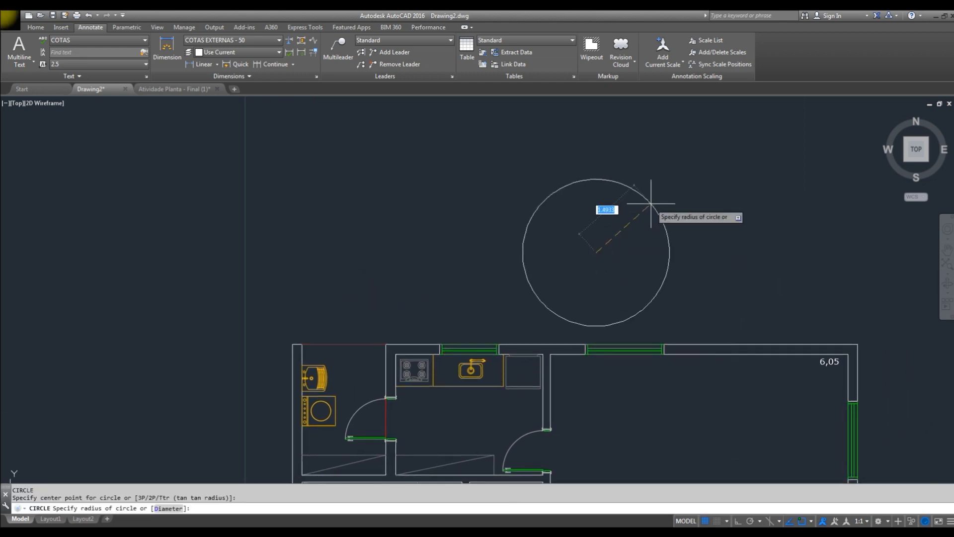
pyautogui.write('2.5')
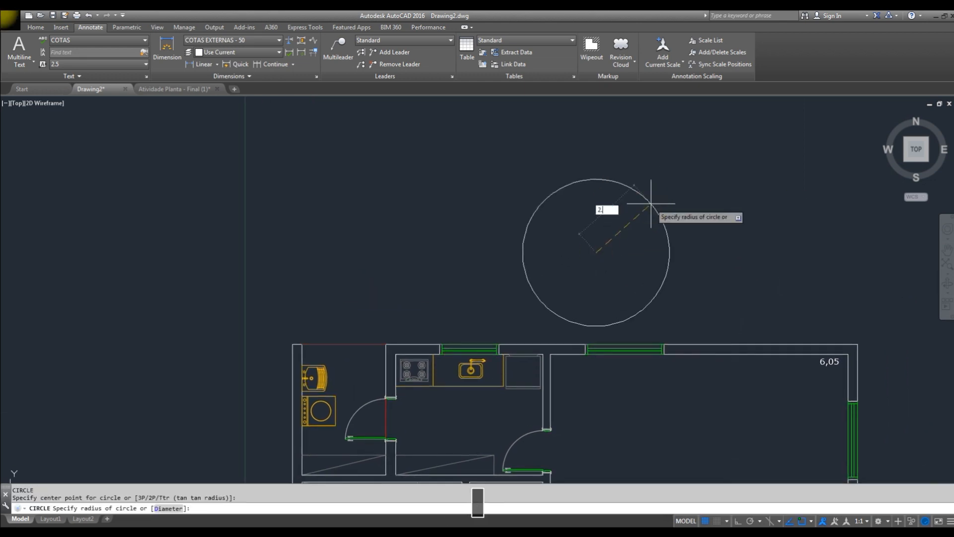
pyautogui.press('Return')
pyautogui.press('Escape')
# - Move the circle straight up until it clears the floor plan's upper wall
pyautogui.click(796, 164)
pyautogui.click(672, 212)
pyautogui.moveTo(663, 147); pyautogui.dragTo(618, 225, button='middle')
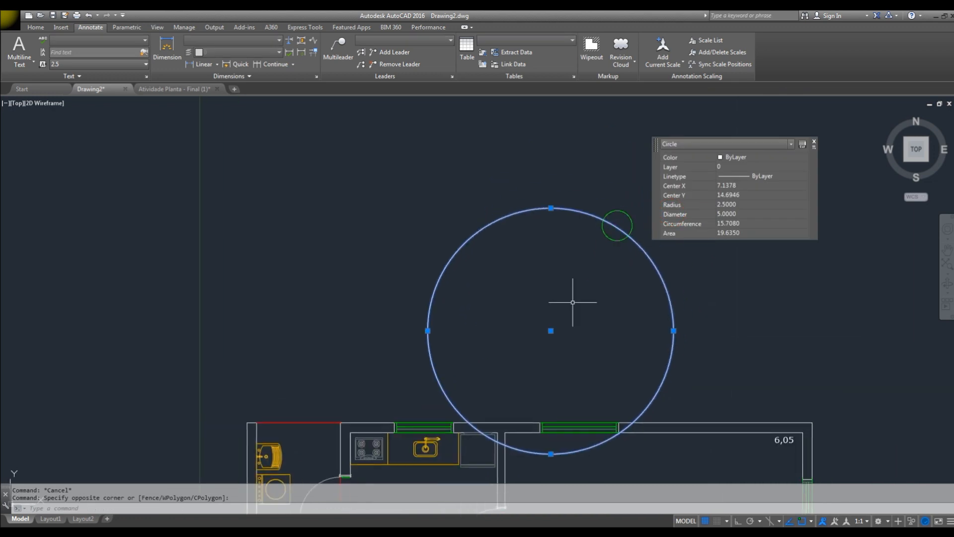
pyautogui.write('m')
pyautogui.press('space')
pyautogui.click(691, 288)
pyautogui.click(687, 252)
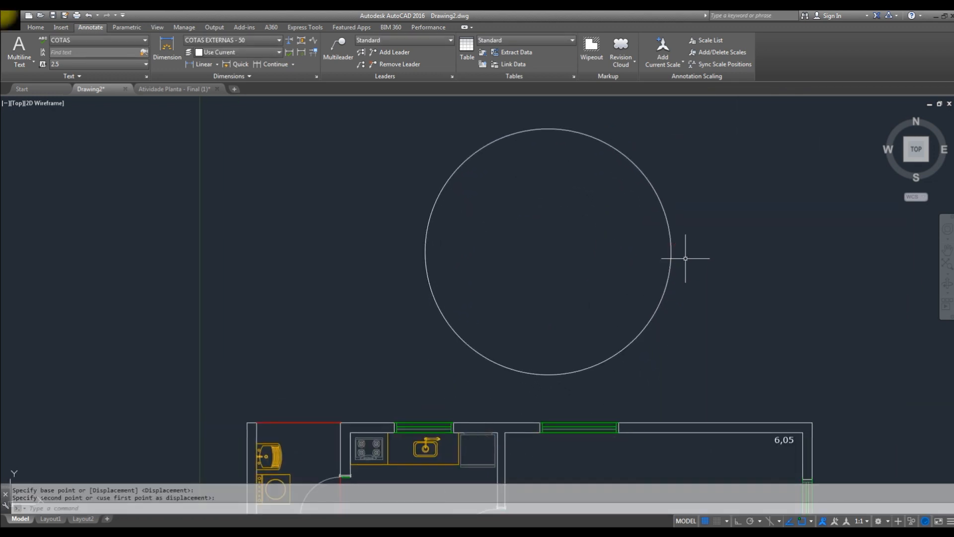
# - Add a radius dimension to the circle, with its text near the center and its line toward the upper left edge
pyautogui.write('dra')
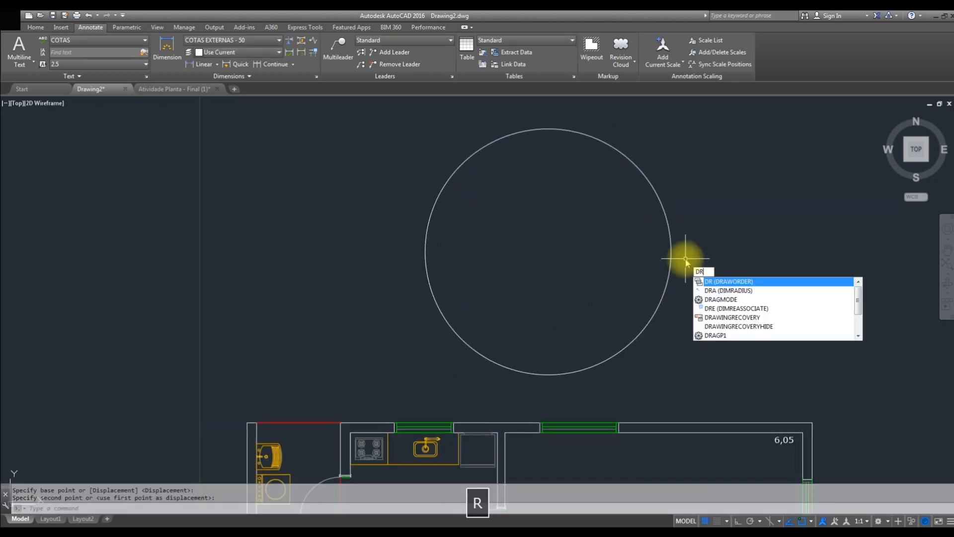
pyautogui.press('Return')
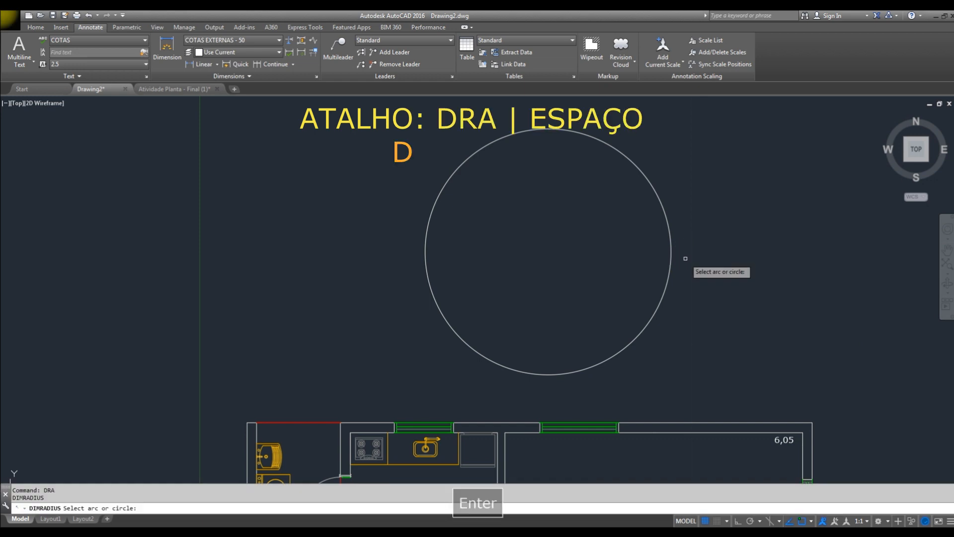
pyautogui.click(663, 205)
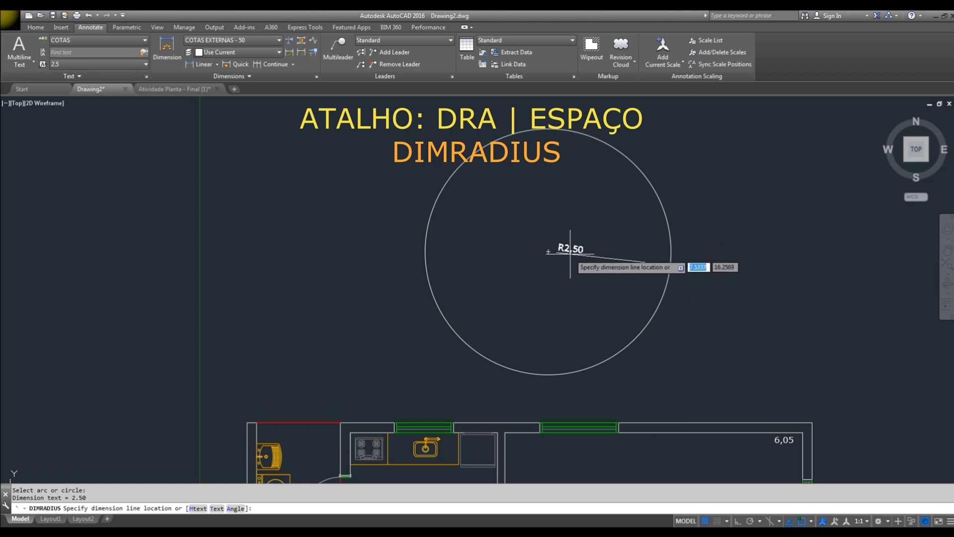
pyautogui.click(547, 243)
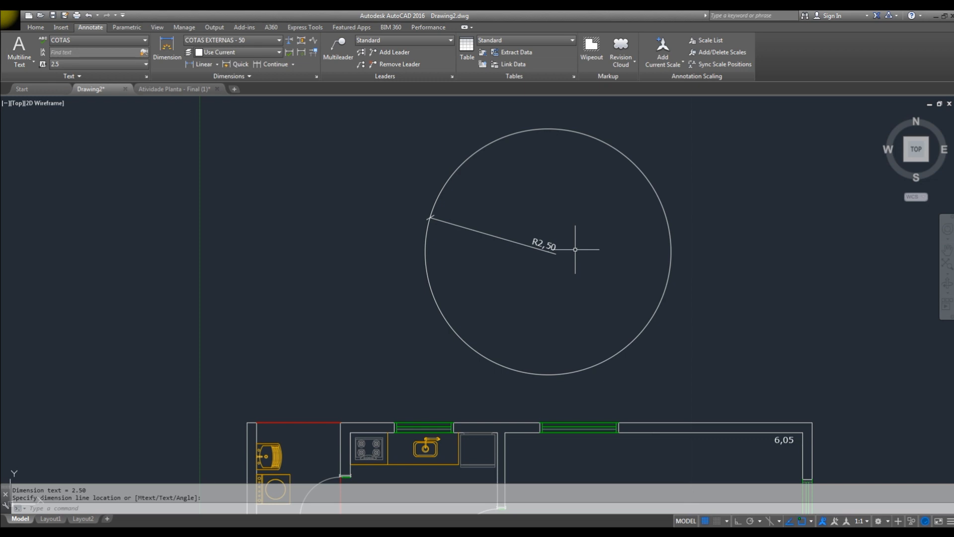
# - Add a diameter dimension to the circle, placed inside its upper right part
pyautogui.write('DDI')
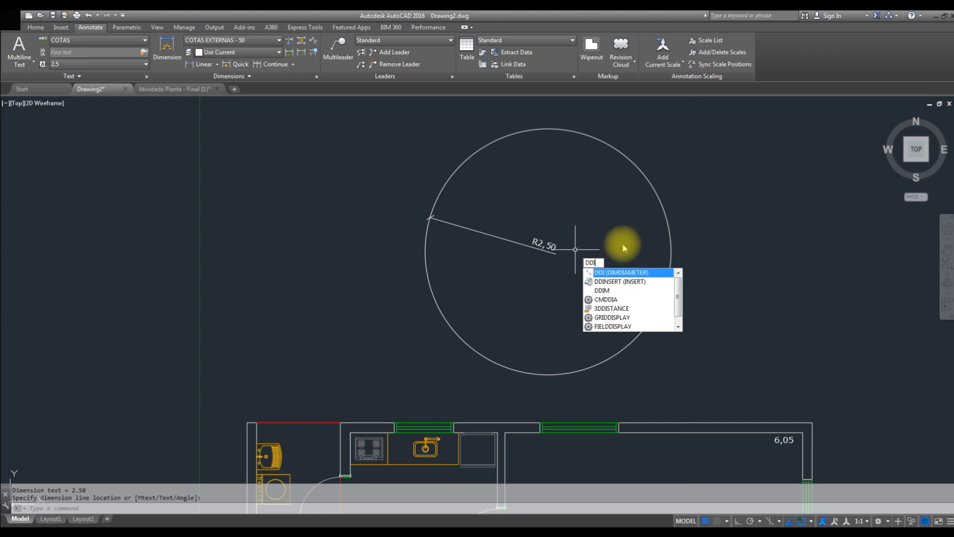
pyautogui.press('Return')
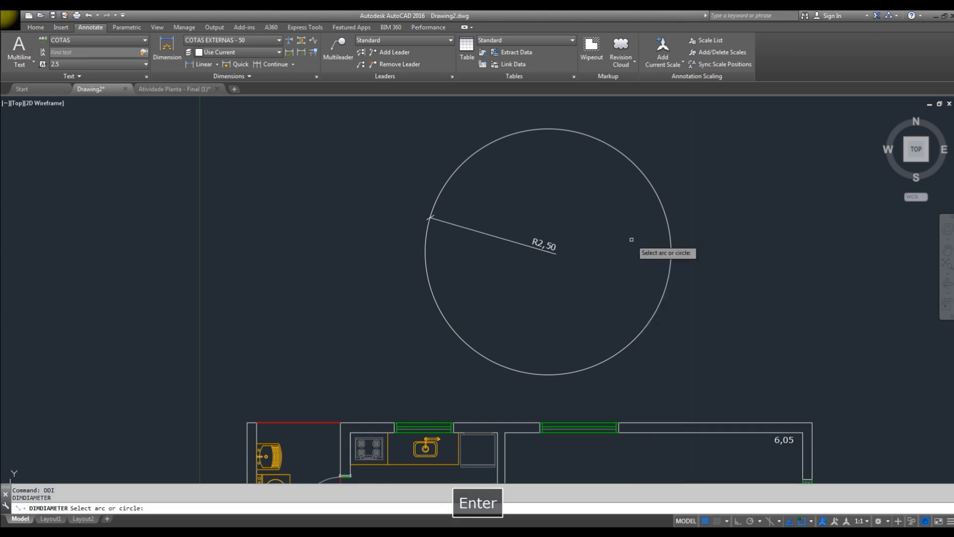
pyautogui.click(662, 204)
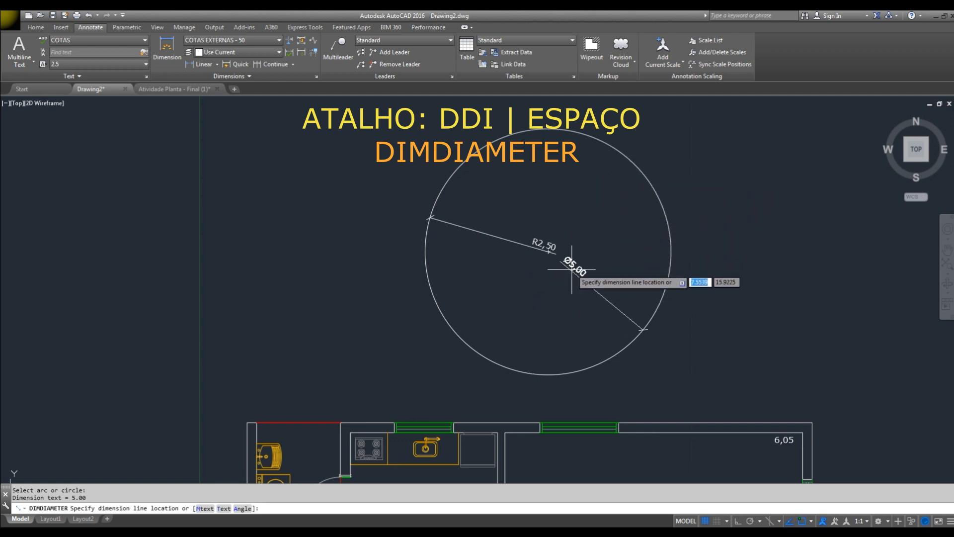
pyautogui.click(592, 219)
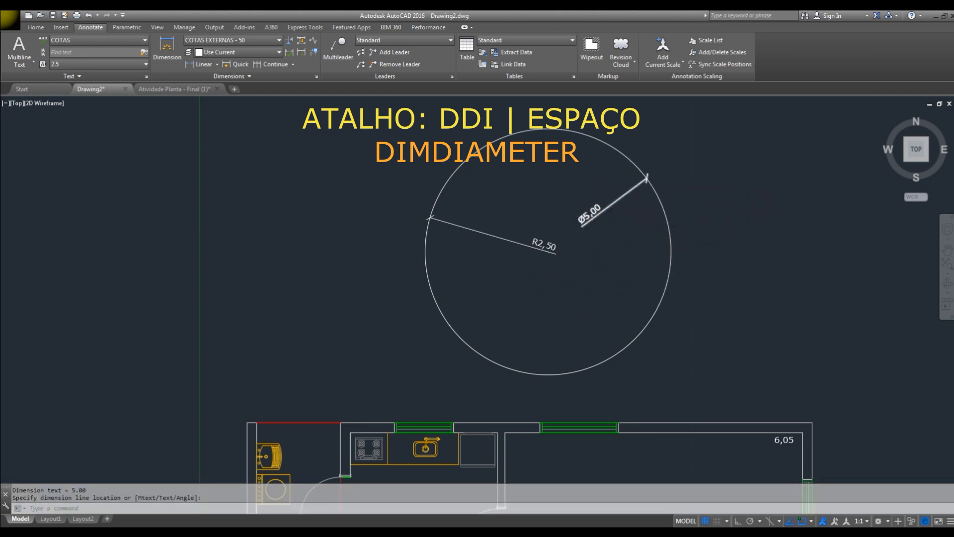
# - Using the COTAS EXTERNAS - 50 style, add a linear dimension across the laundry area's upper opening, placed above the floor plan
pyautogui.scroll(2, 585, 219)
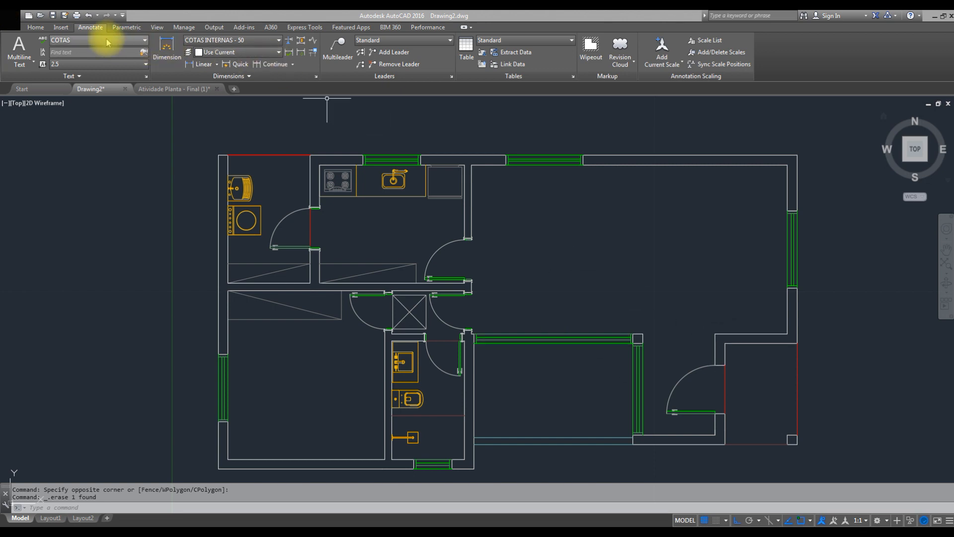
pyautogui.click(231, 40)
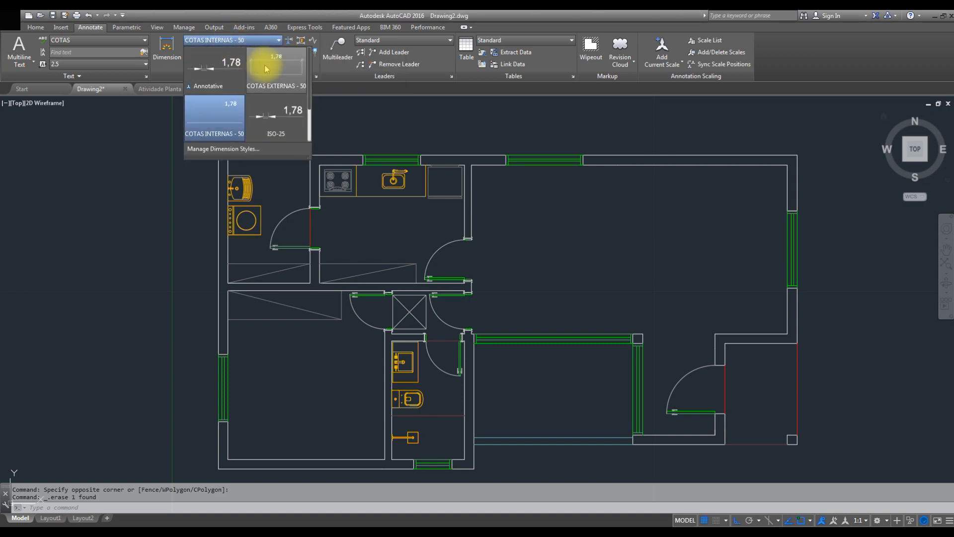
pyautogui.click(265, 69)
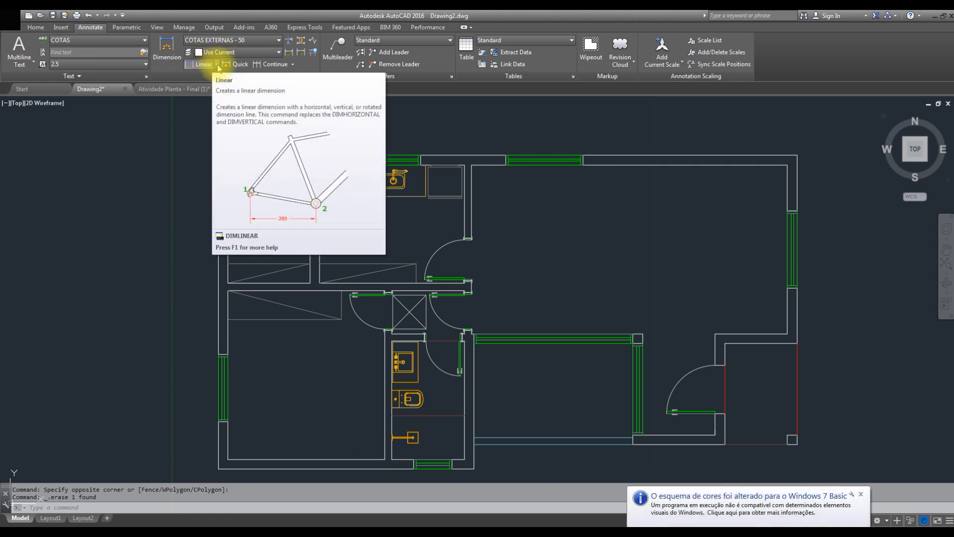
pyautogui.click(217, 64)
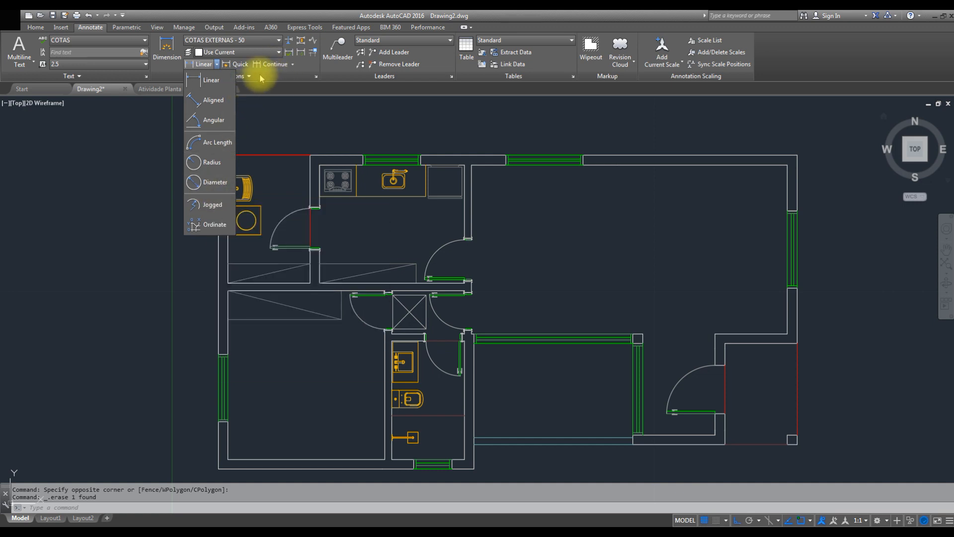
pyautogui.click(204, 82)
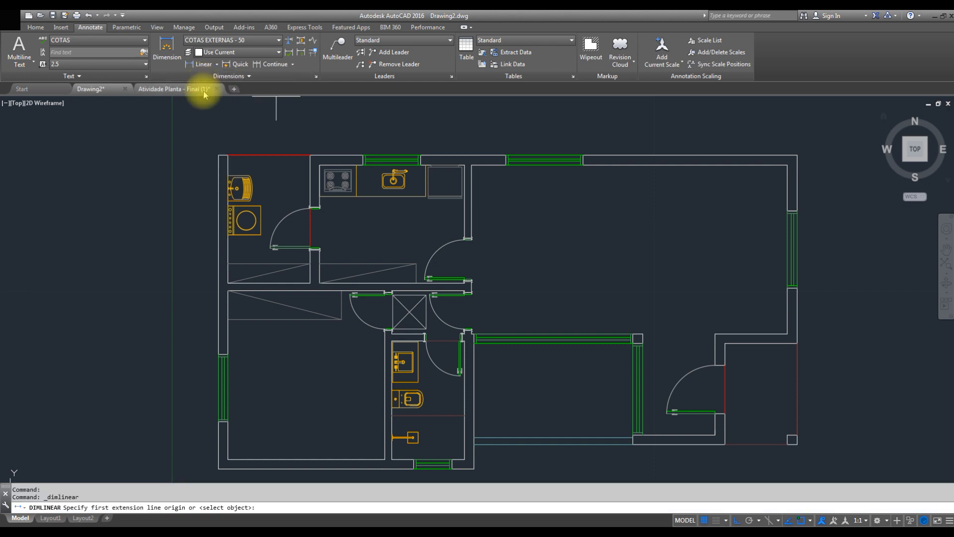
pyautogui.click(228, 155)
pyautogui.click(310, 155)
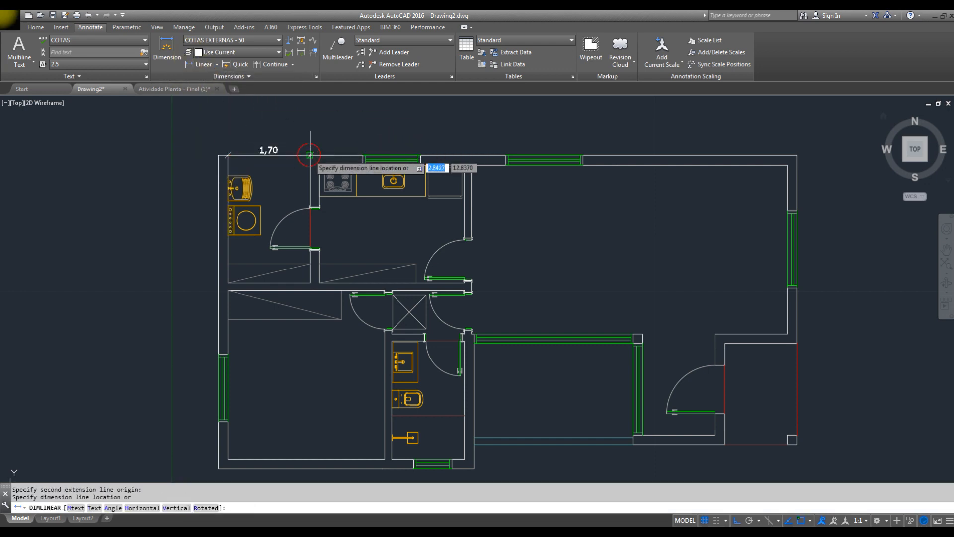
pyautogui.click(262, 131)
# - Continue the external dimension chain along the upper wall to both edges of the kitchen window
pyautogui.click(275, 64)
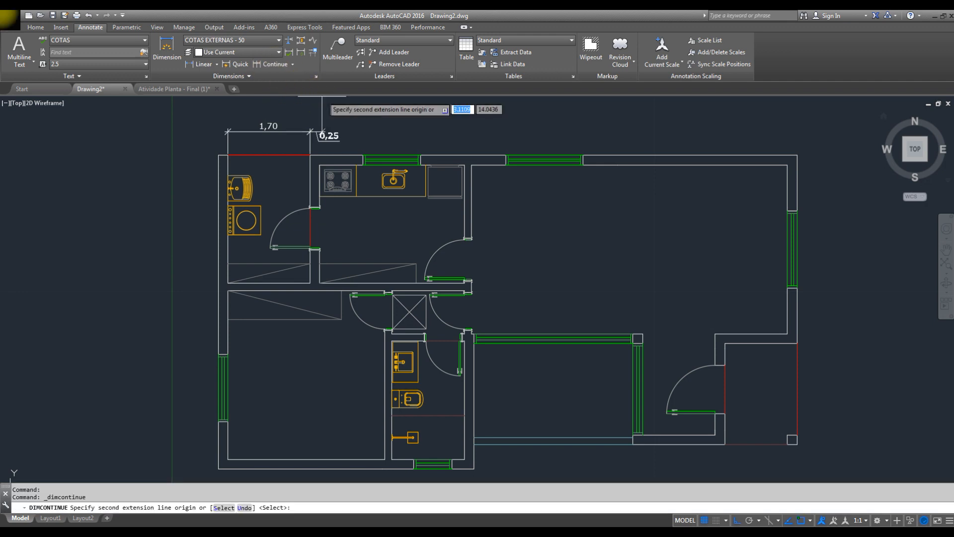
pyautogui.click(363, 156)
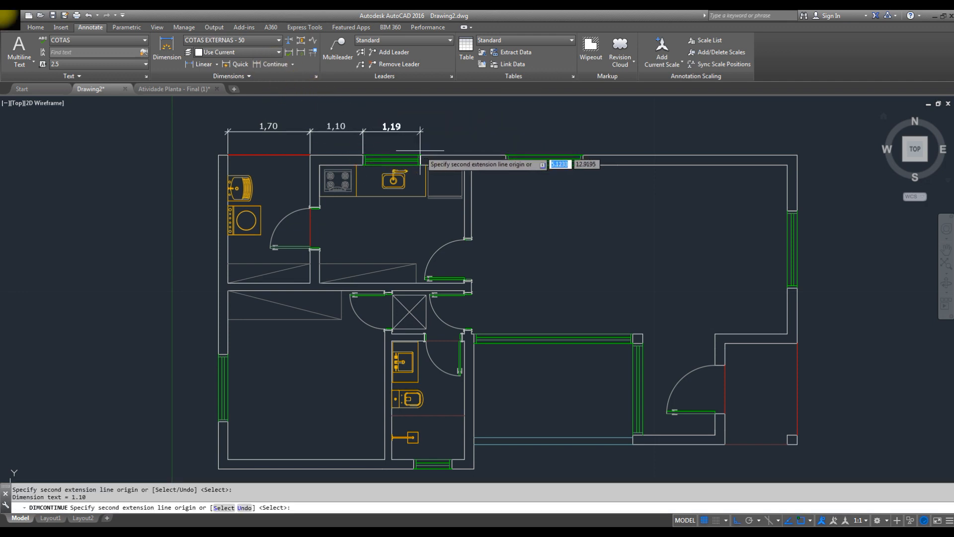
pyautogui.click(421, 156)
pyautogui.press('Escape')
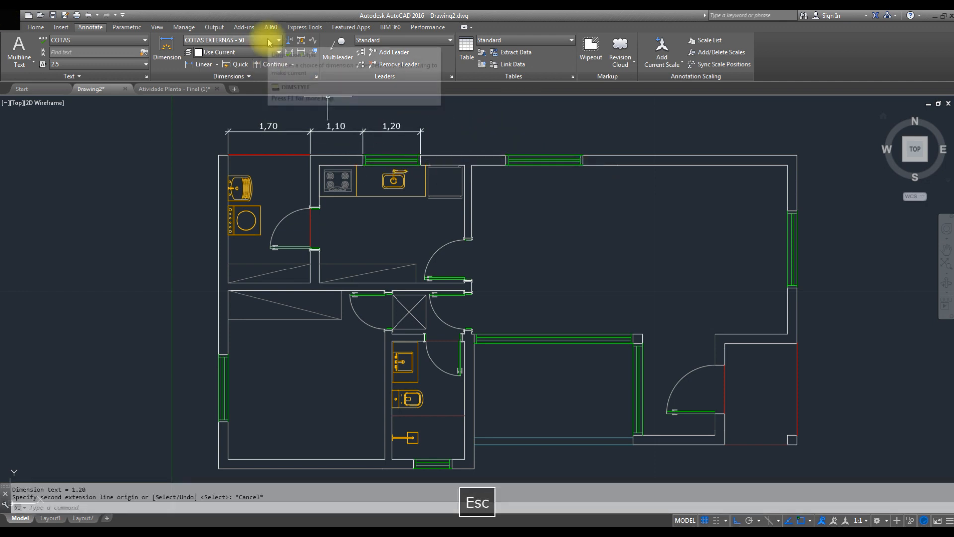
# - Using the COTAS INTERNAS - 50 style, dimension the large room's inner width along its upper wall, with the text near the upper right corner
pyautogui.click(270, 40)
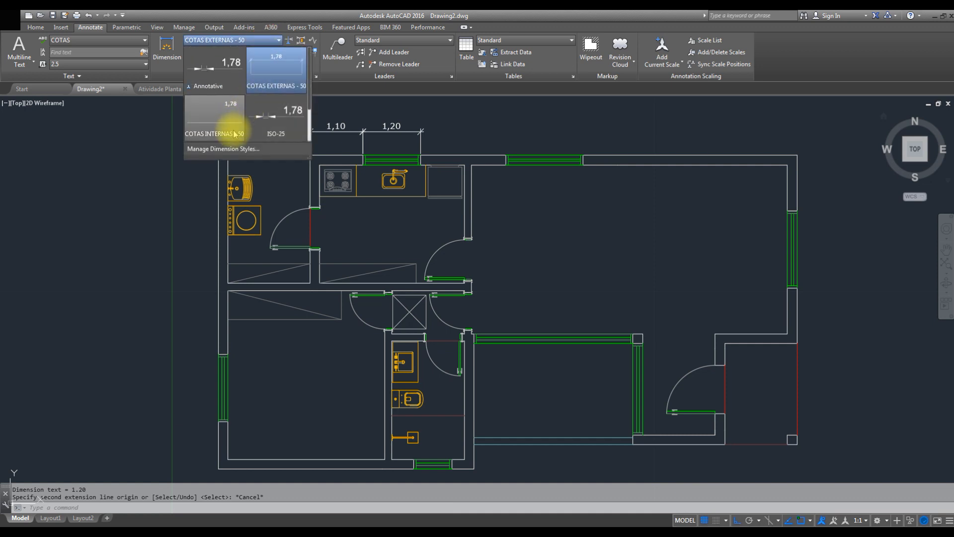
pyautogui.click(235, 133)
pyautogui.click(218, 65)
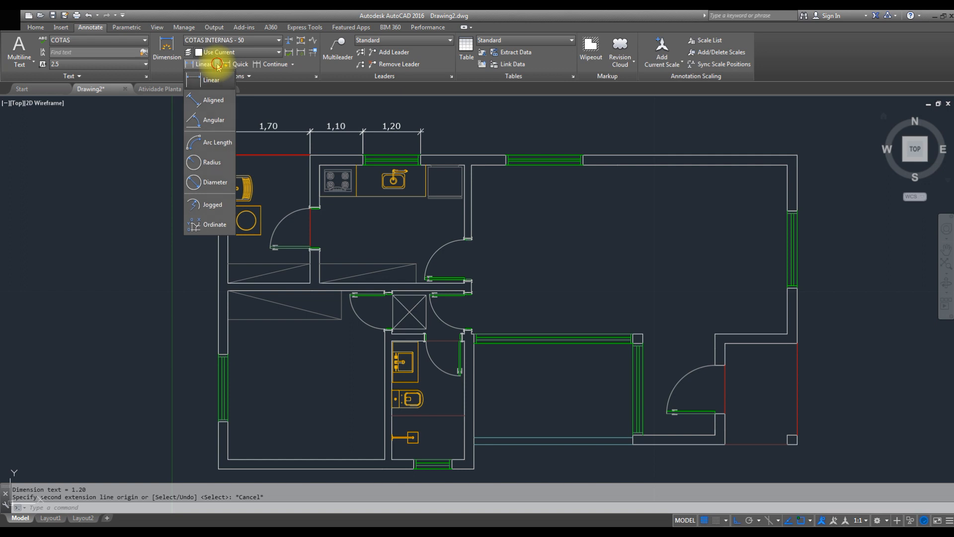
pyautogui.click(211, 80)
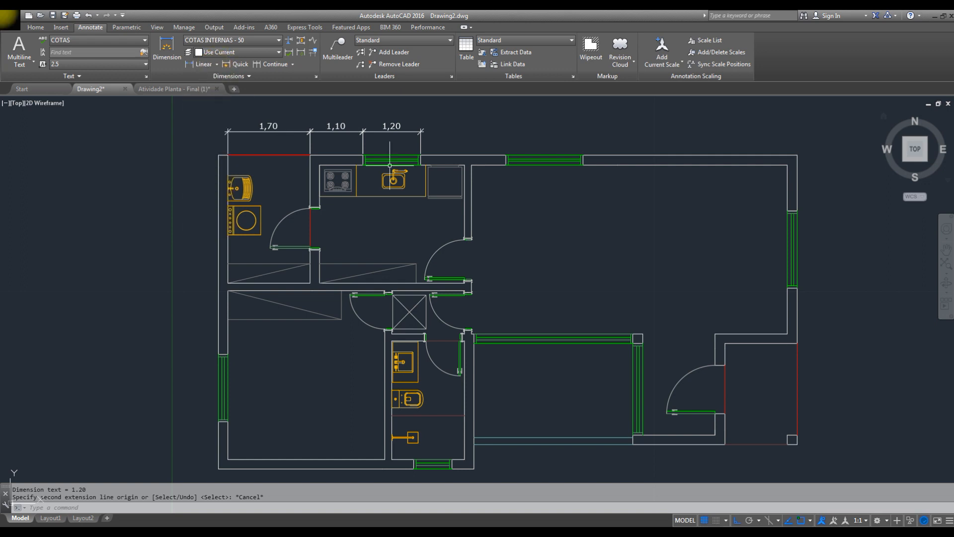
pyautogui.click(199, 64)
pyautogui.click(472, 164)
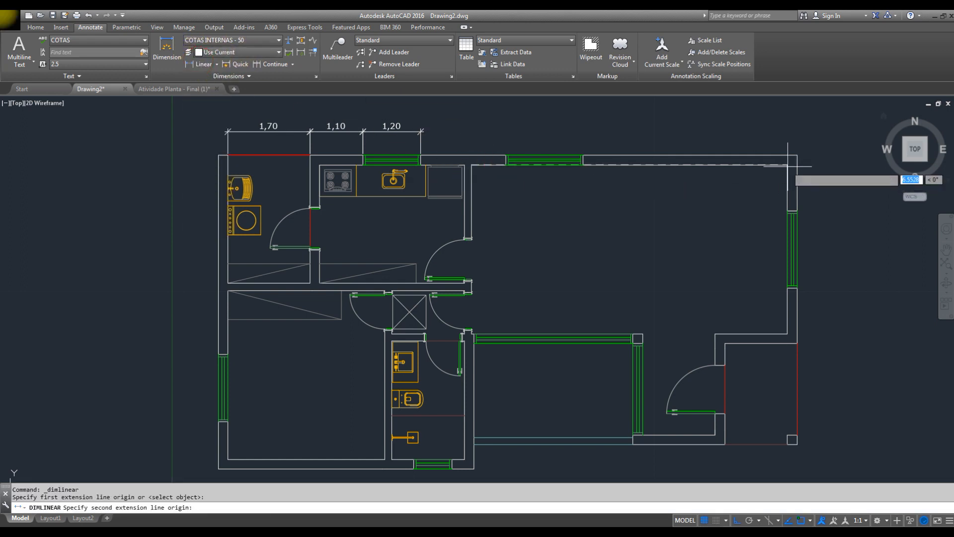
pyautogui.click(788, 165)
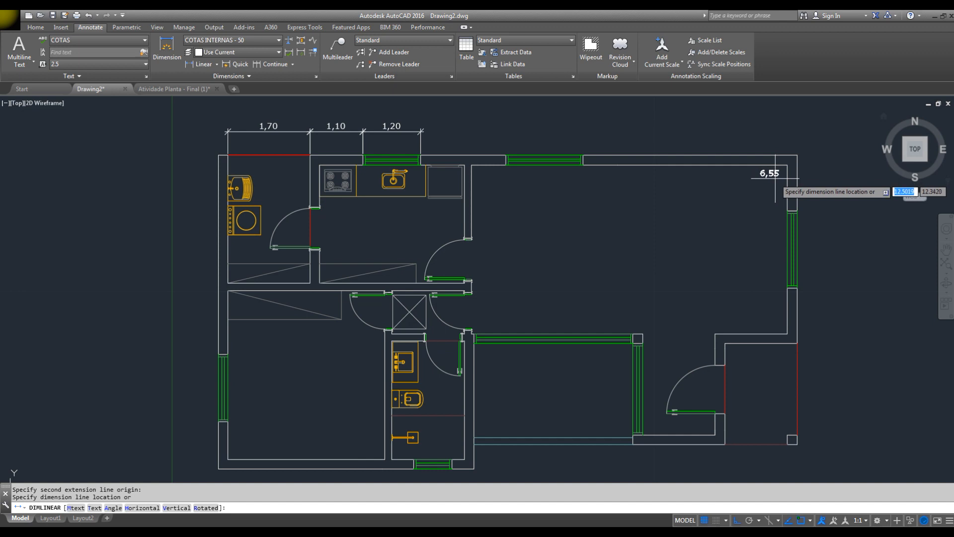
pyautogui.click(776, 178)
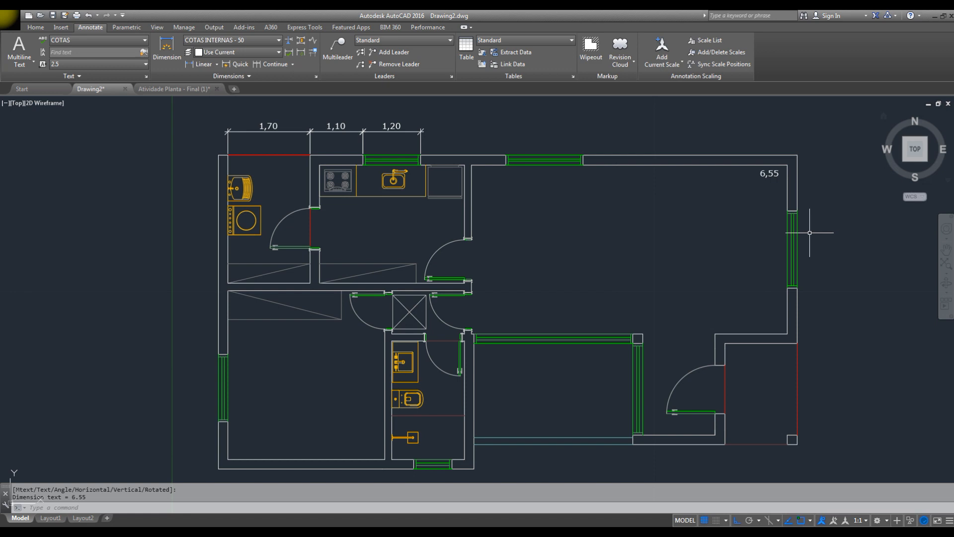
pyautogui.click(195, 67)
pyautogui.click(219, 156)
pyautogui.click(792, 155)
pyautogui.moveTo(578, 145); pyautogui.dragTo(596, 177, button='middle')
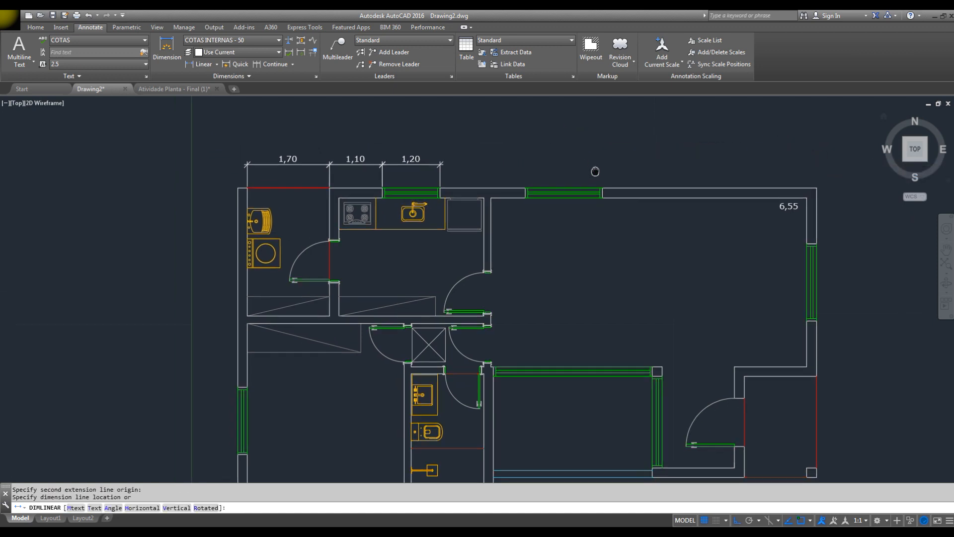
pyautogui.press('Escape')
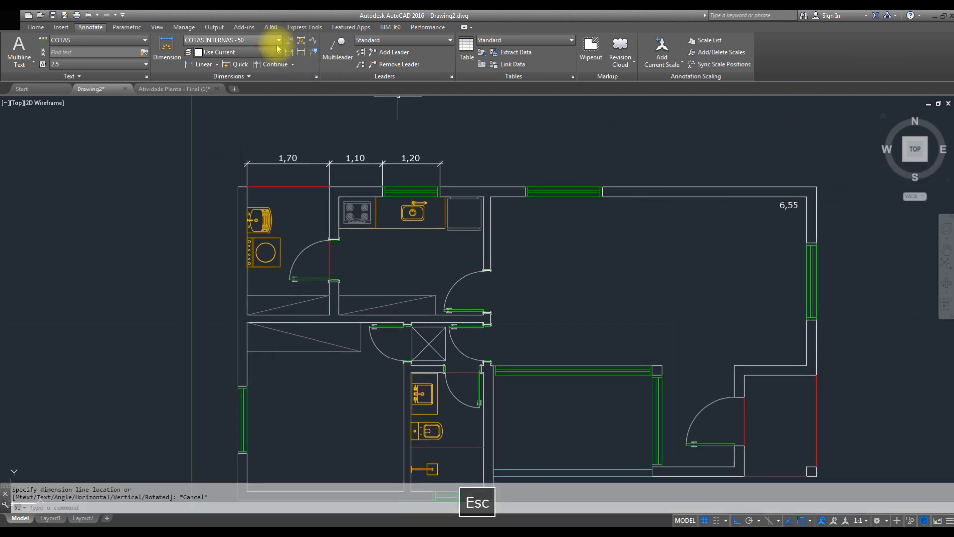
# - Using the COTAS EXTERNAS - 50 style, add a linear dimension for the floor plan's overall width, placed above the existing dimension chain
pyautogui.click(262, 41)
pyautogui.click(276, 69)
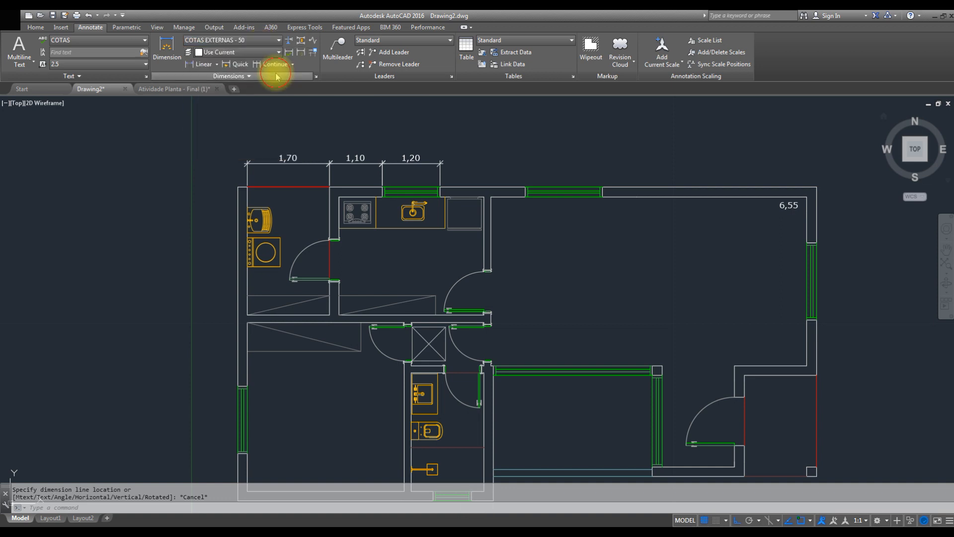
pyautogui.click(200, 65)
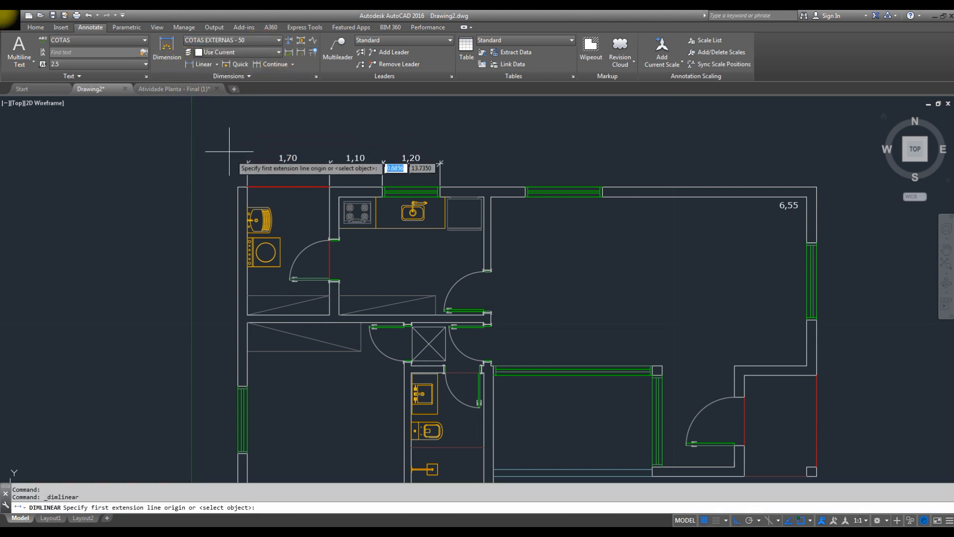
pyautogui.click(239, 188)
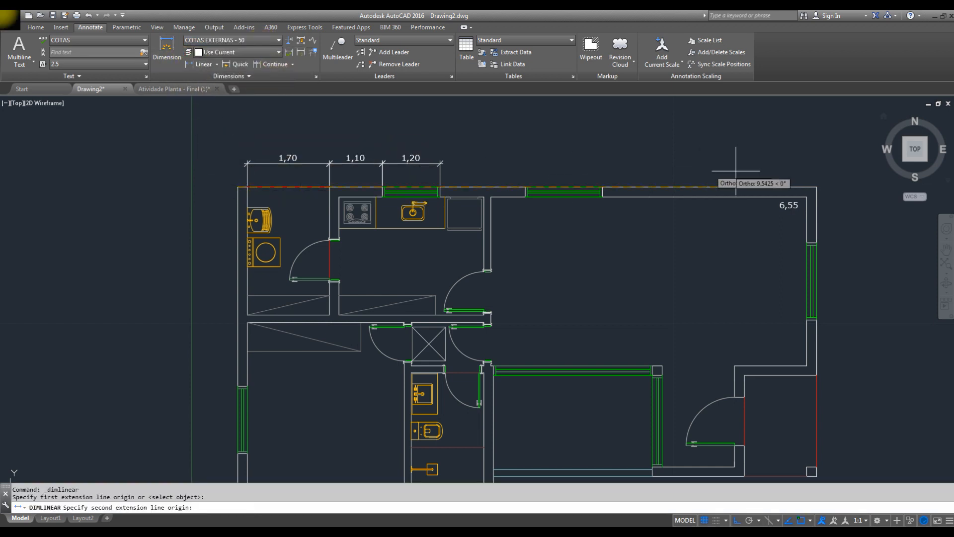
pyautogui.click(817, 187)
pyautogui.click(539, 137)
pyautogui.moveTo(660, 197); pyautogui.dragTo(647, 180, button='middle')
pyautogui.scroll(-2, 648, 180)
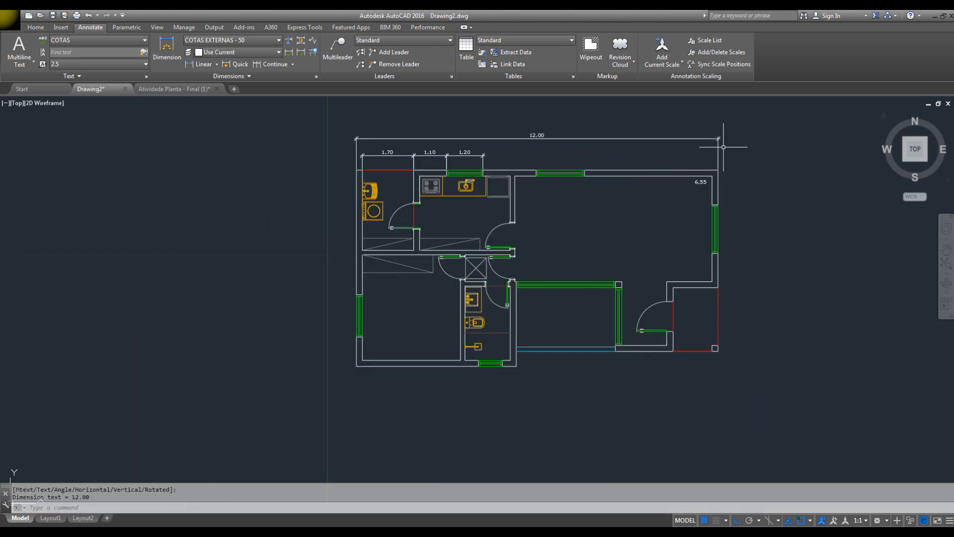
pyautogui.moveTo(726, 165); pyautogui.dragTo(726, 166, button='middle')
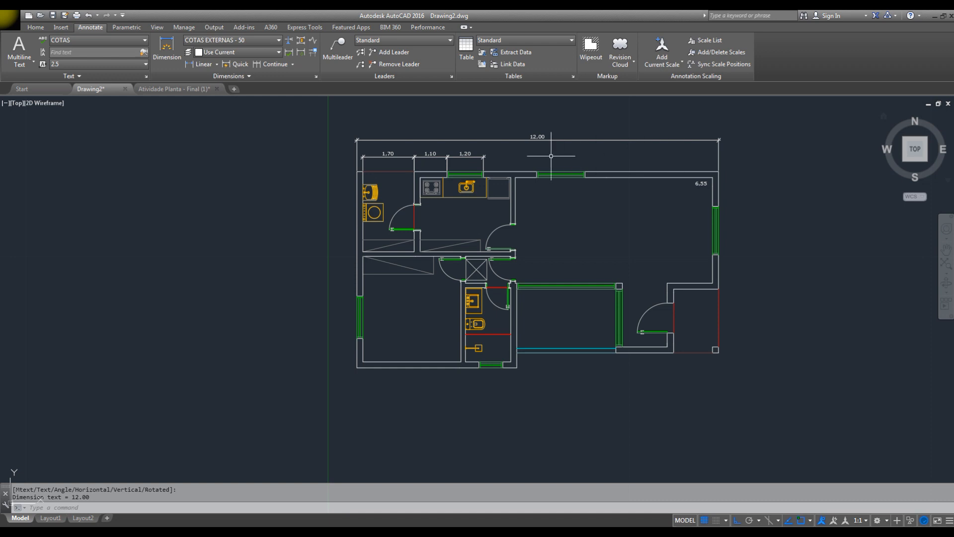
pyautogui.scroll(2, 550, 158)
pyautogui.moveTo(562, 162); pyautogui.dragTo(559, 144, button='middle')
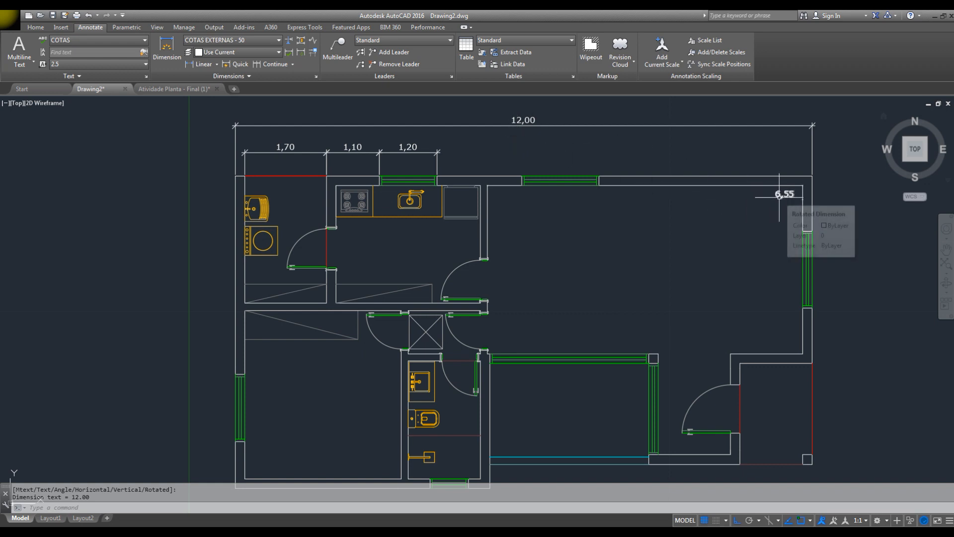
# - Stretch the floor plan's right side, including its outer wall, window and attached dimensions, 0.5 to the left
pyautogui.scroll(-2, 781, 199)
pyautogui.press('Escape')
pyautogui.press('space')
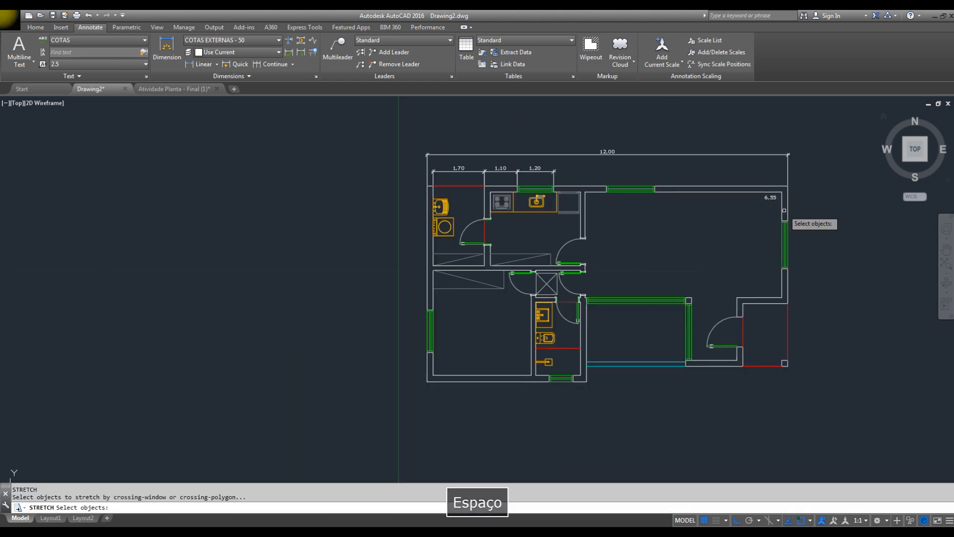
pyautogui.moveTo(806, 164); pyautogui.dragTo(784, 165, button='middle')
pyautogui.scroll(2, 785, 178)
pyautogui.scroll(-2, 786, 178)
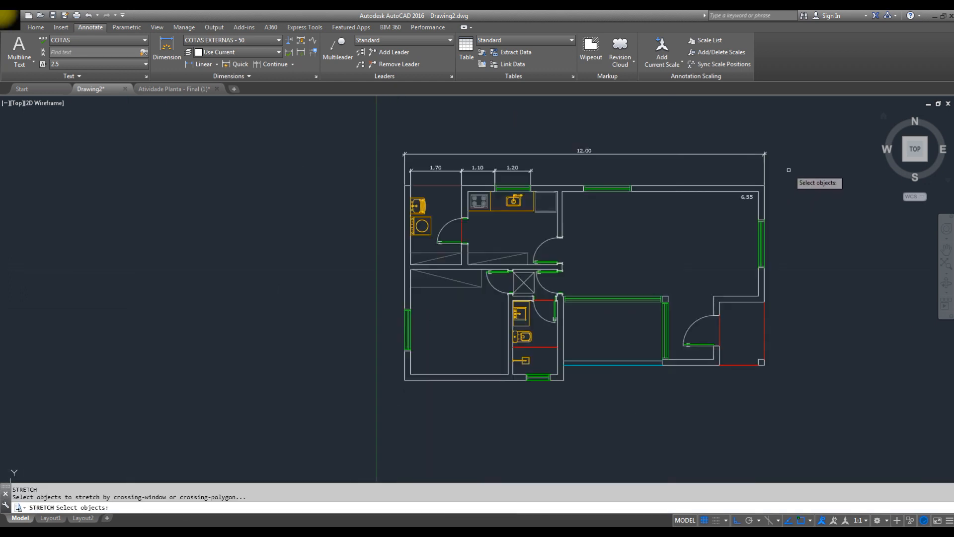
pyautogui.click(808, 125)
pyautogui.click(741, 371)
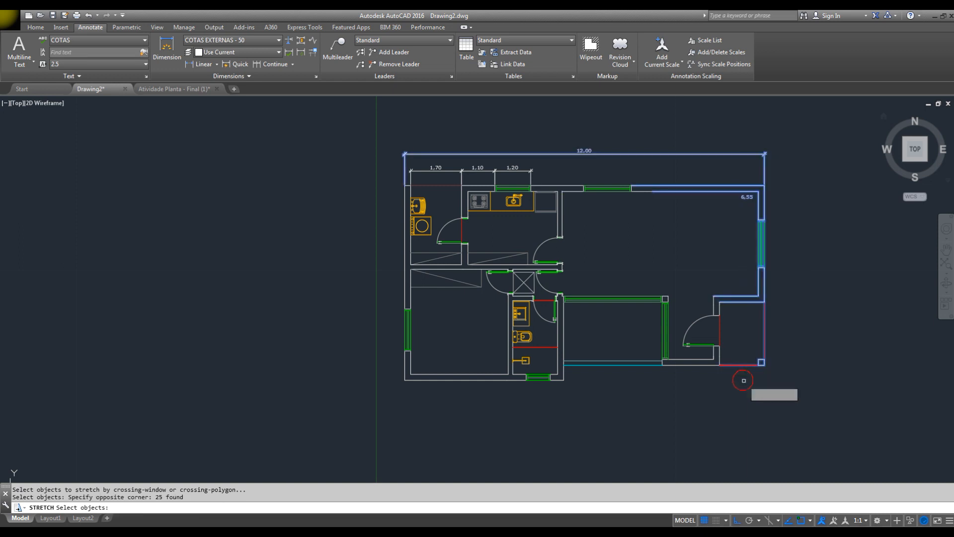
pyautogui.press('space')
pyautogui.click(836, 278)
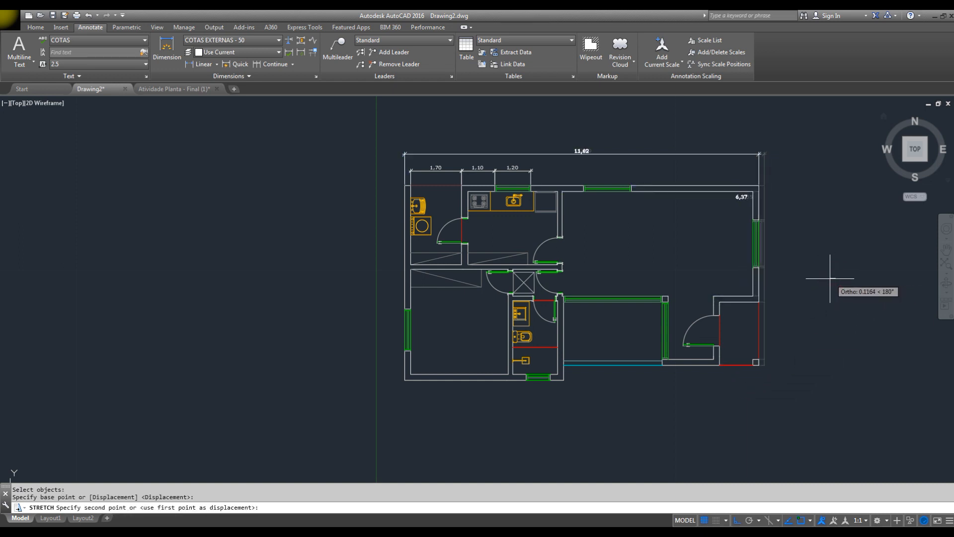
pyautogui.click(822, 277)
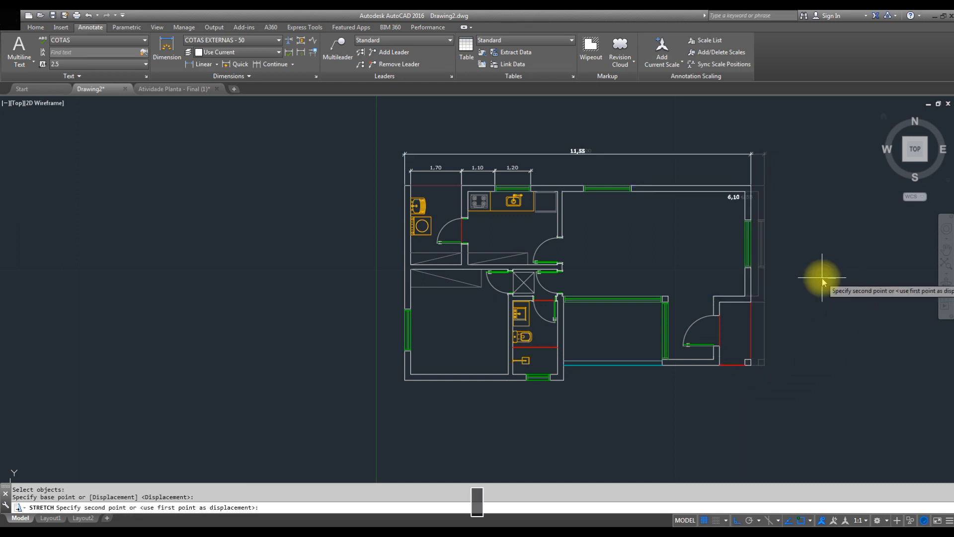
pyautogui.press('Return')
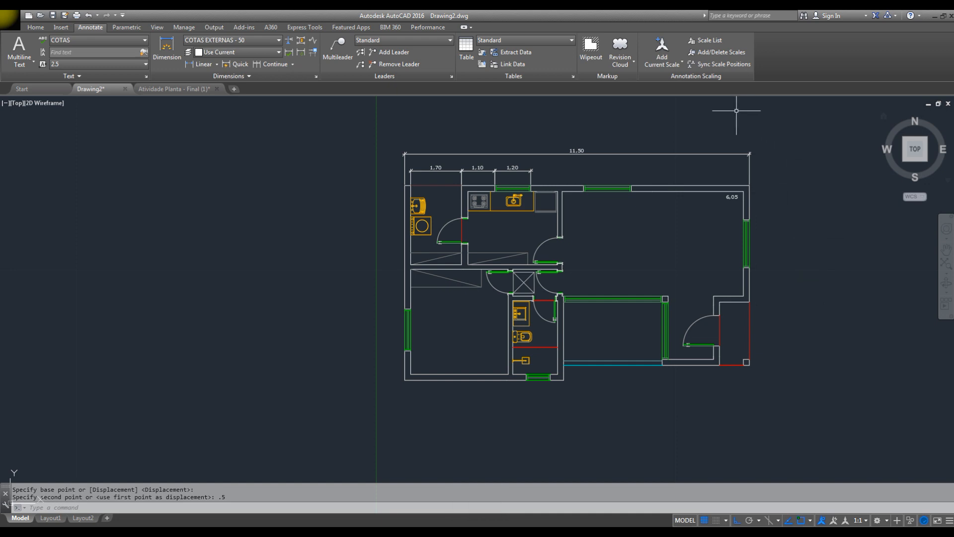
# - Inspect the properties of the large room's internal width dimension, leaving it unselected at the end
pyautogui.moveTo(599, 187); pyautogui.dragTo(544, 176, button='middle')
pyautogui.scroll(2, 582, 182)
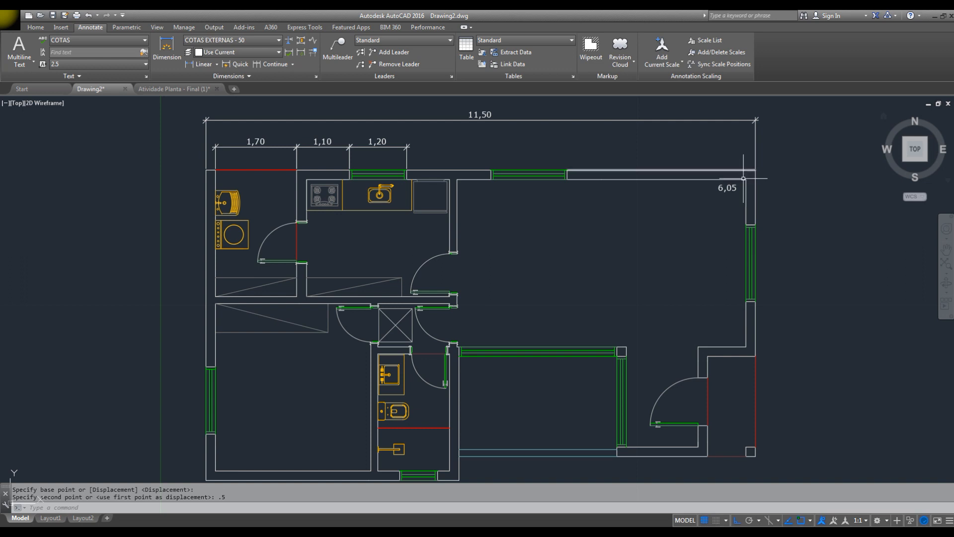
pyautogui.click(728, 188)
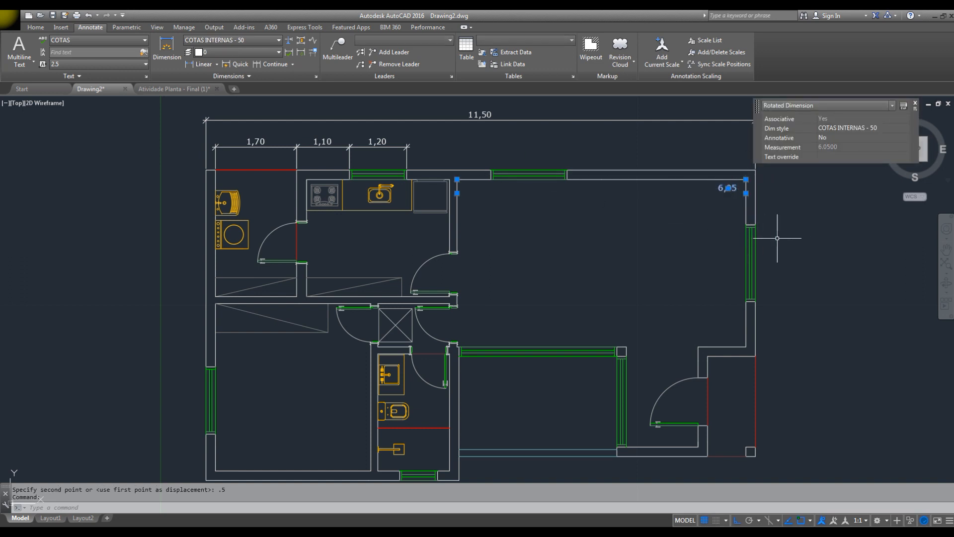
pyautogui.moveTo(792, 220); pyautogui.dragTo(793, 230, button='middle')
pyautogui.press('Escape')
pyautogui.moveTo(509, 193); pyautogui.dragTo(513, 173, button='middle')
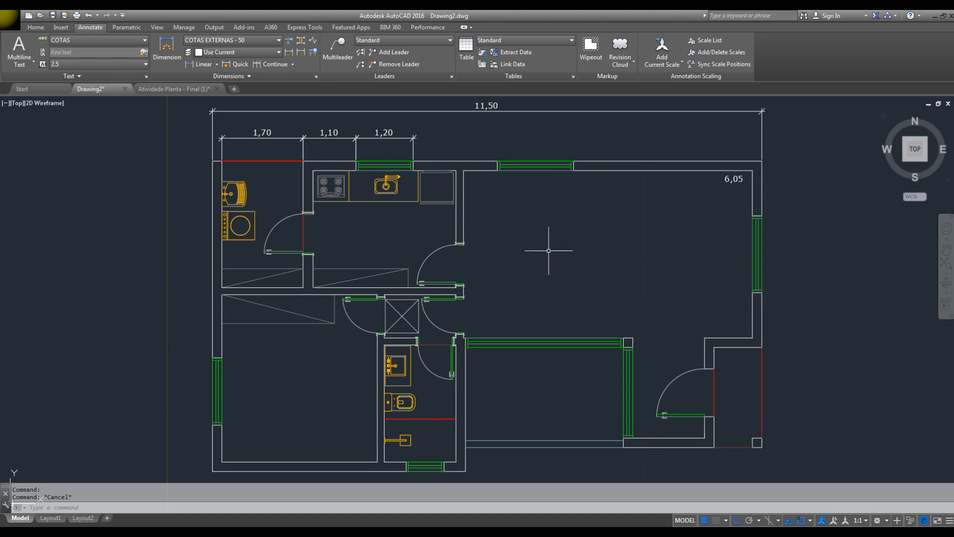